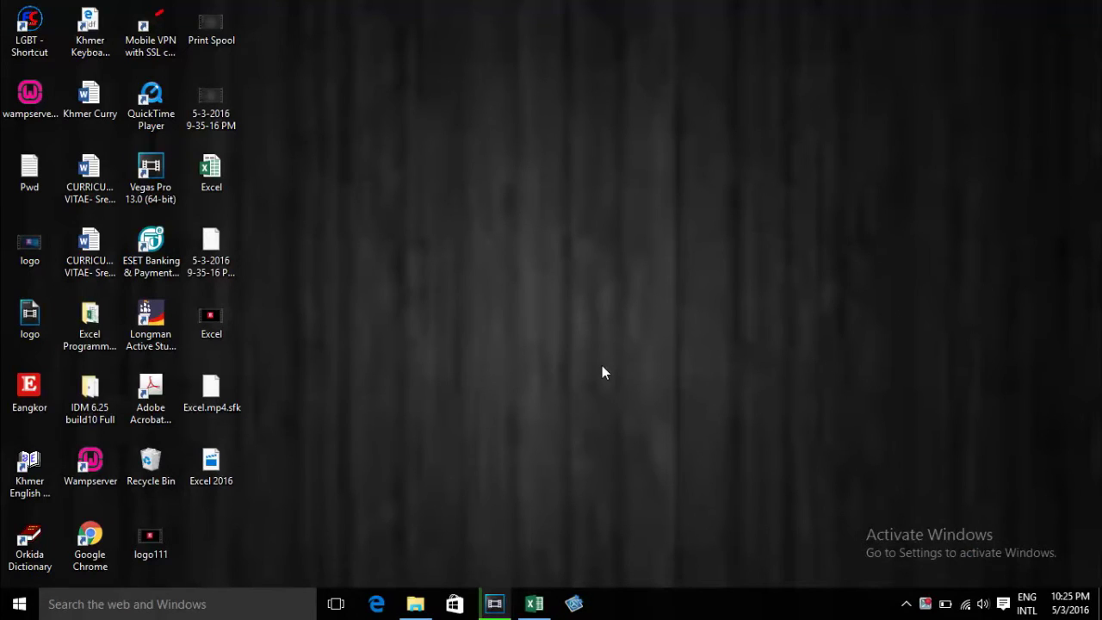
Open the recent workbook named Excel in Excel 2016 and look over the product table in C3:F22.
right_click(533, 605)
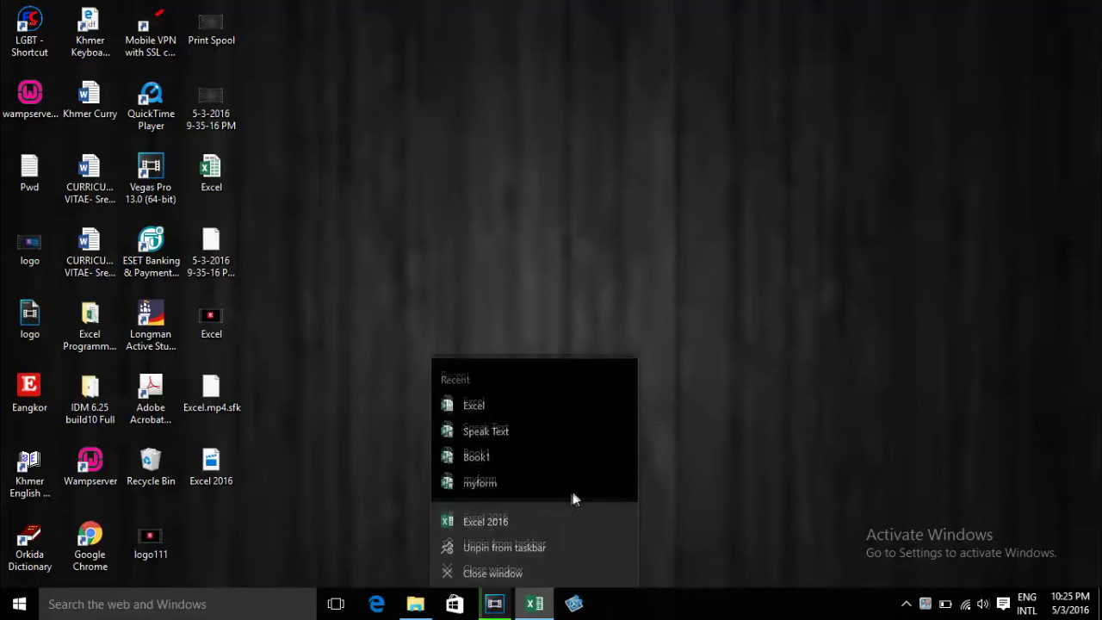
click(480, 396)
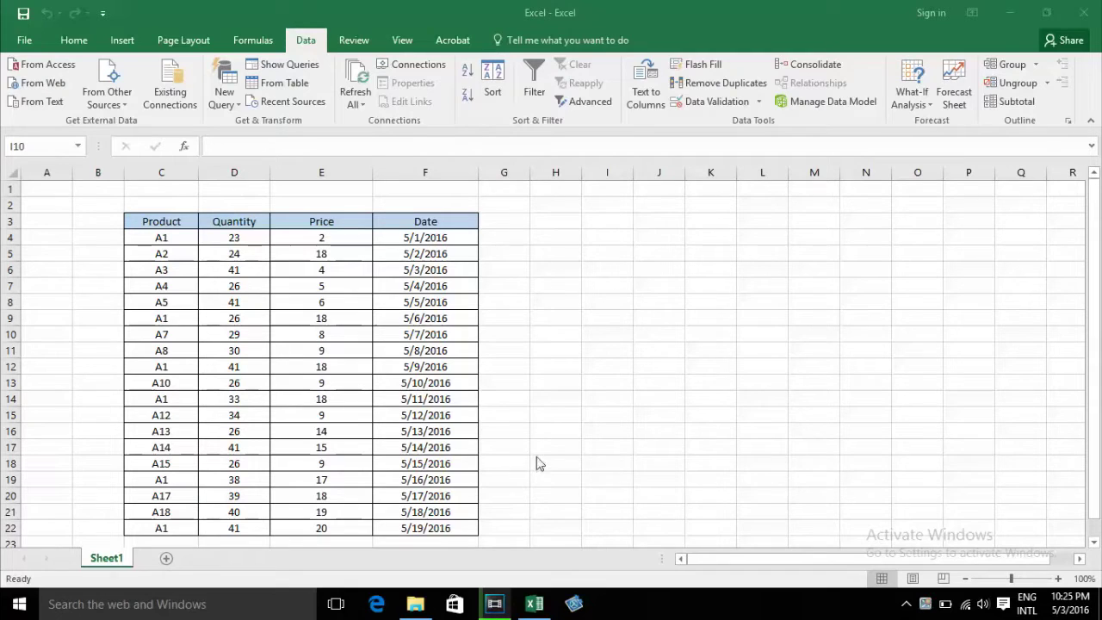
scroll(419, 408, down, 2)
scroll(420, 403, up, 2)
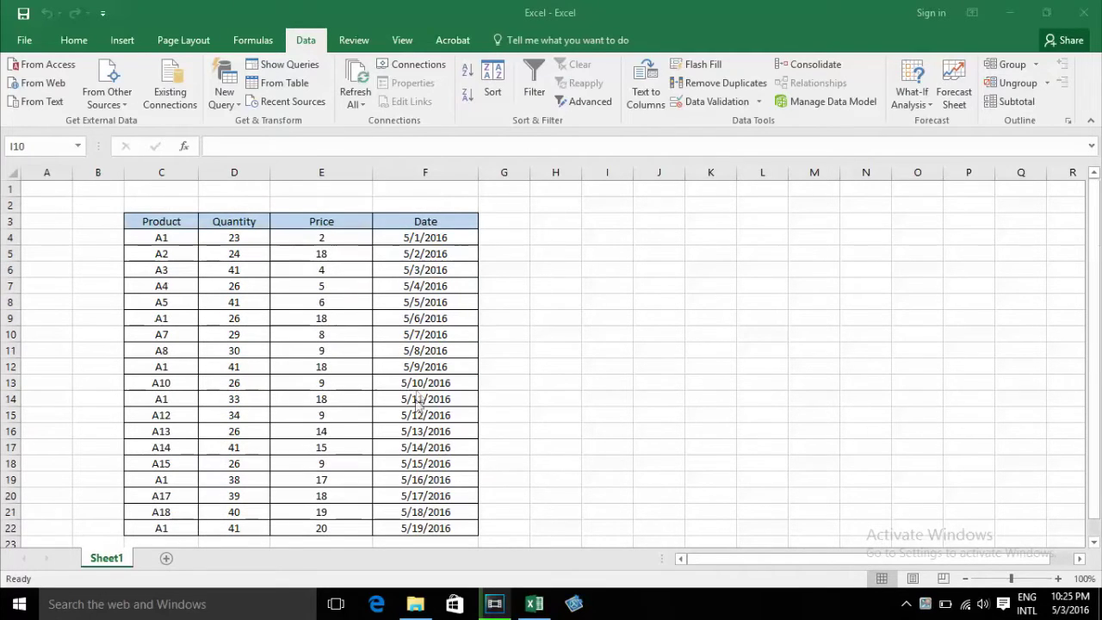
click(160, 222)
drag(160, 222, 435, 529)
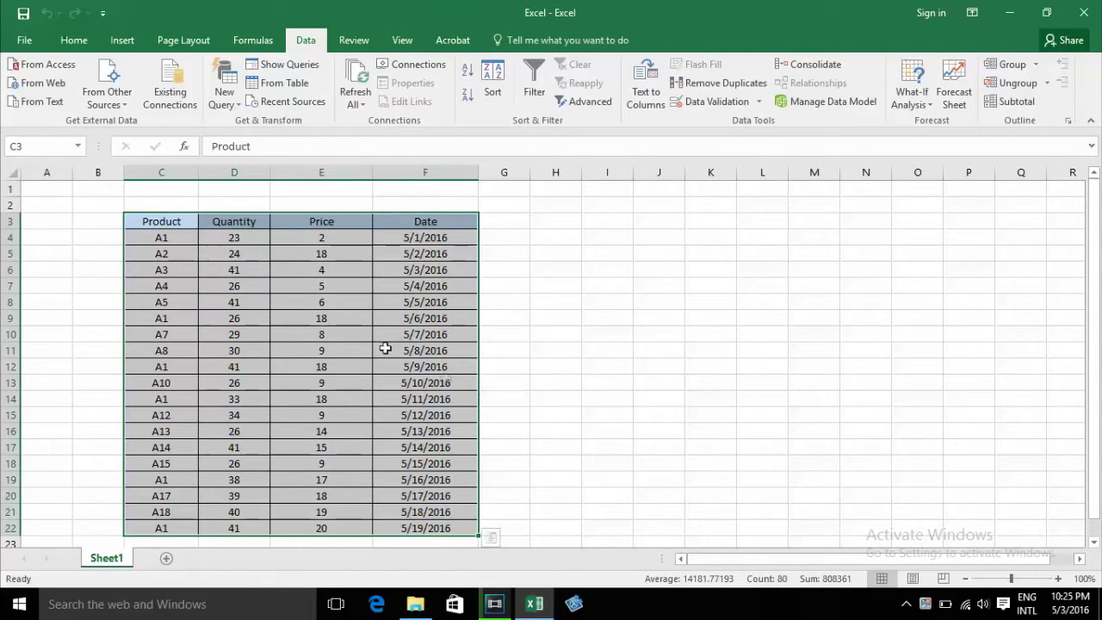
click(574, 286)
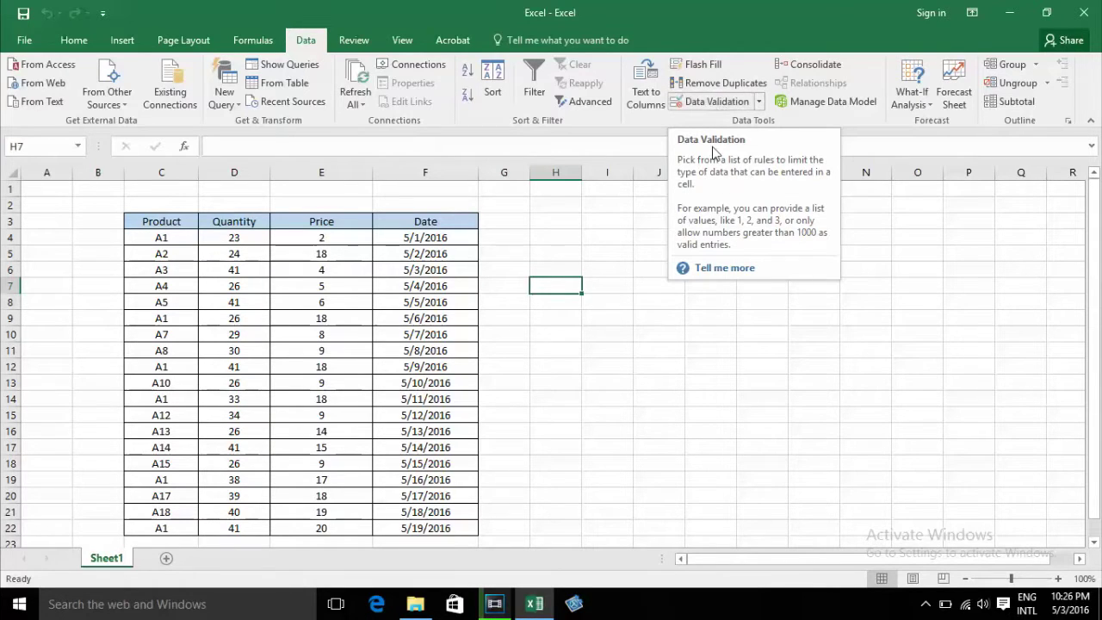
Add a data validation rule to cell A2 that allows only whole numbers between 2 and 5.
click(59, 203)
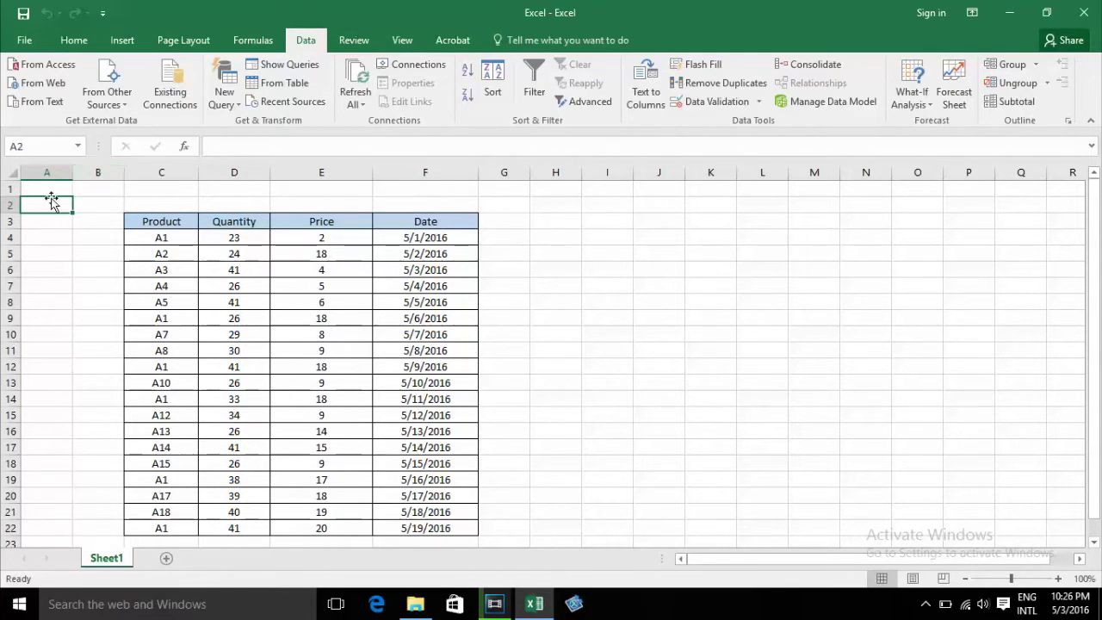
click(697, 102)
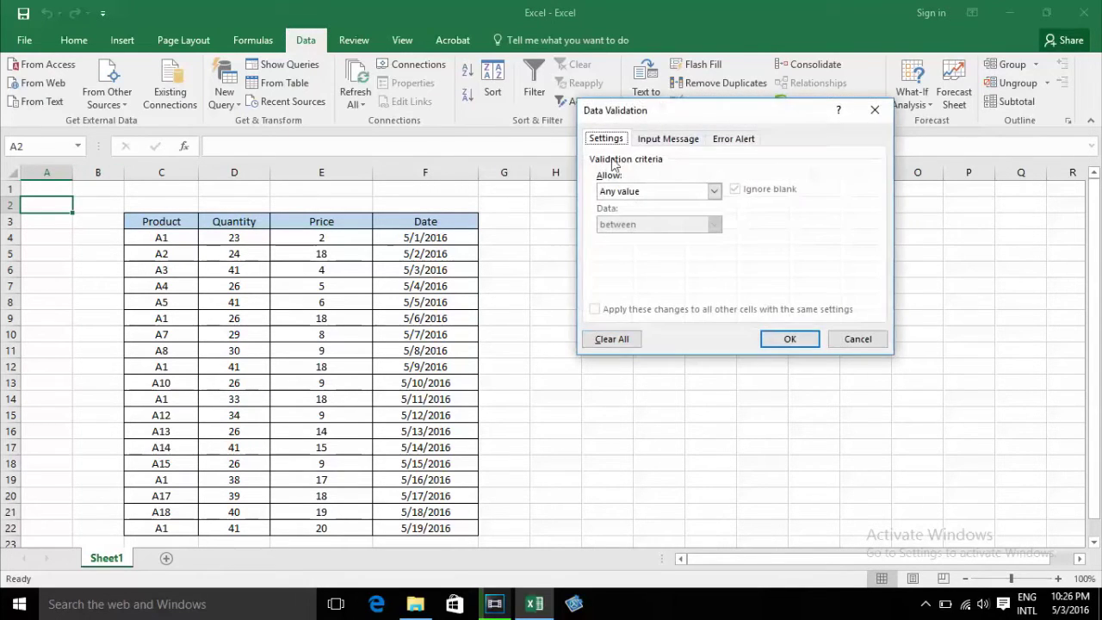
drag(672, 116, 563, 148)
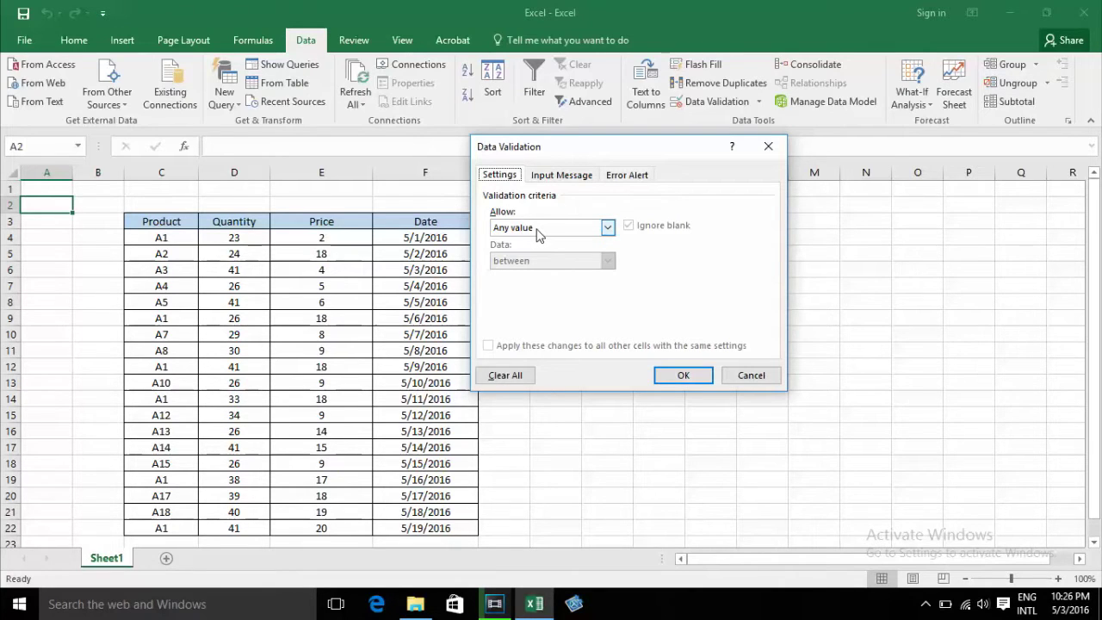
drag(582, 155, 584, 108)
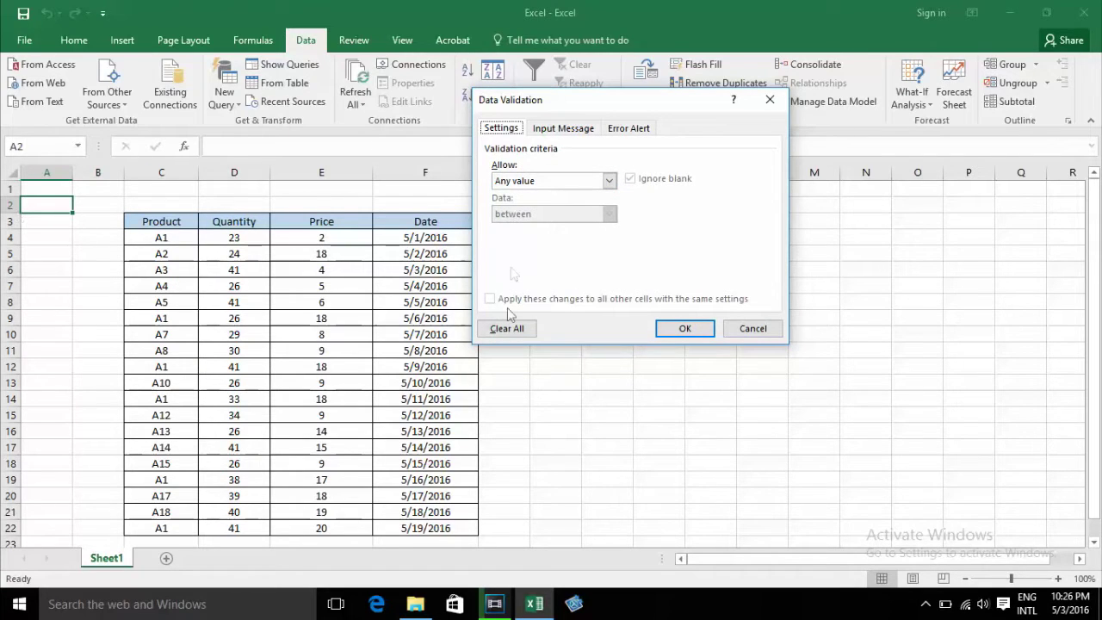
click(609, 184)
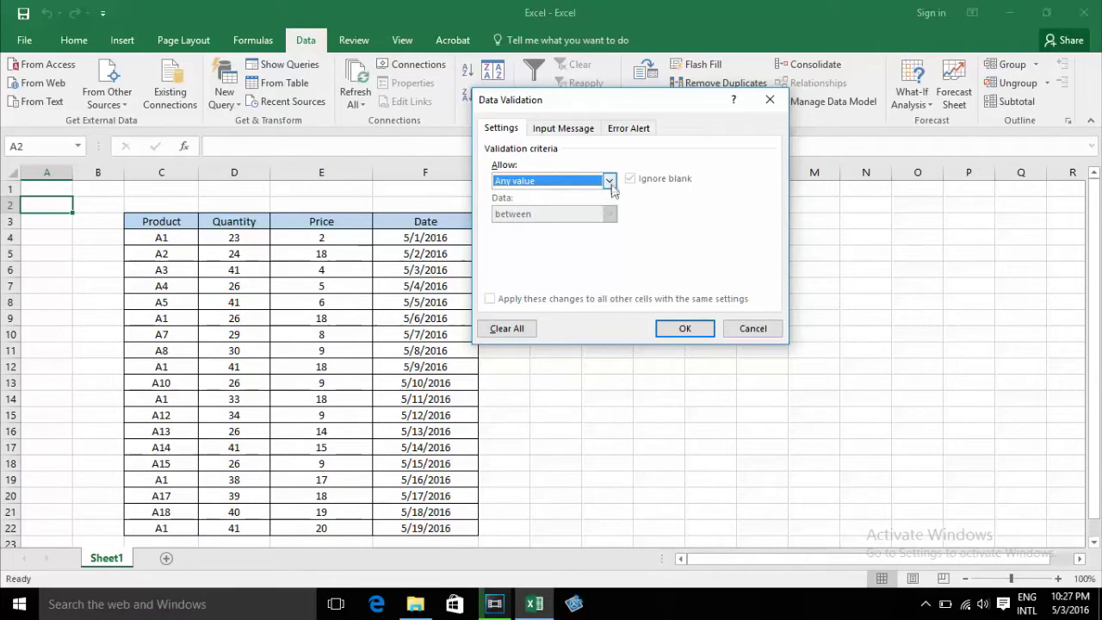
click(610, 184)
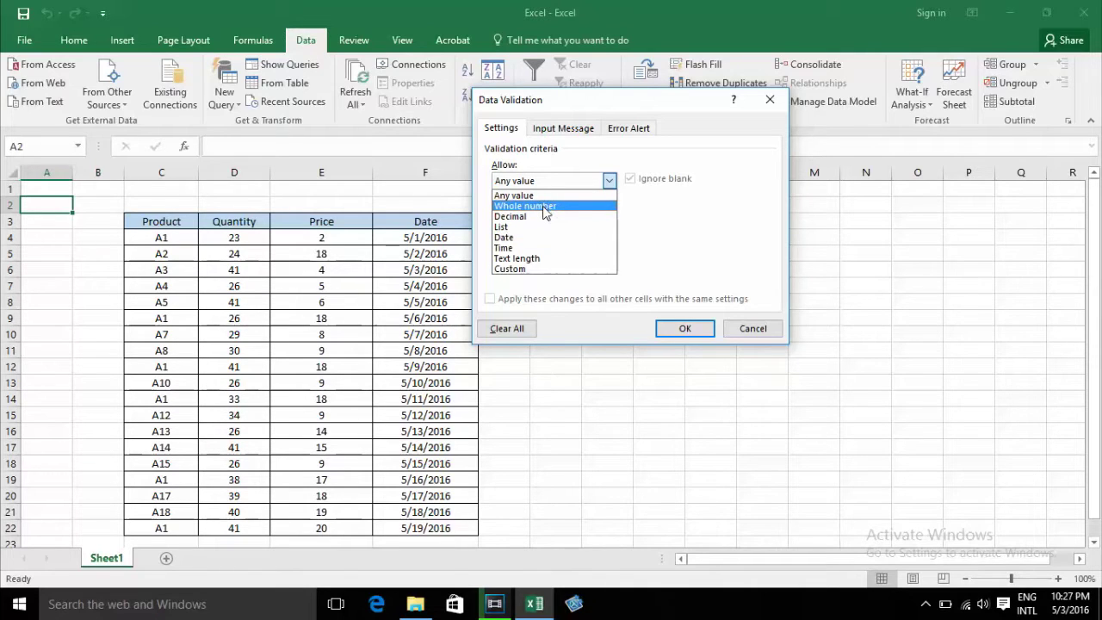
click(543, 206)
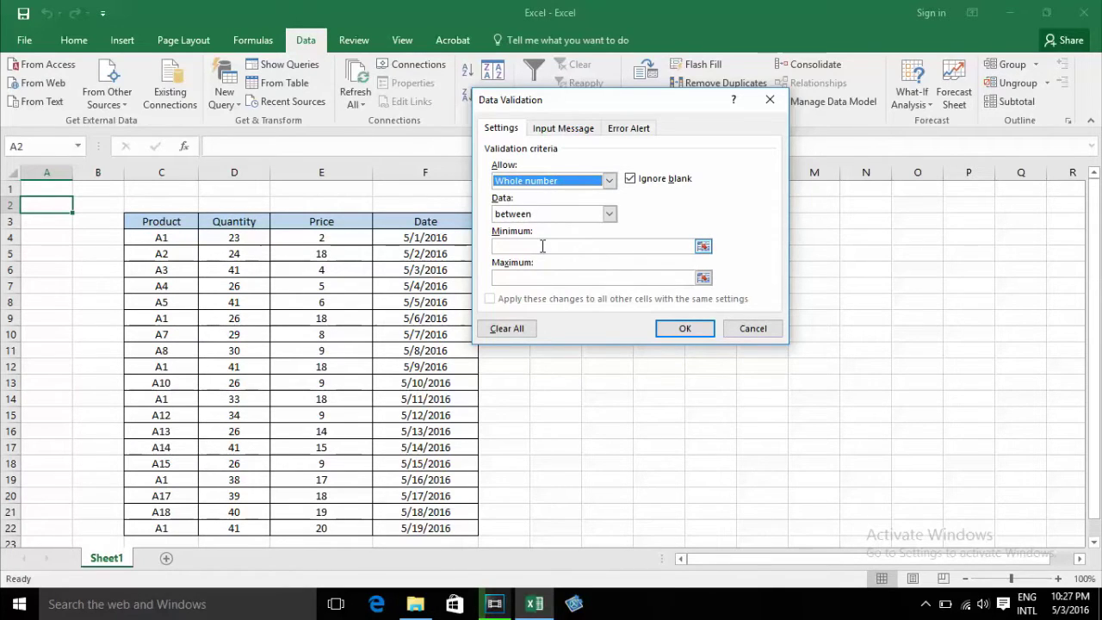
click(542, 246)
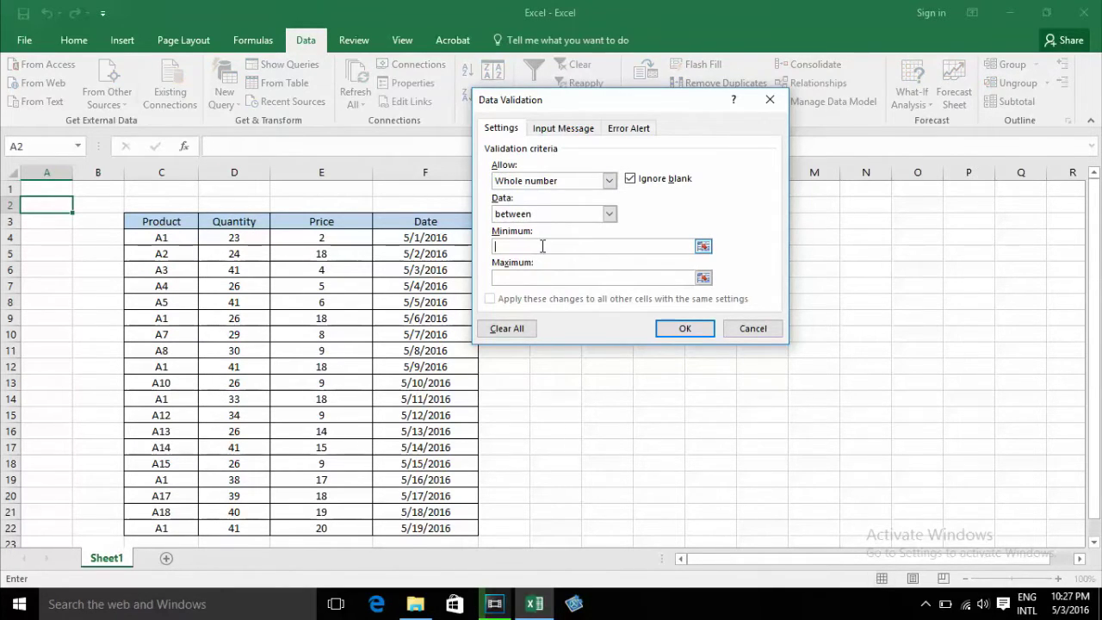
click(547, 278)
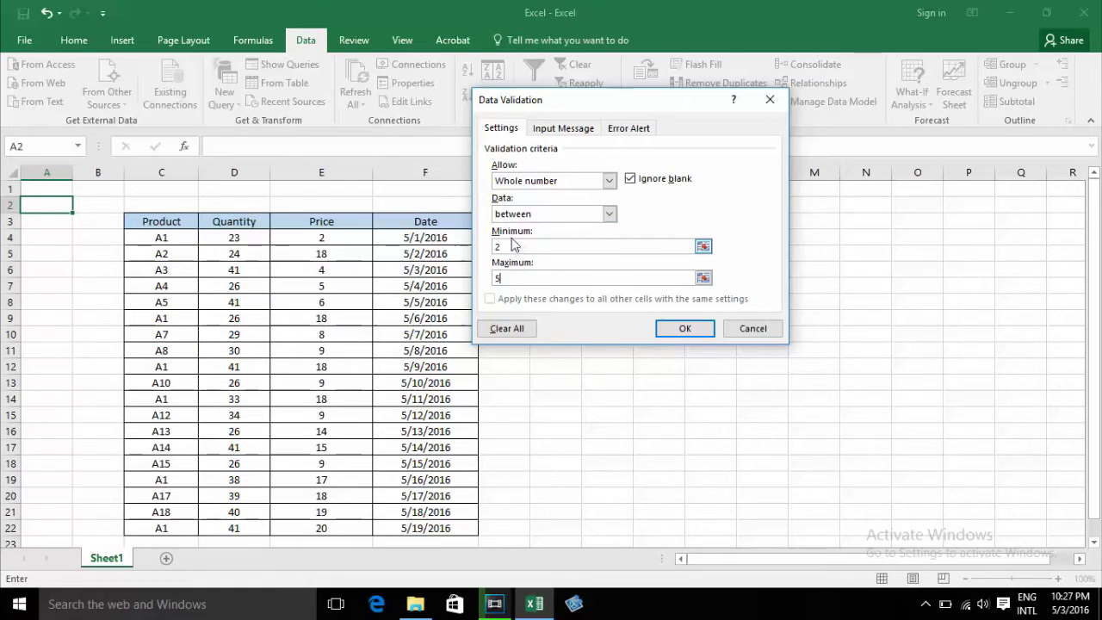
click(503, 280)
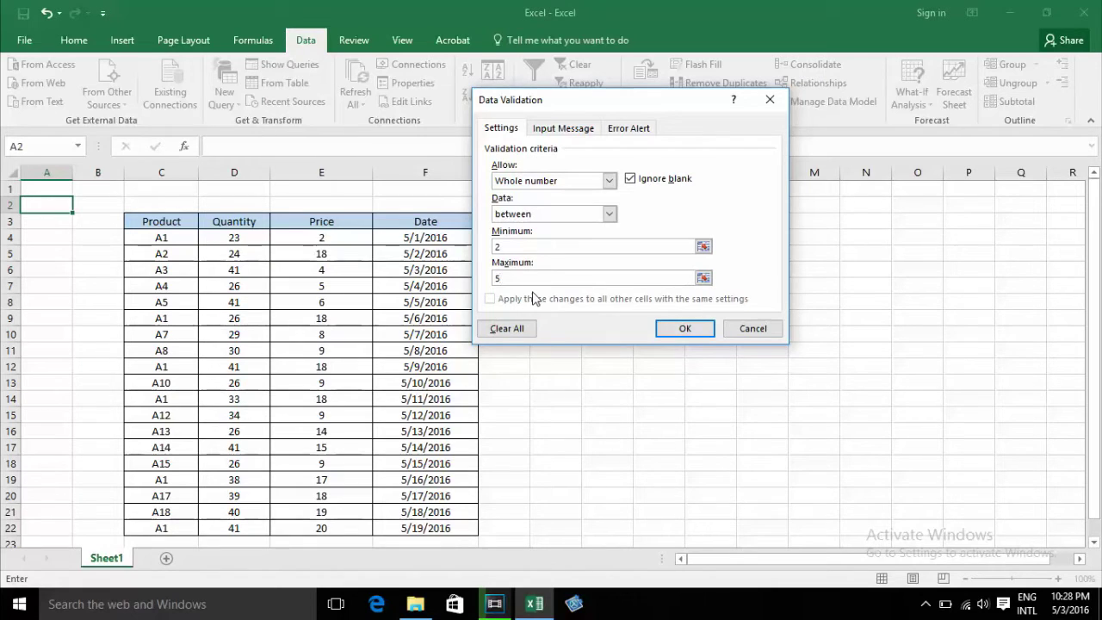
click(680, 329)
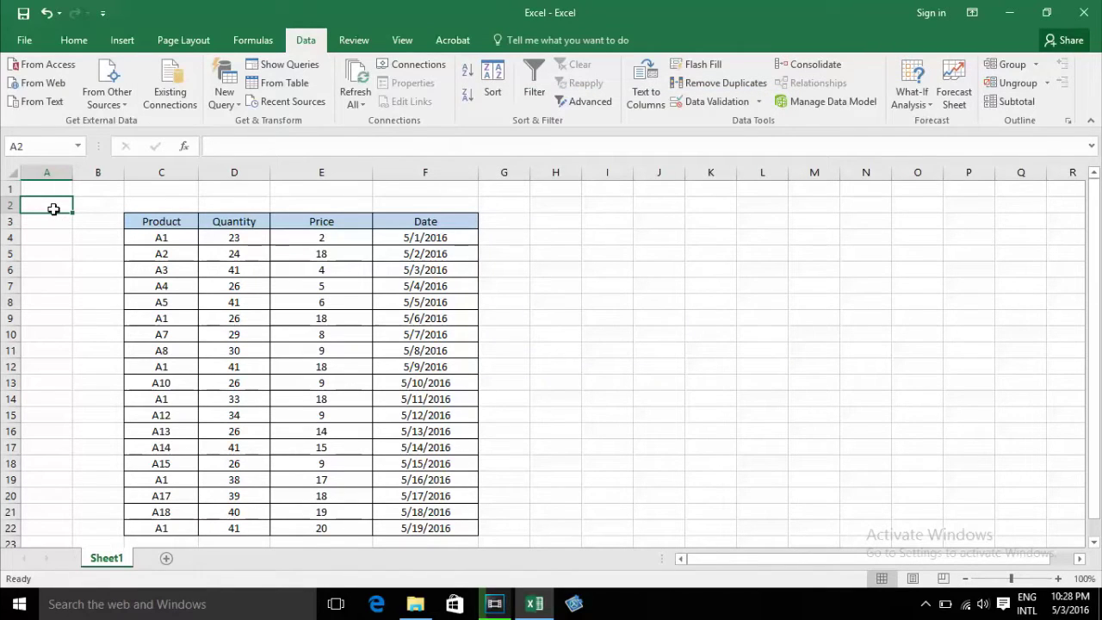
Test the validation rule in cell A2 by entering 2 and trying to replace it with 1.
text(2)
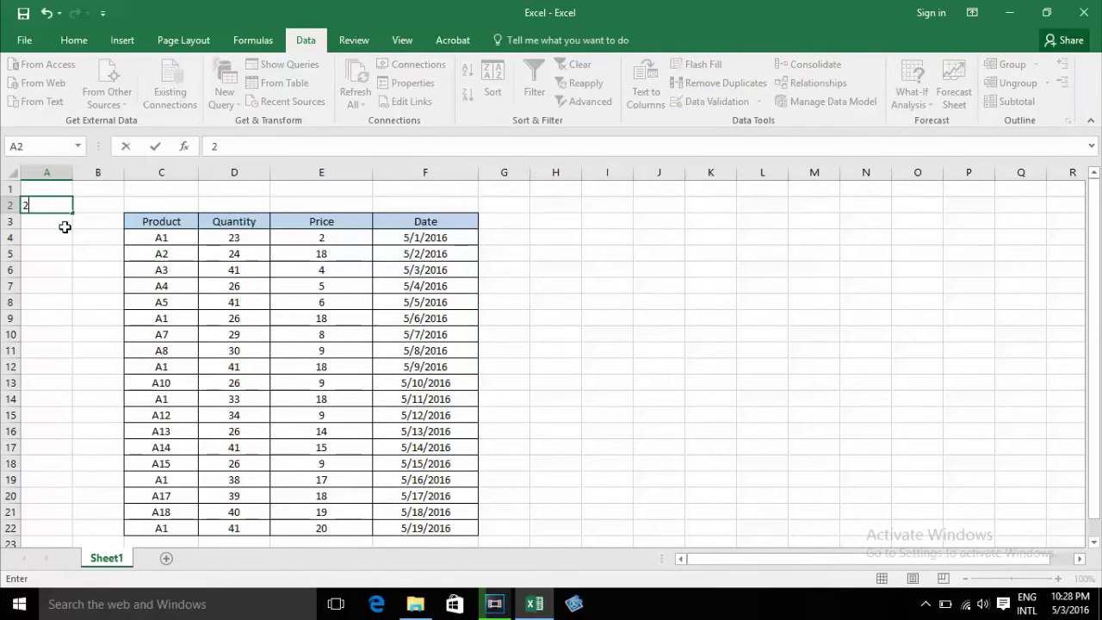
key(Return)
click(62, 204)
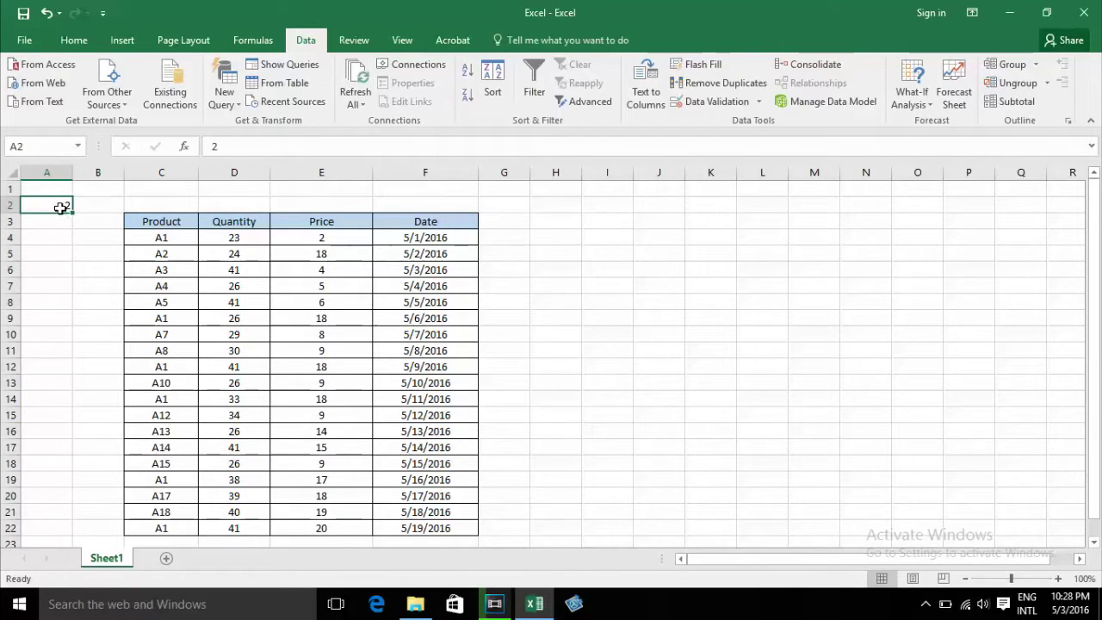
double_click(67, 204)
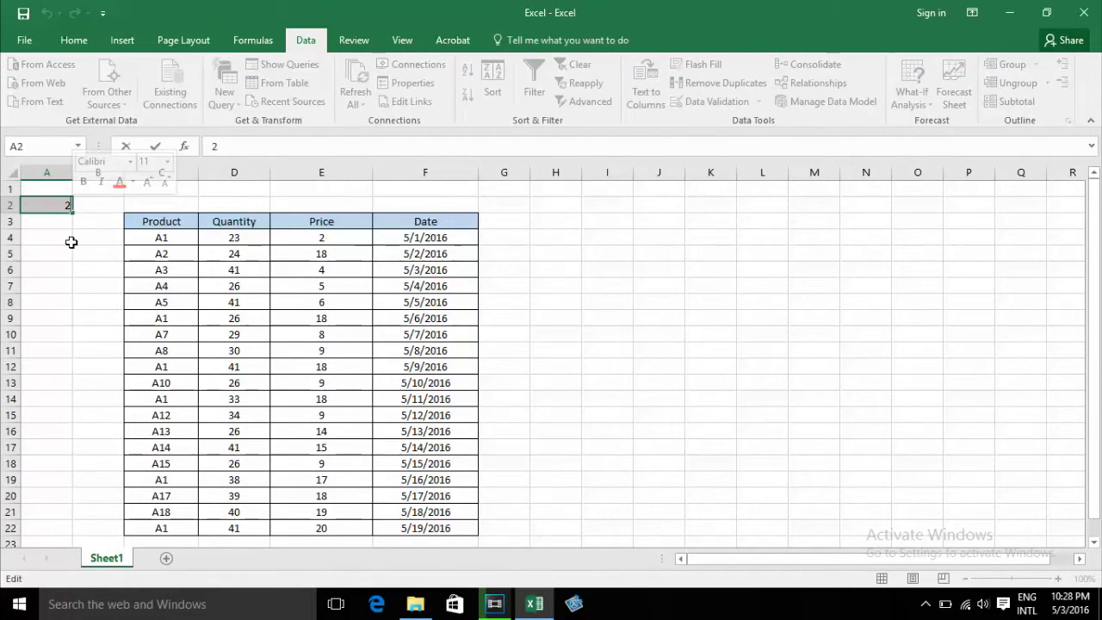
text(1)
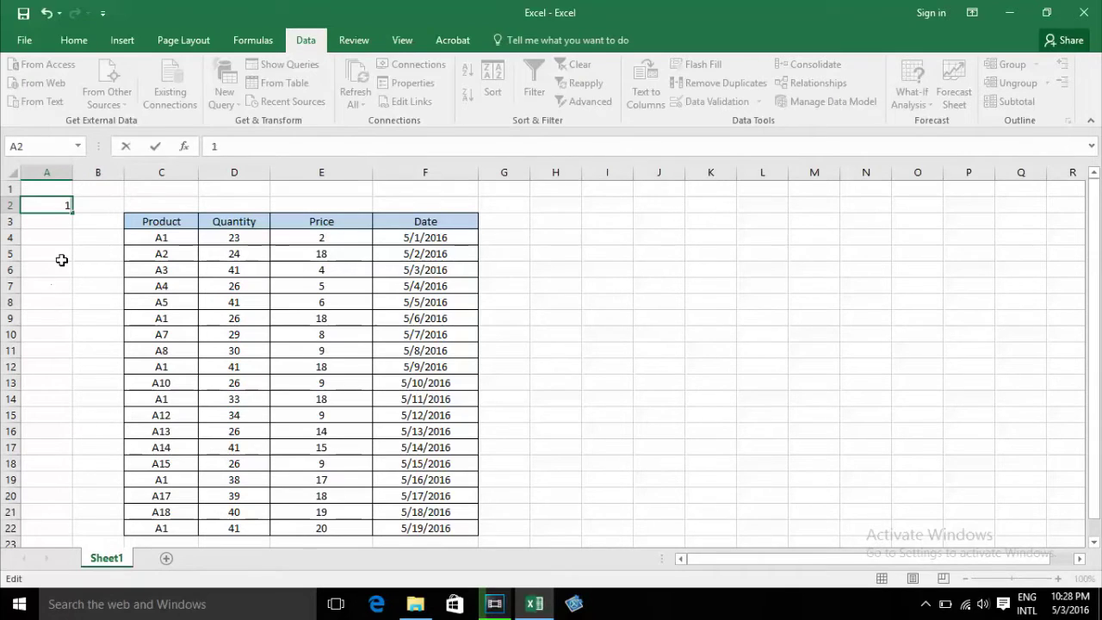
key(Return)
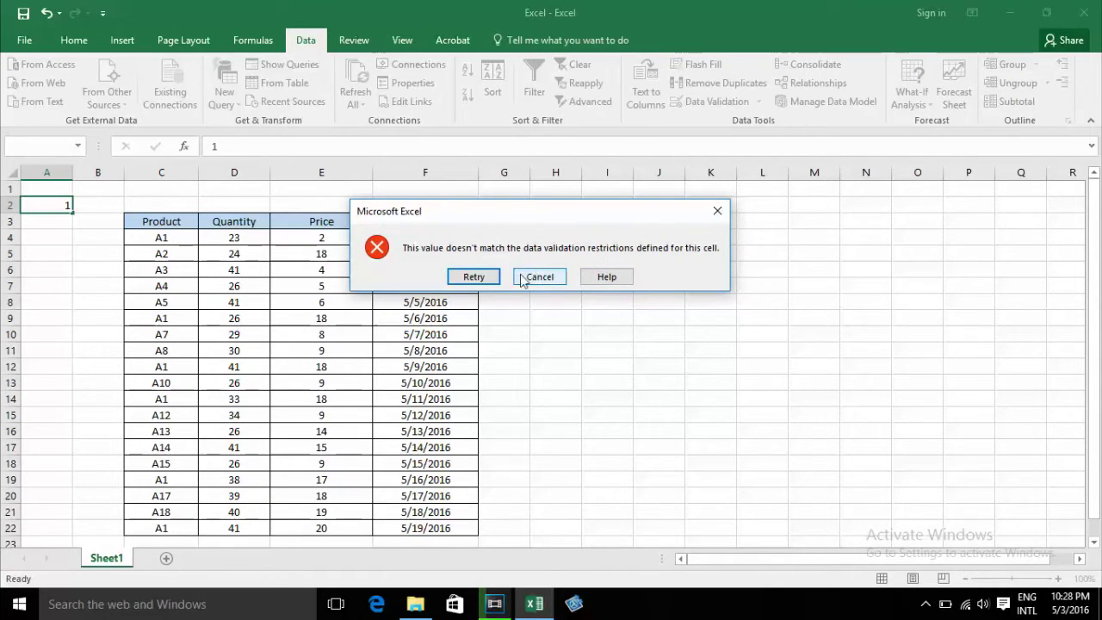
click(489, 277)
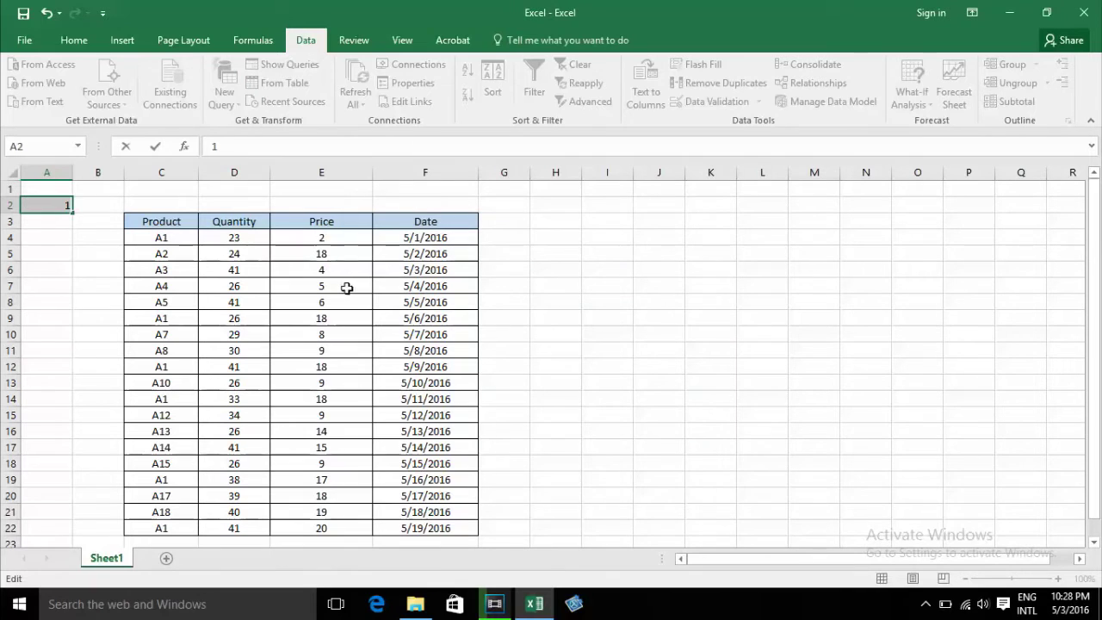
Enter the allowed value 4 in cell A2.
text(4)
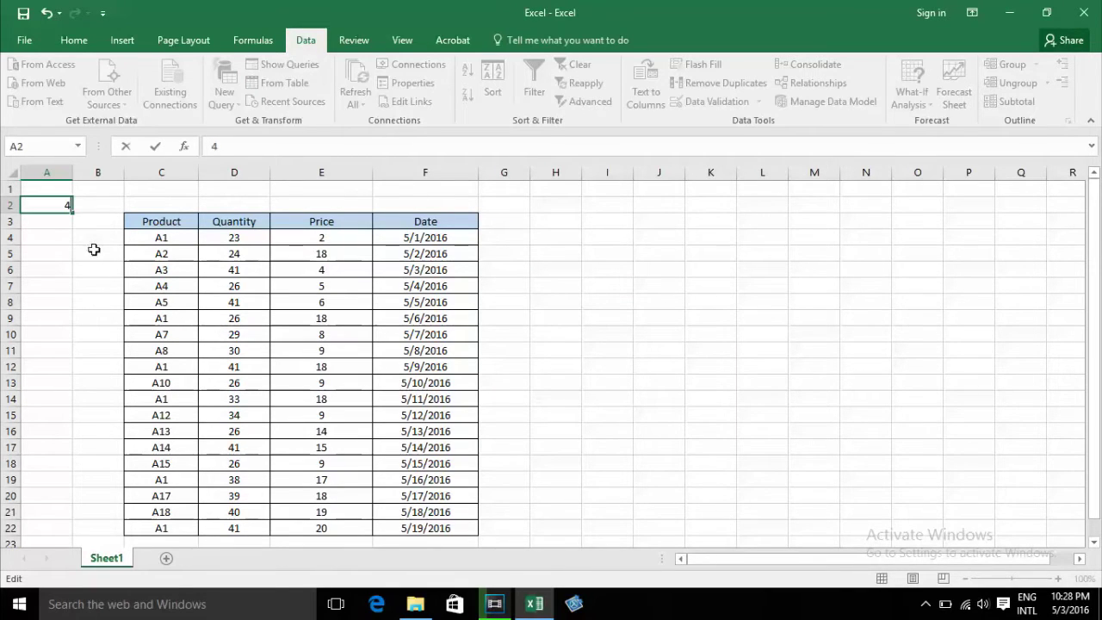
key(Escape)
click(93, 236)
click(63, 208)
text(4)
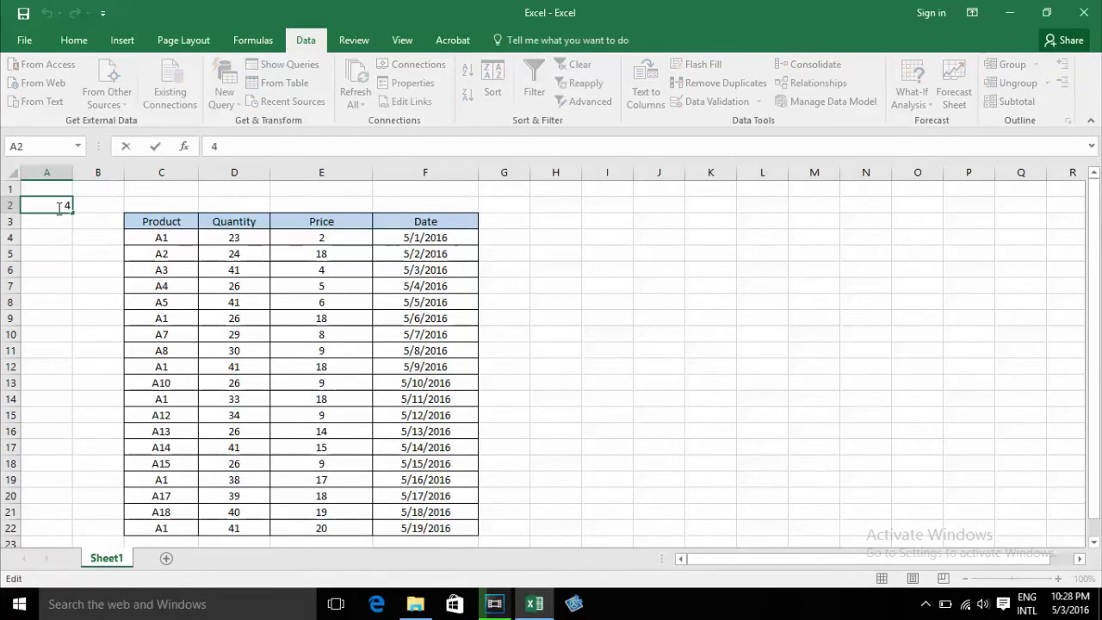
Try to change cell A2 to 6 and cancel the entry.
double_click(69, 208)
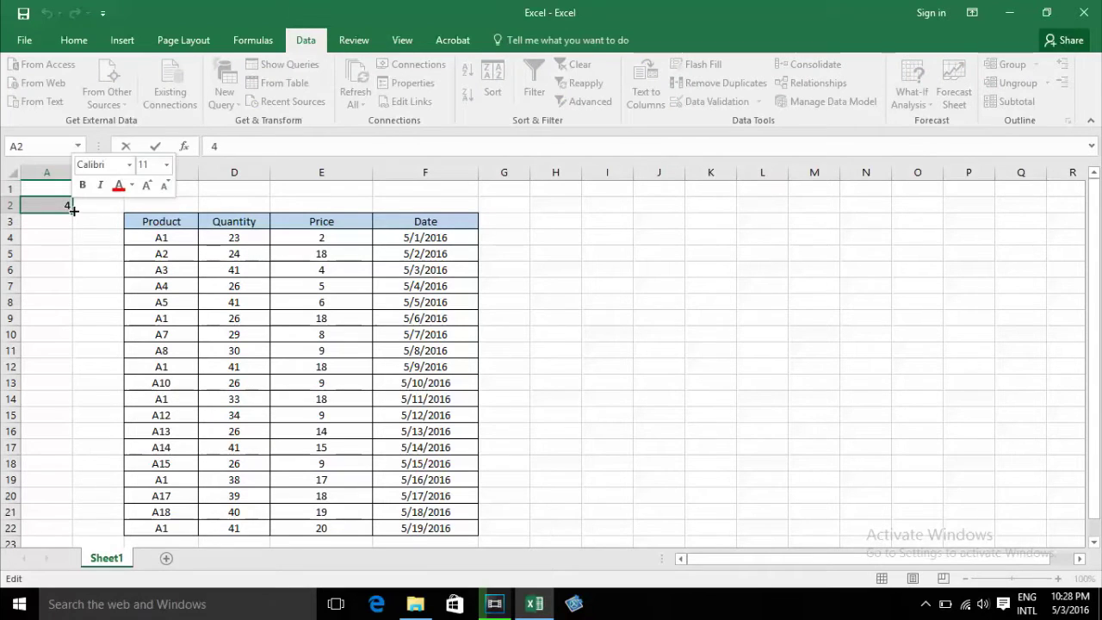
text(6)
key(Return)
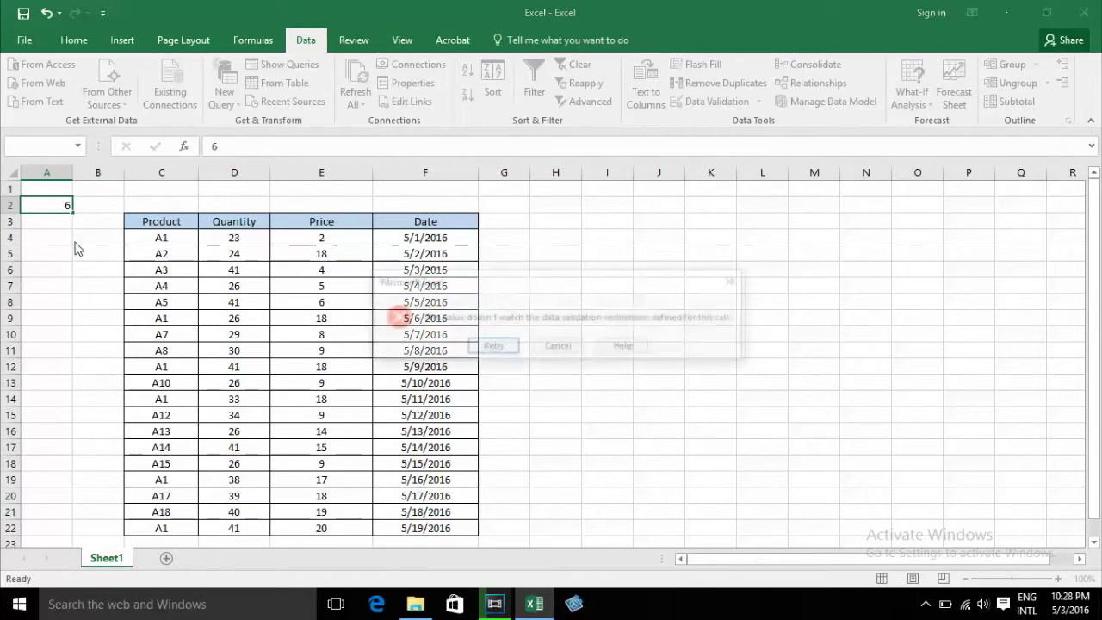
click(561, 348)
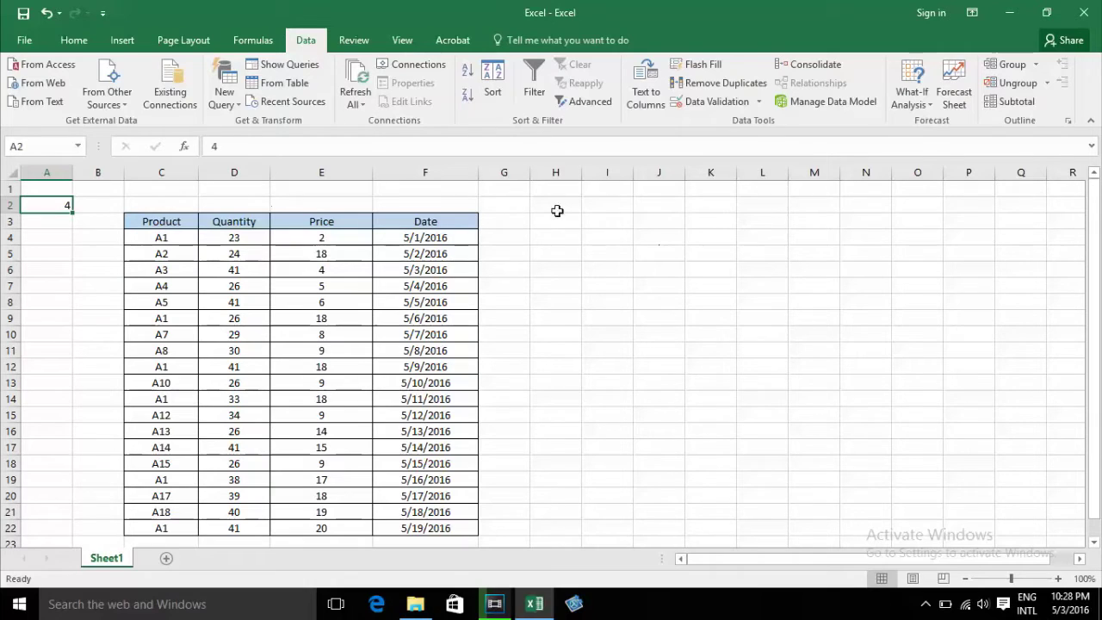
Add a whole-number data validation rule to the range H2:K9 with minimum 1 and maximum 1.
drag(555, 205, 688, 301)
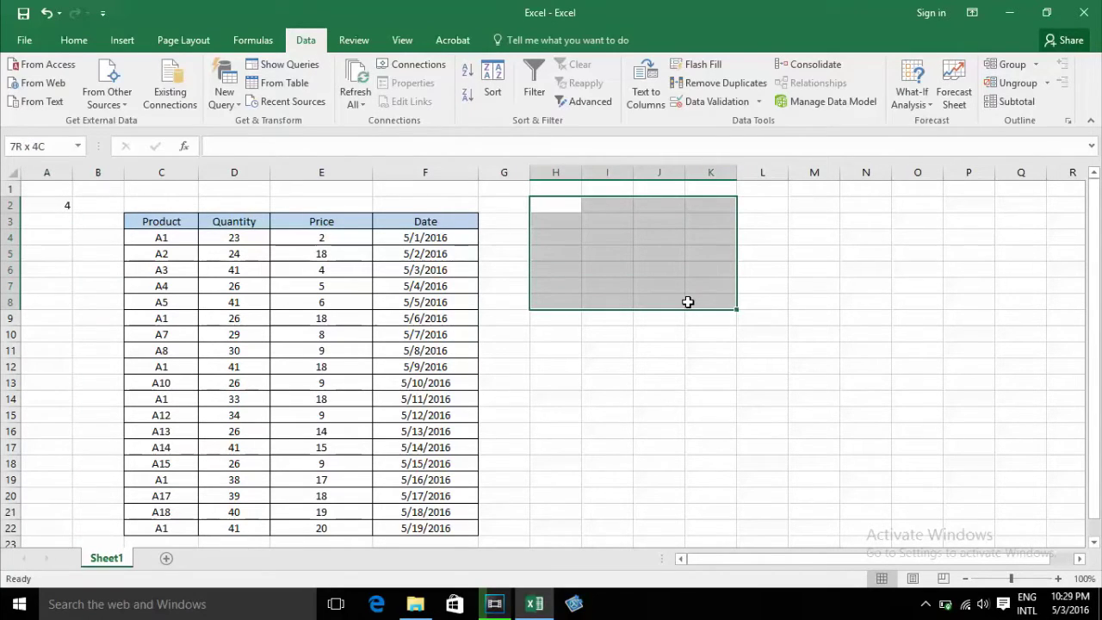
mouse_move(688, 301)
mouse_down()
mouse_move(679, 287)
mouse_move(696, 292)
mouse_up()
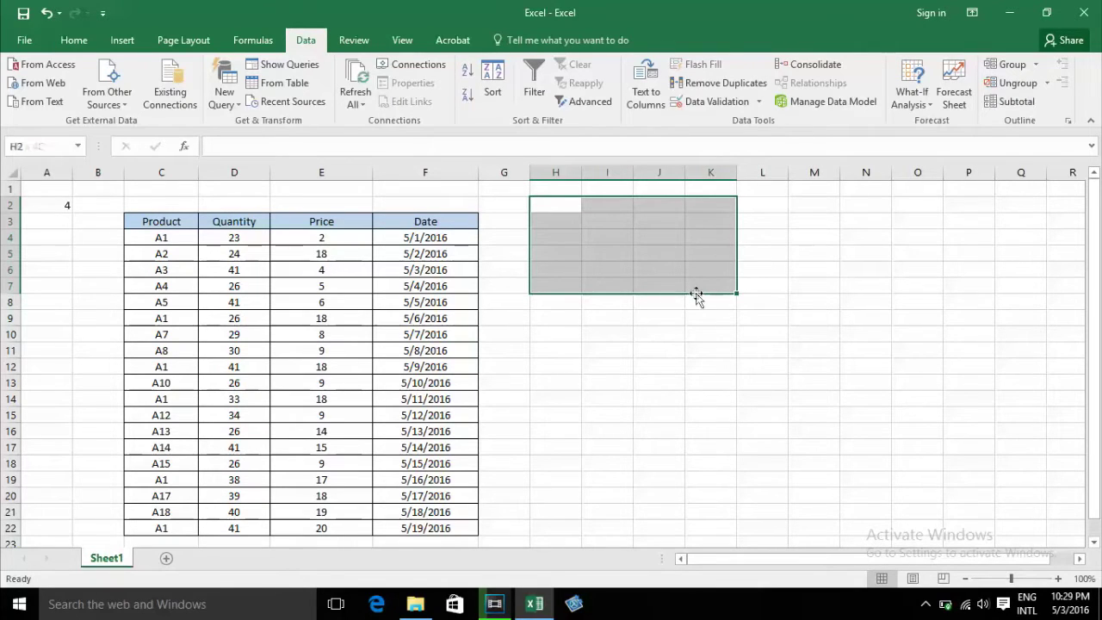
click(551, 203)
drag(551, 202, 708, 323)
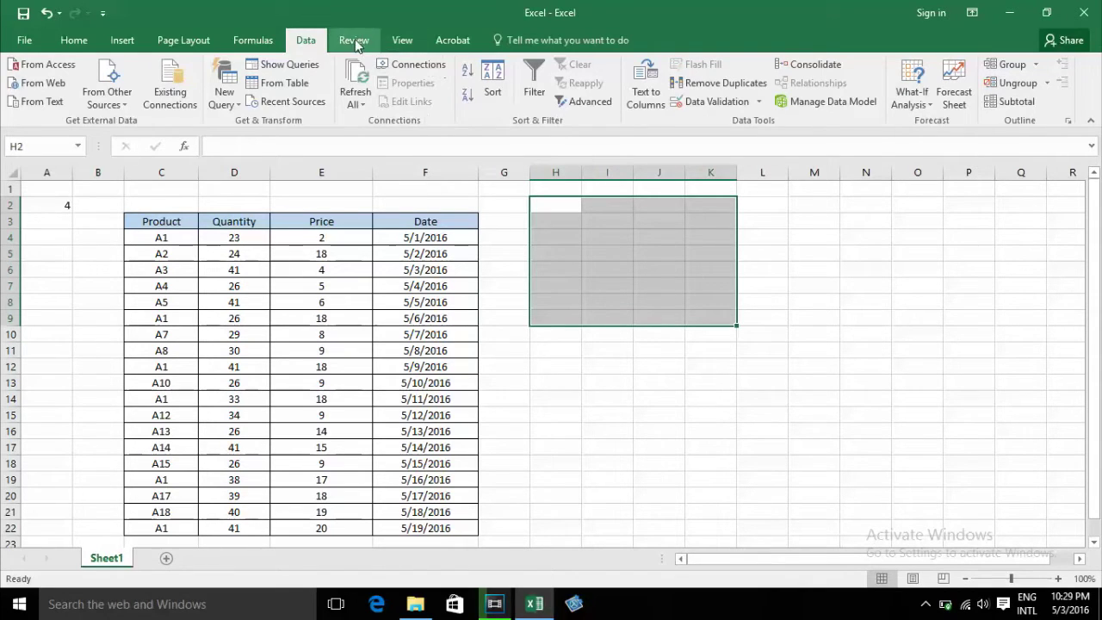
click(711, 101)
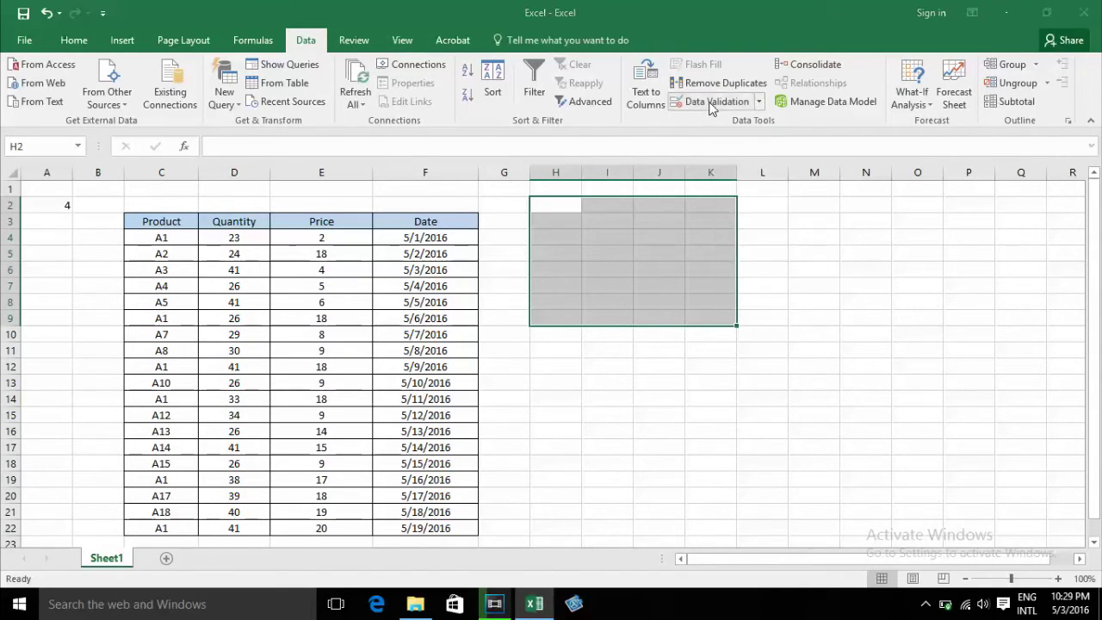
click(610, 182)
click(574, 207)
click(559, 245)
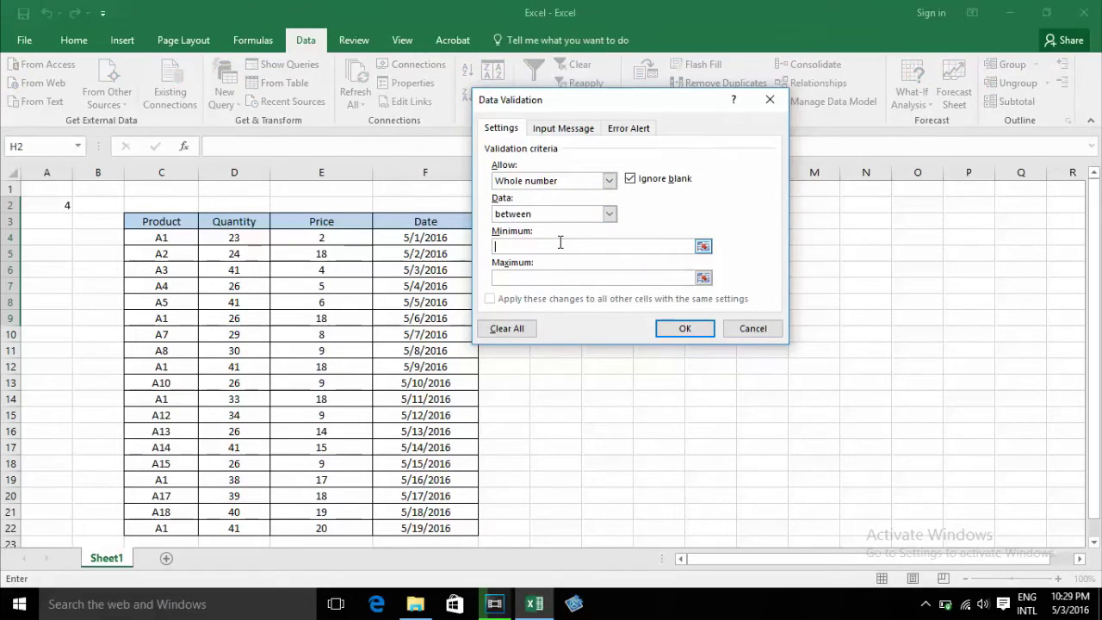
text(1)
click(561, 276)
text(1)
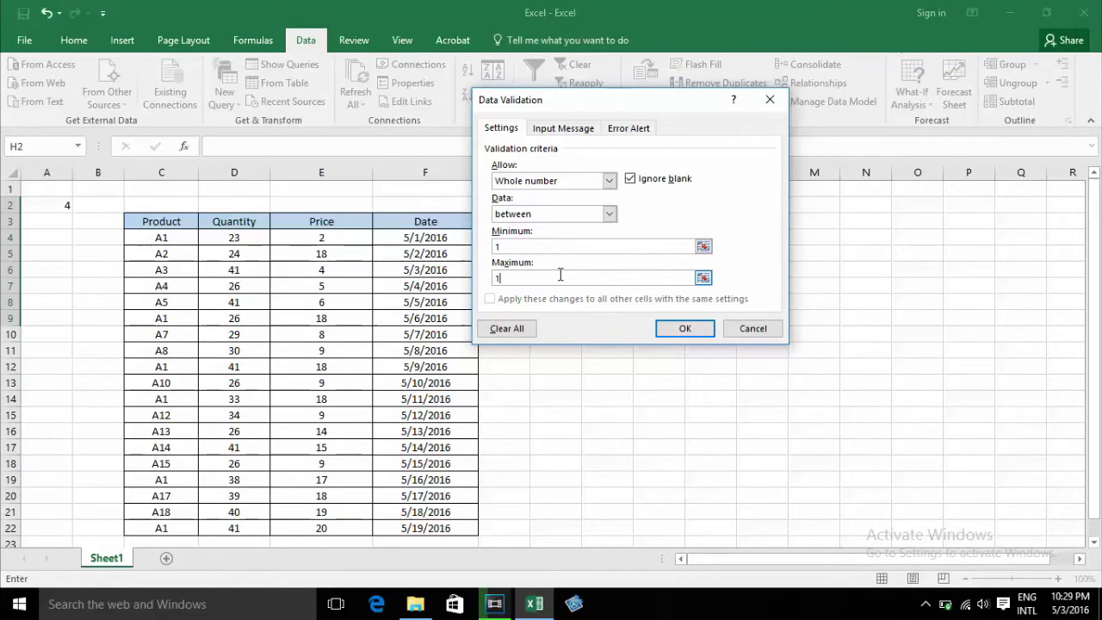
click(684, 328)
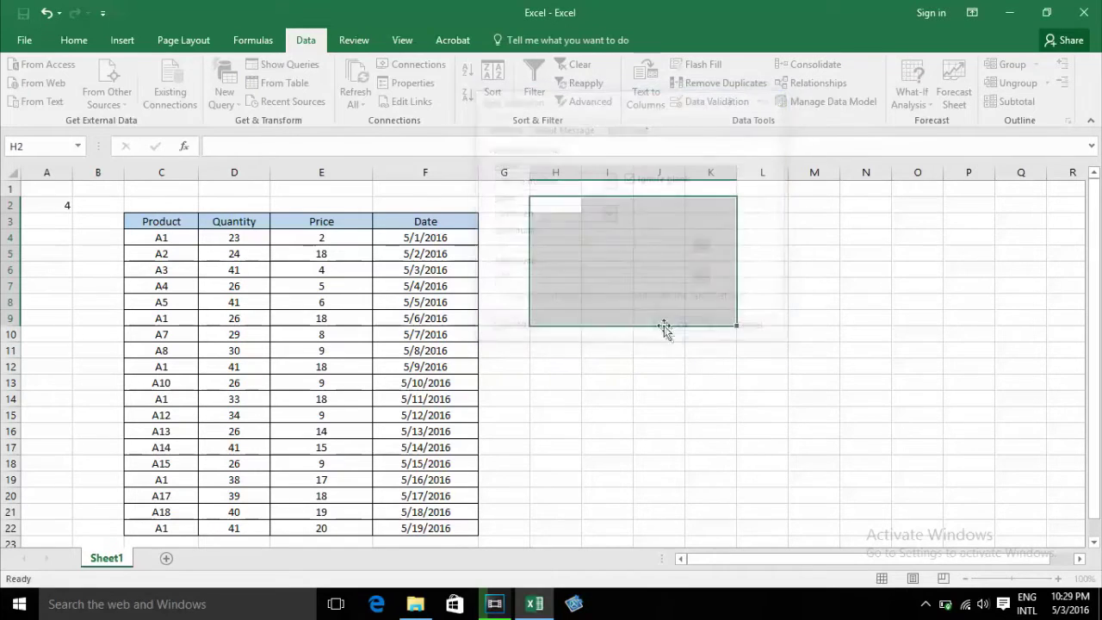
Fill the range H2:K9 with light blue and apply borders to all of its cells.
click(74, 39)
click(258, 96)
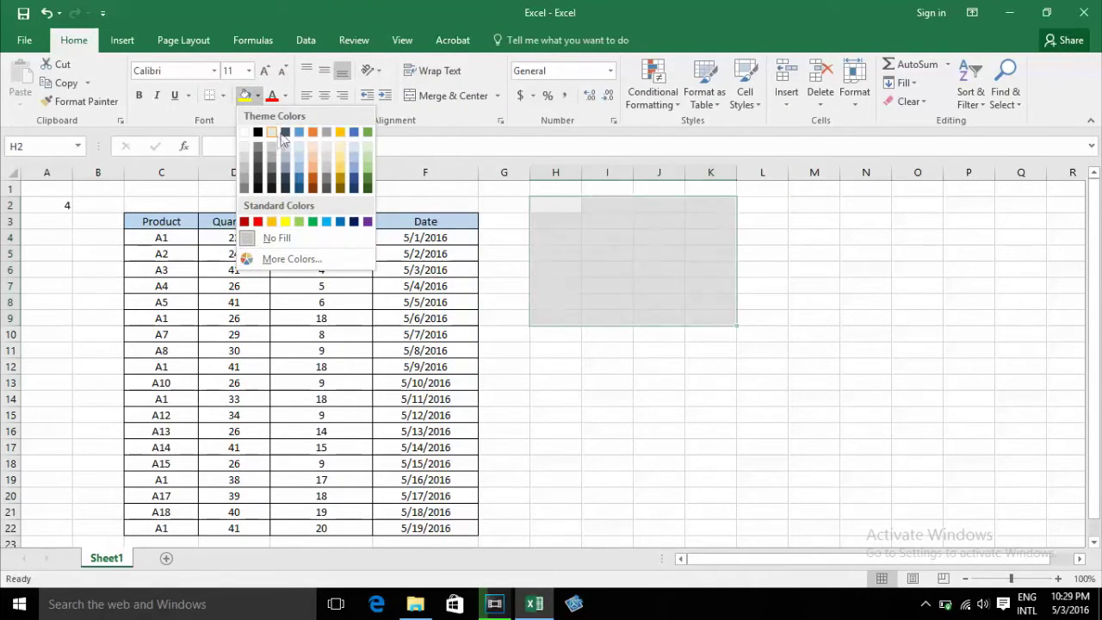
click(223, 96)
click(237, 238)
Enter 1 in cell H2 and 2 in cell H3 to test the validation rule.
click(549, 209)
text(1)
key(Return)
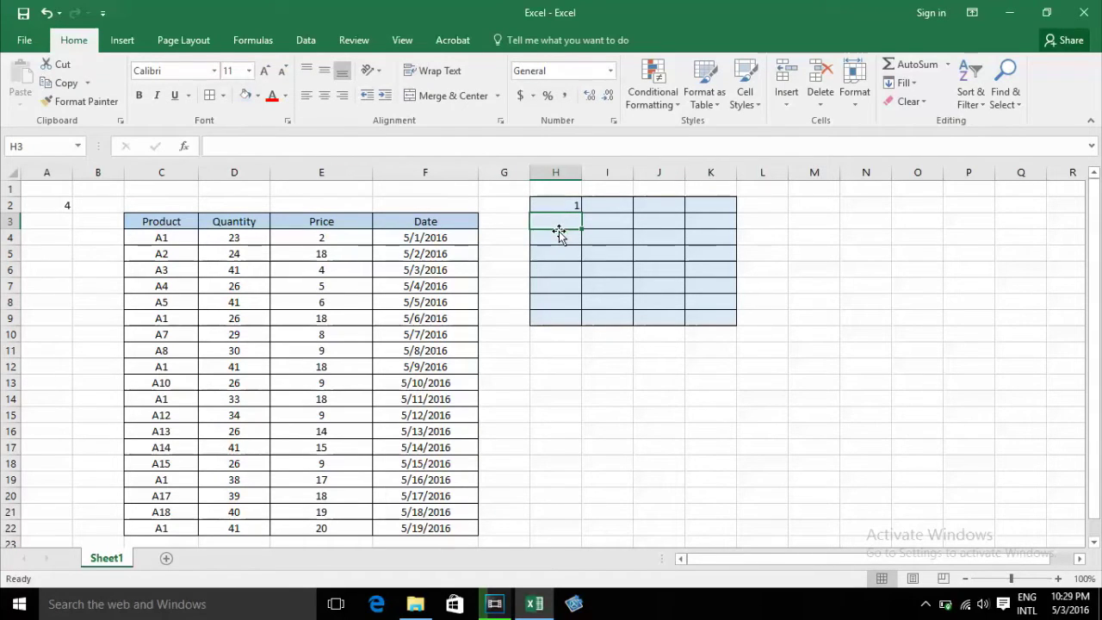
text(2)
key(Return)
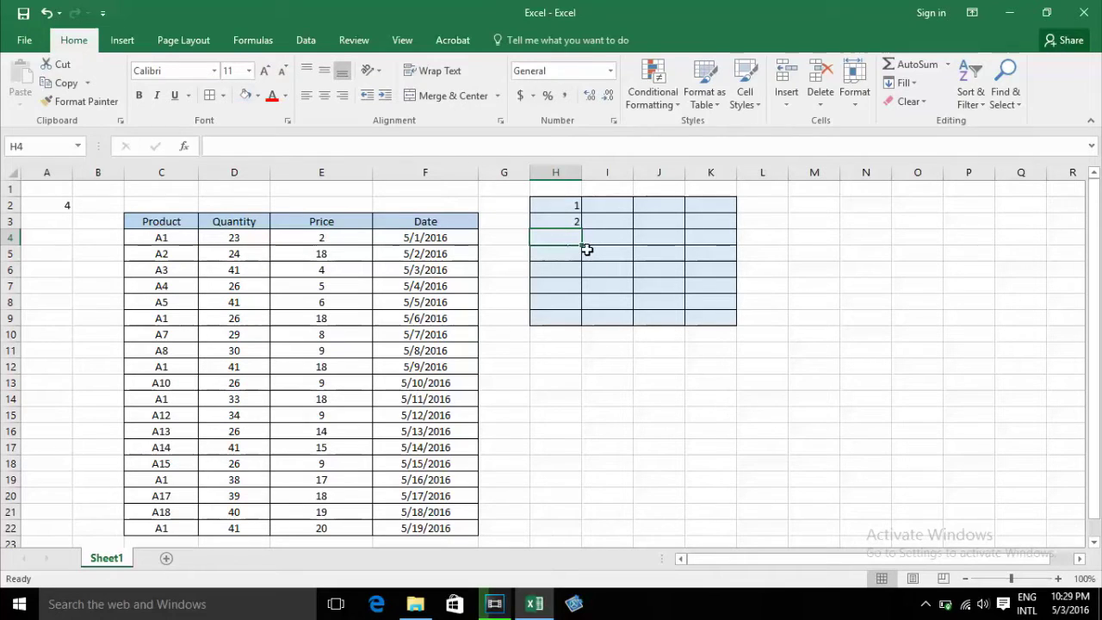
Try to enter A and 11 in cell H4, cancelling each entry.
text(A)
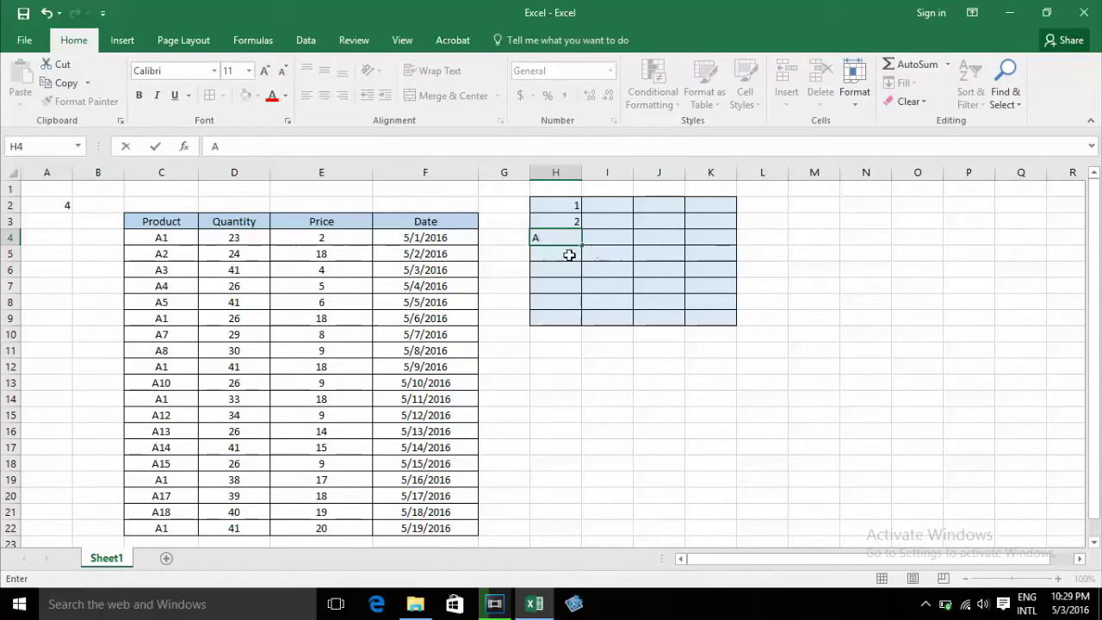
key(Return)
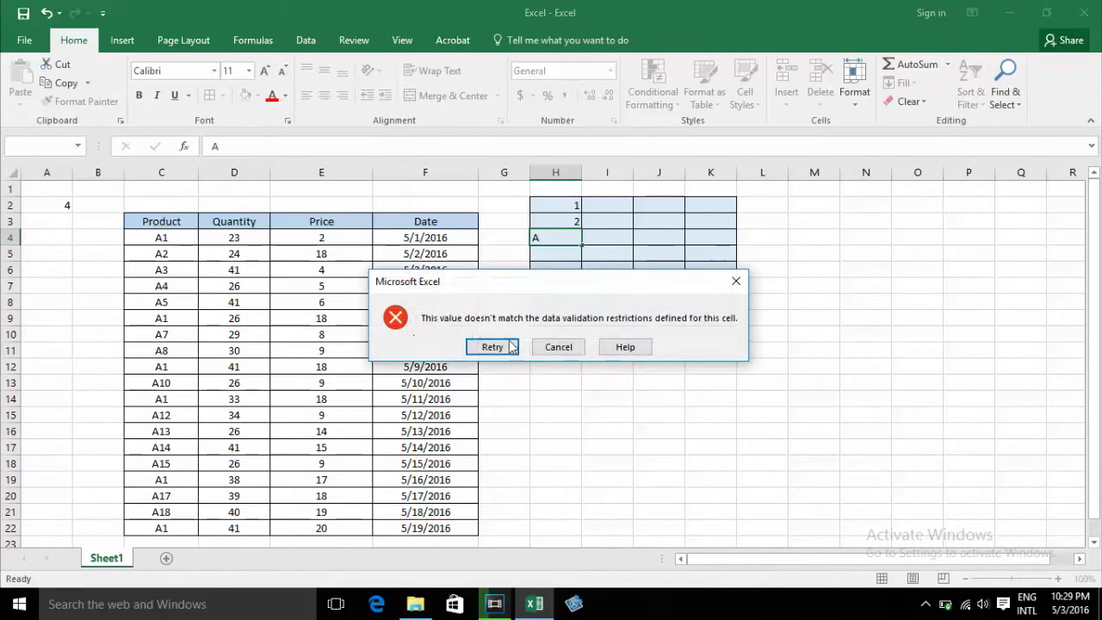
click(558, 348)
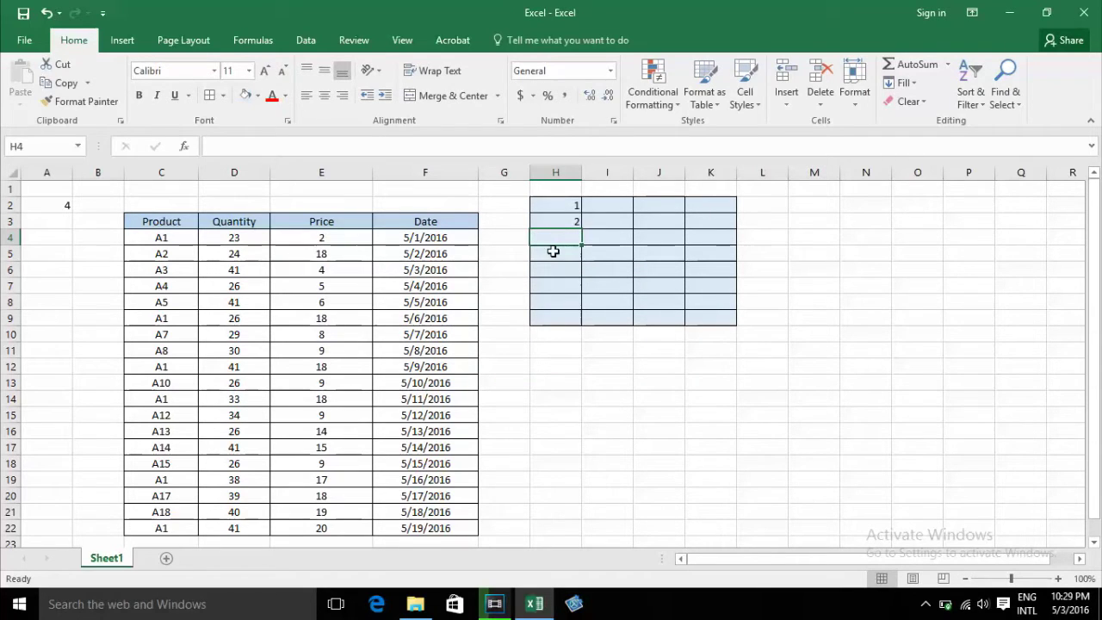
text(11)
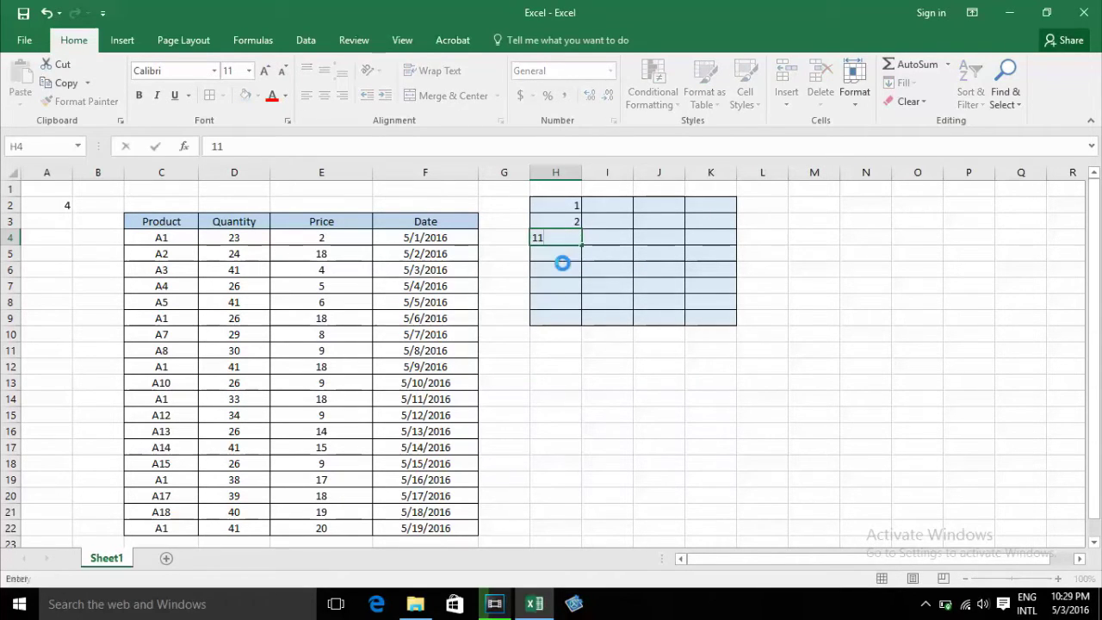
key(Return)
click(558, 347)
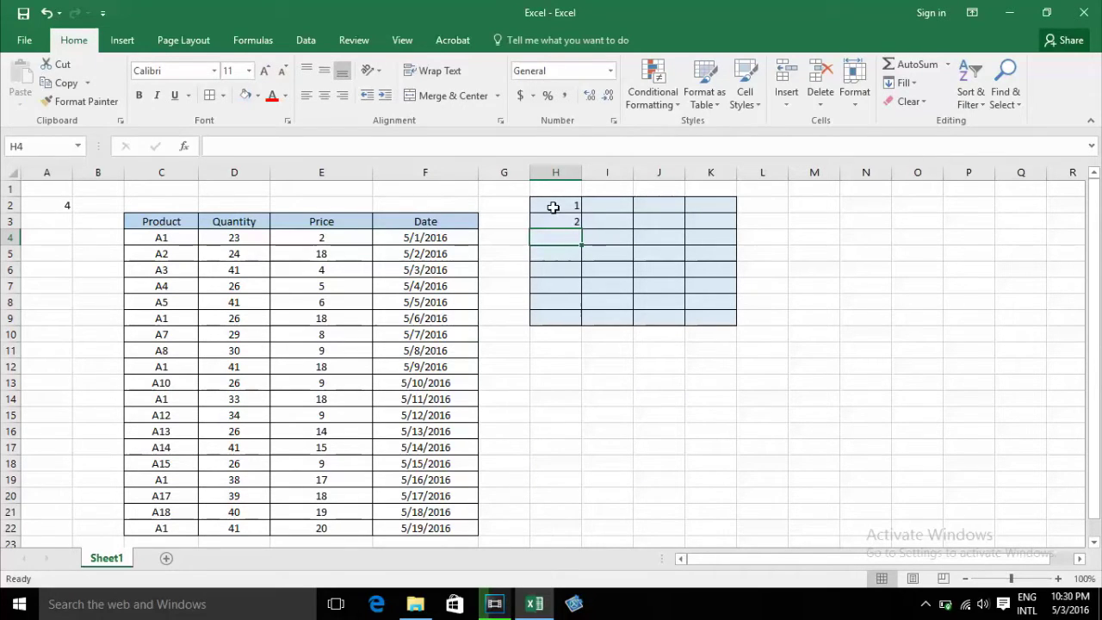
Clear the entered values from the range H2:K9.
click(544, 206)
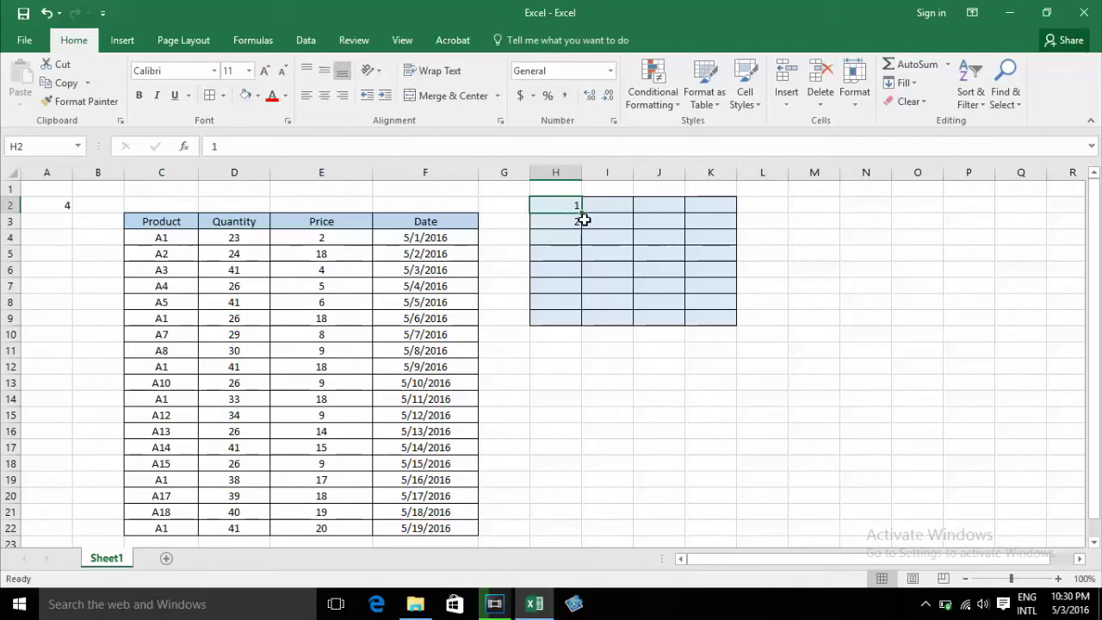
drag(559, 207, 708, 319)
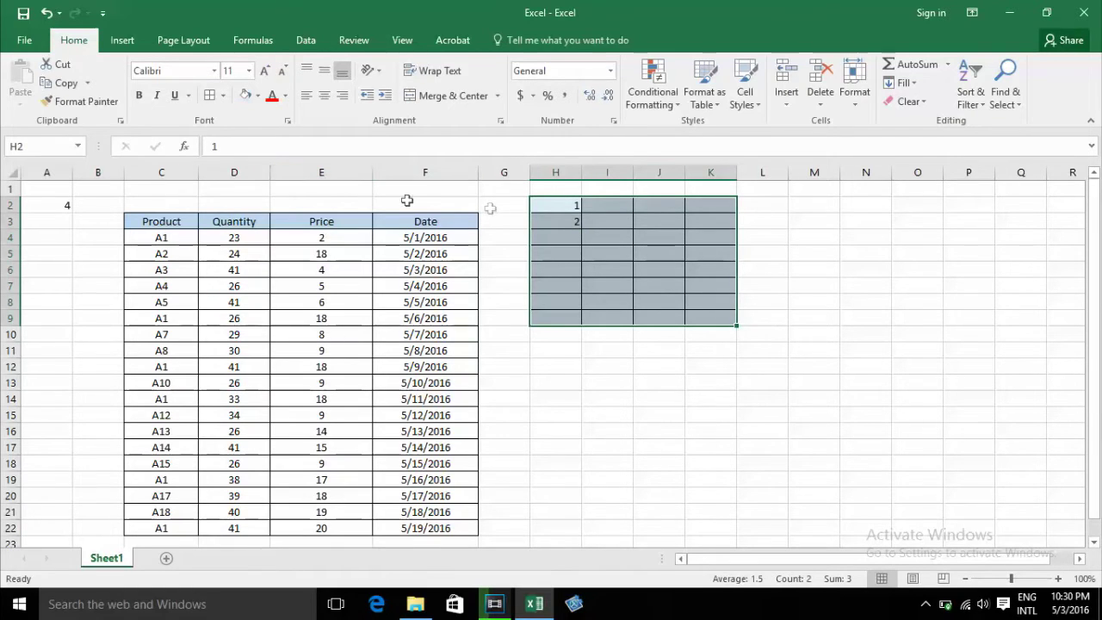
key(Delete)
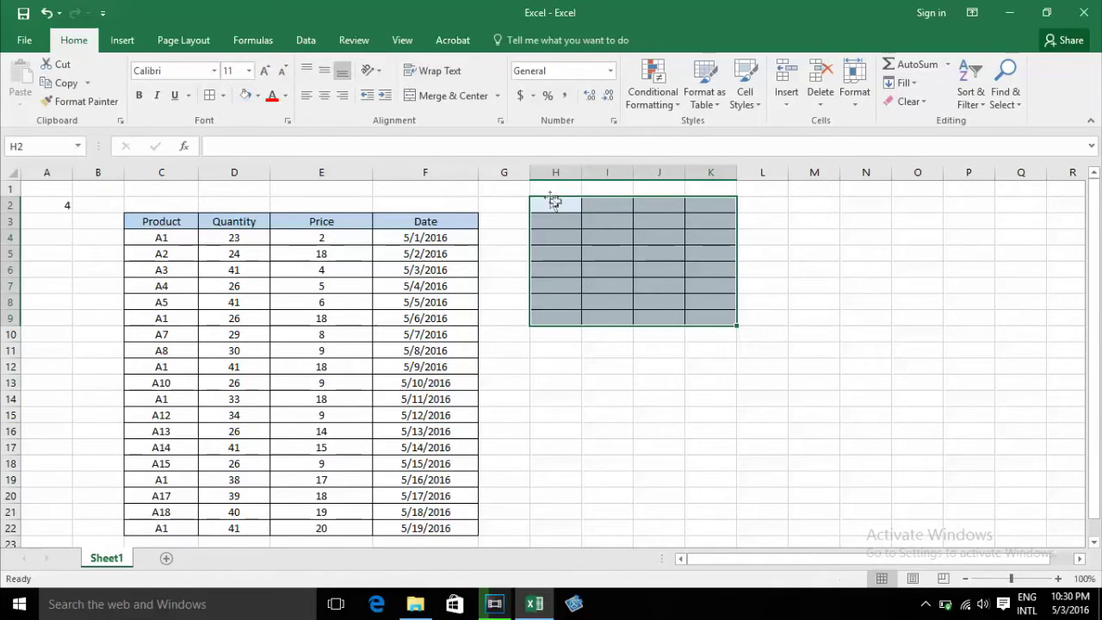
Open the data validation settings of cell A2 and examine the available Allow and Data options.
click(41, 207)
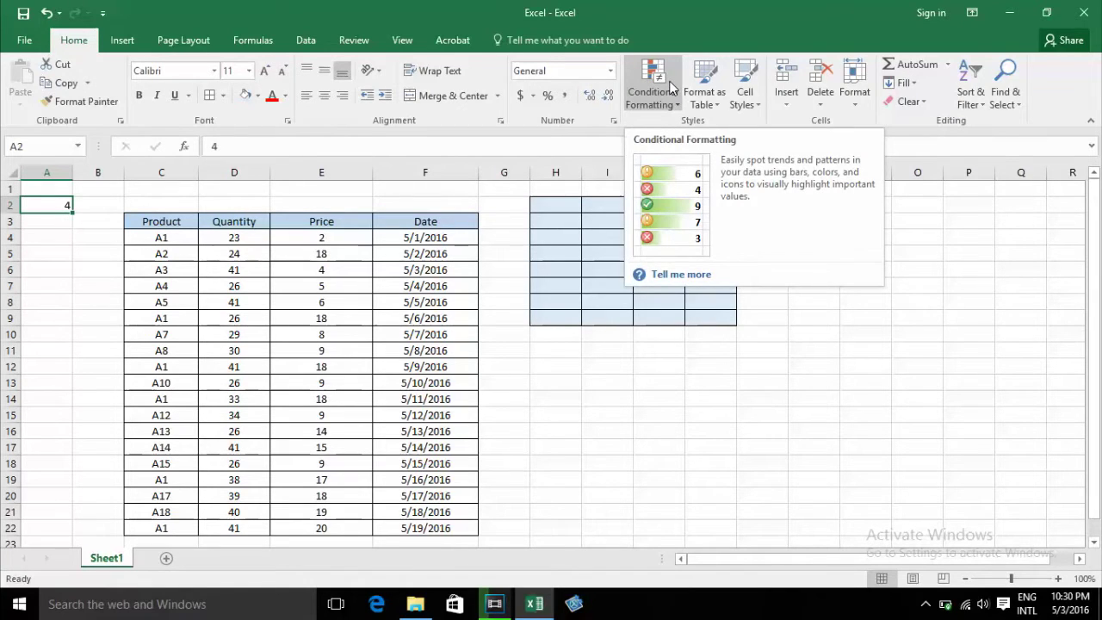
click(305, 40)
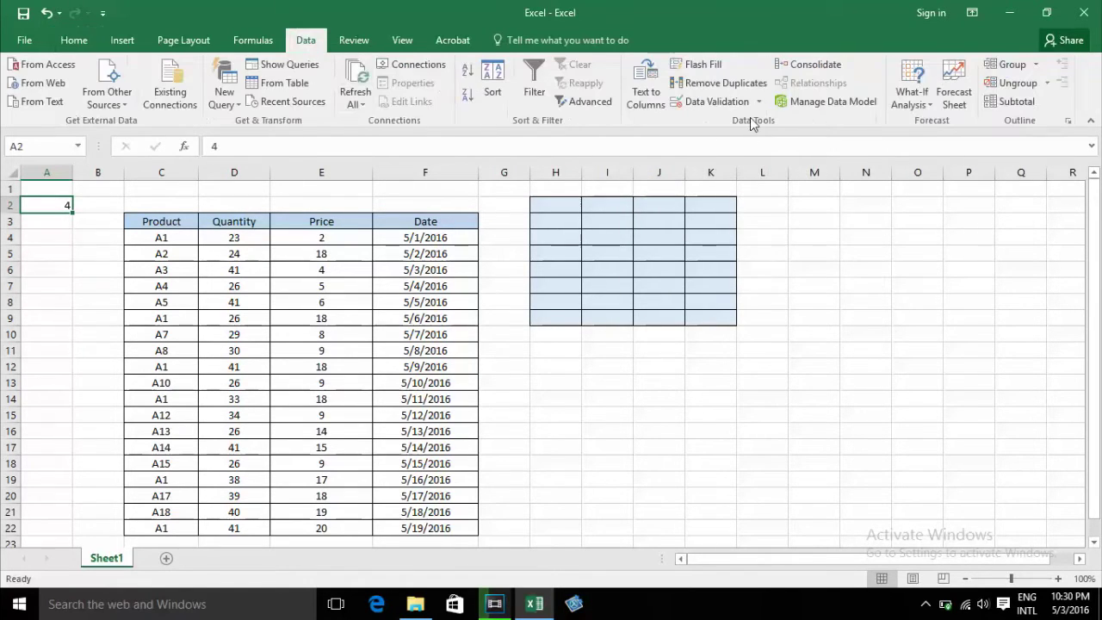
click(714, 102)
click(609, 181)
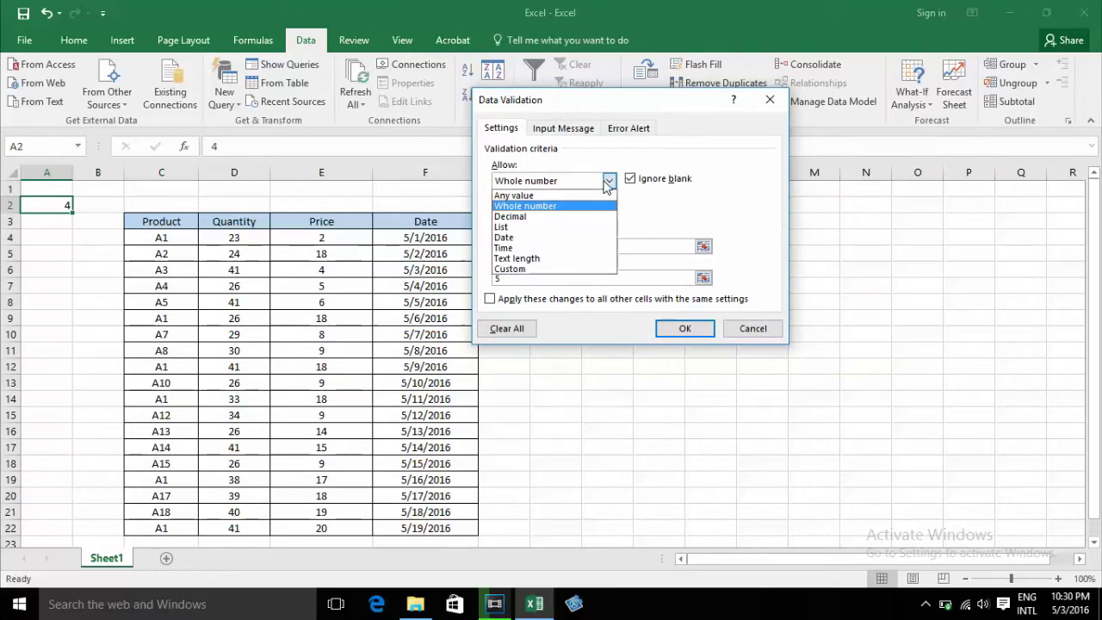
click(636, 177)
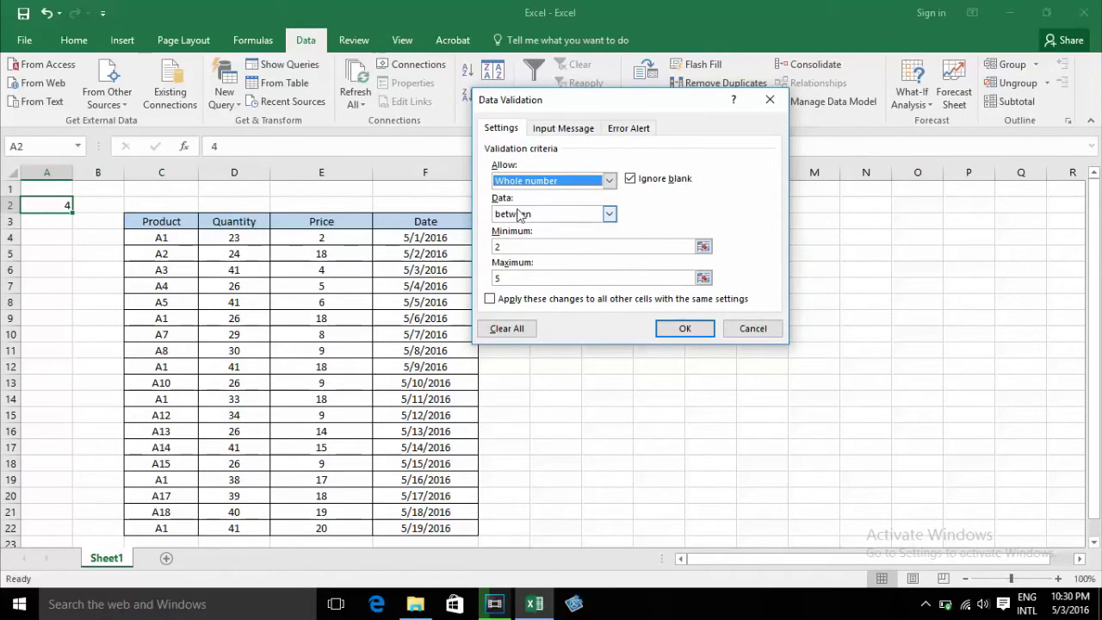
click(610, 215)
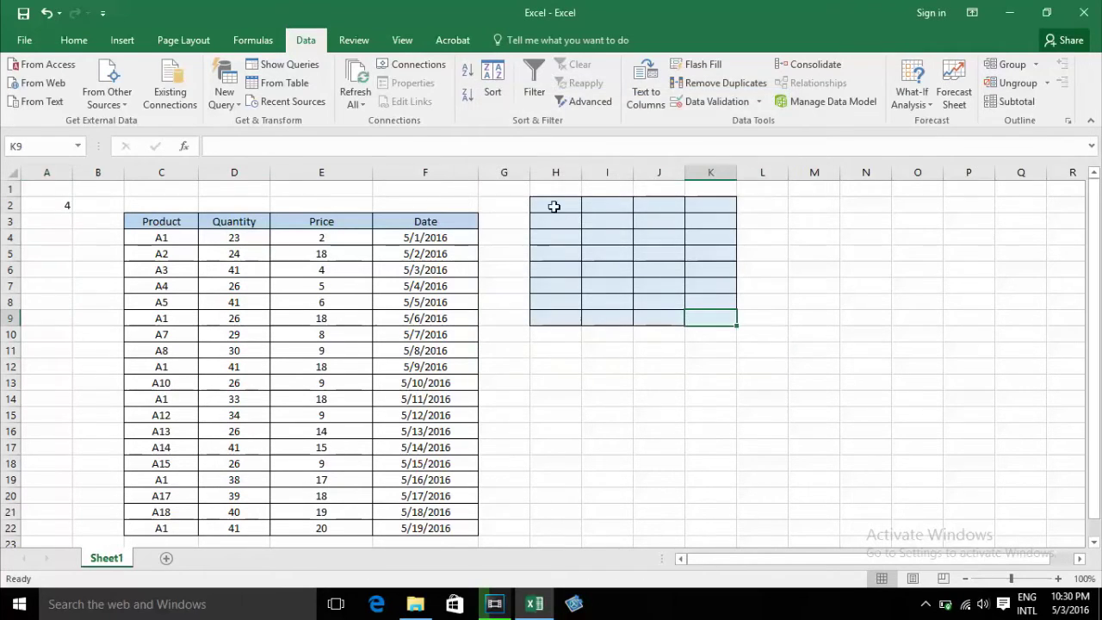
Change the whole-number validation rule of H2:K9 to not between 1 and 10.
drag(556, 207, 697, 319)
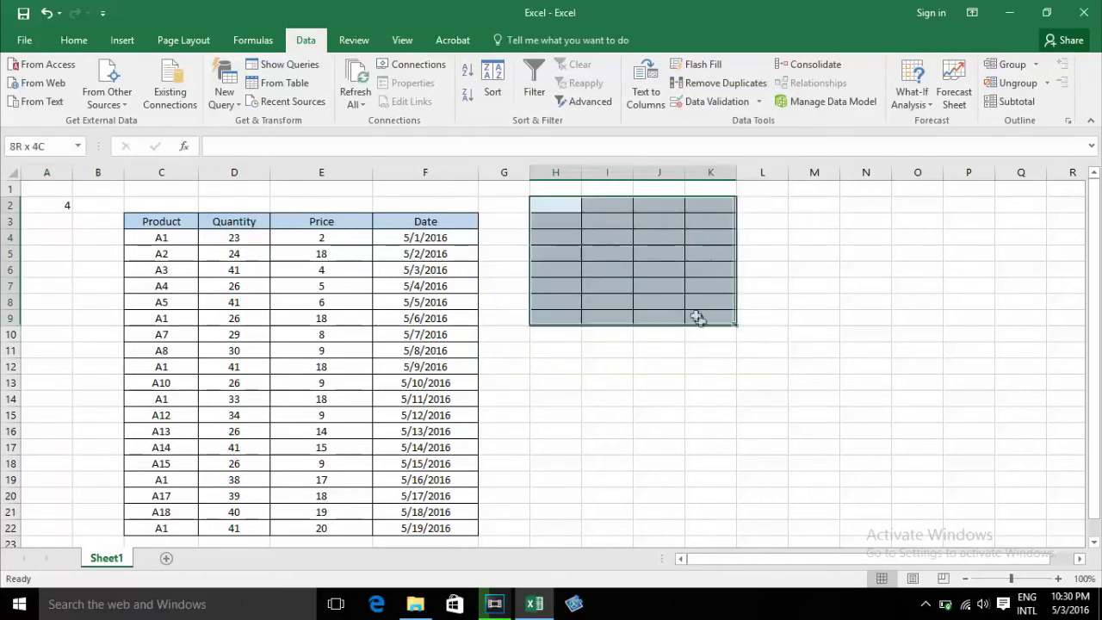
click(715, 102)
drag(562, 99, 810, 46)
click(855, 160)
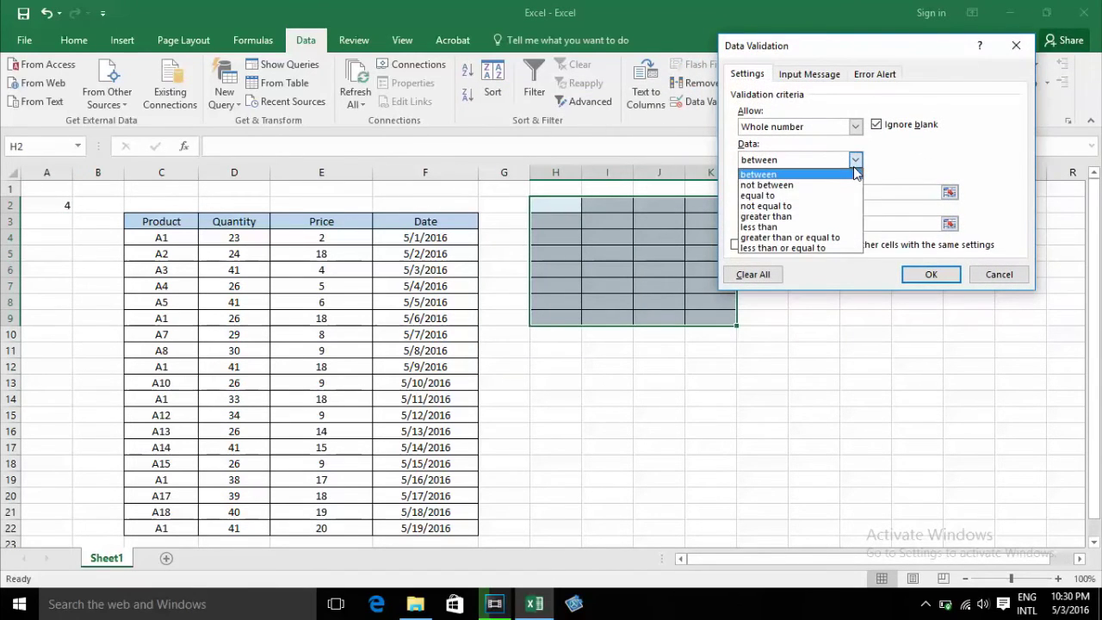
click(766, 185)
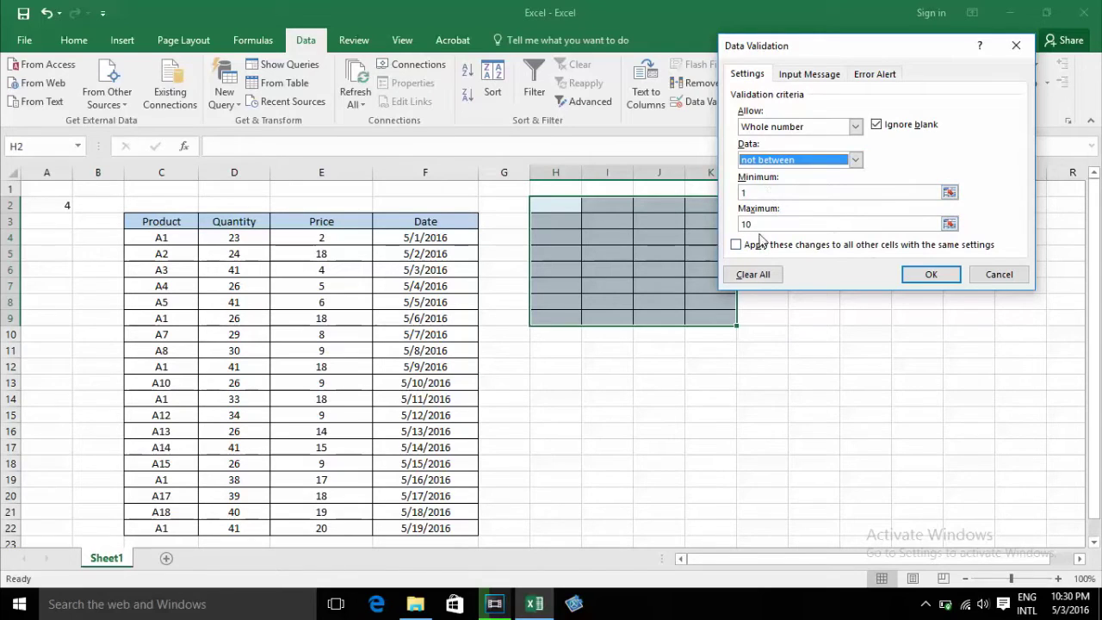
click(930, 275)
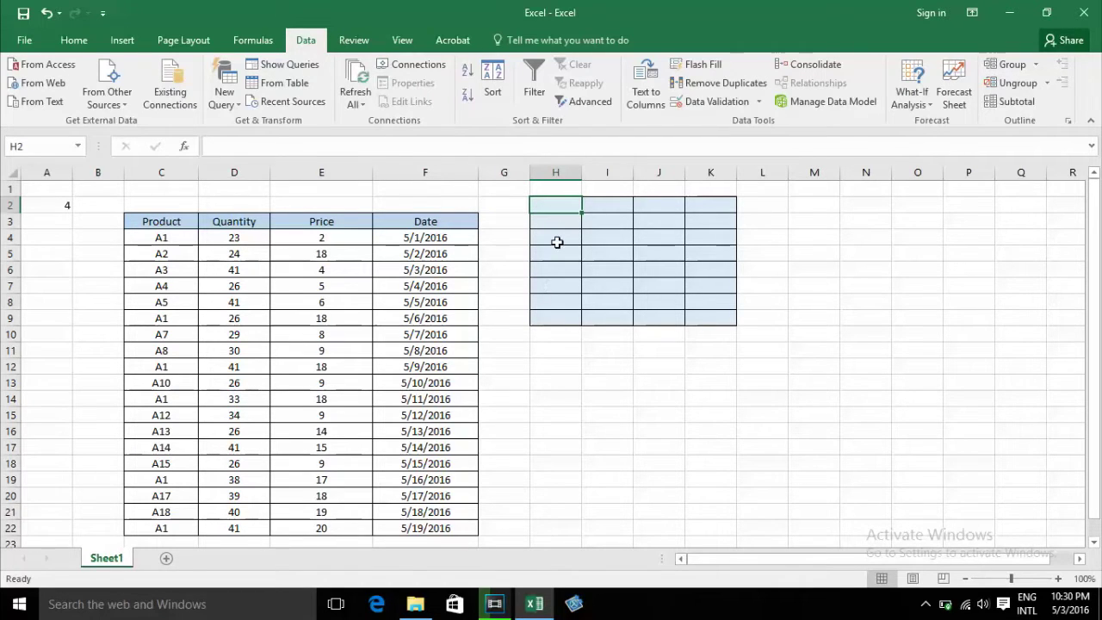
Try to enter 1 and A in cell H2, cancelling each entry.
text(1)
key(Return)
click(551, 349)
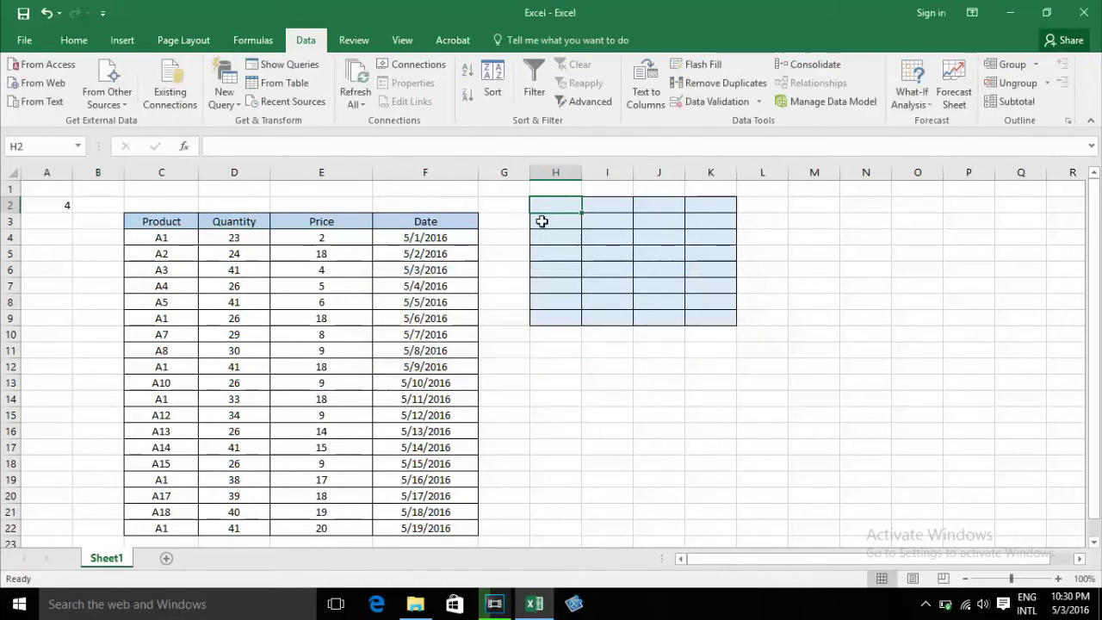
text(a)
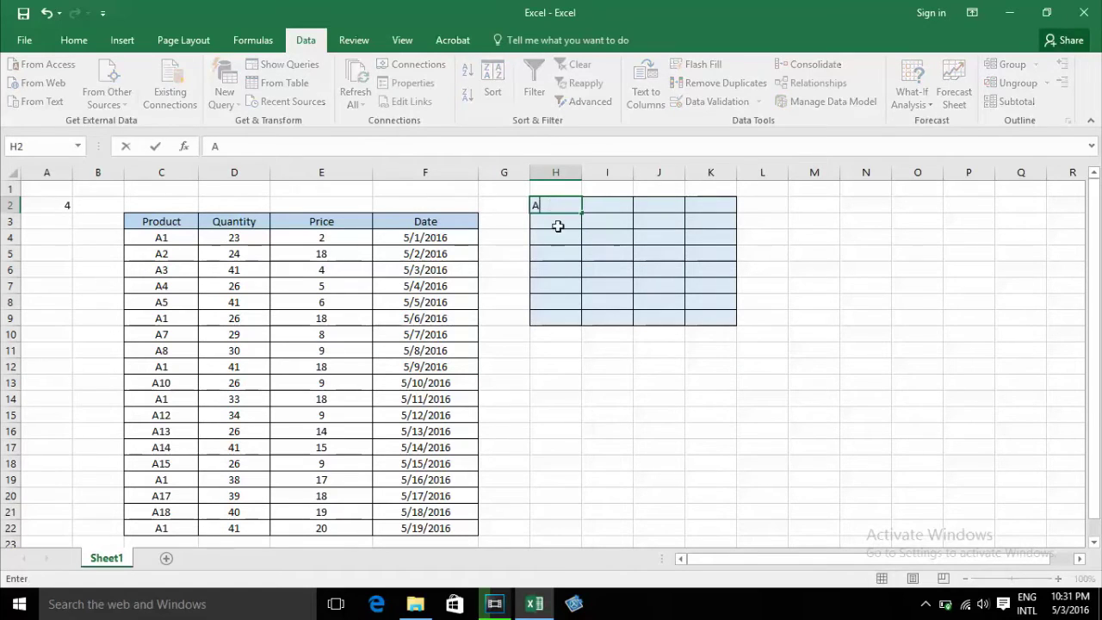
key(Return)
click(555, 345)
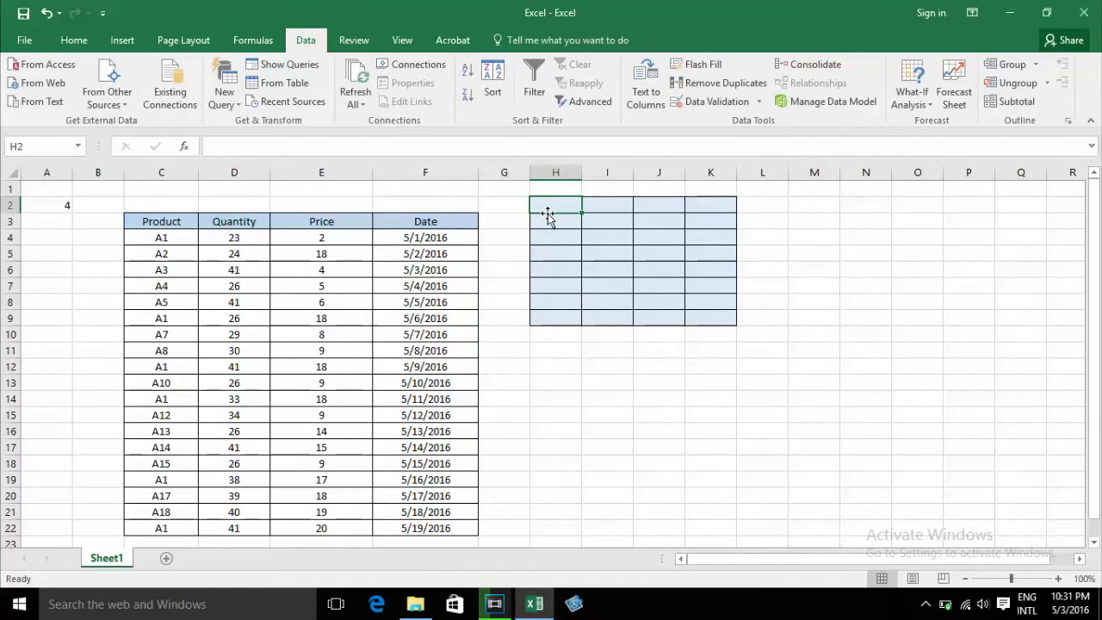
Enter 11 in cell H2 and 12 in cell H3 to test the not-between rule.
text(11)
key(Return)
key(Return)
click(559, 224)
text(12)
key(Return)
Try to enter 10 in cell H4 and cancel the entry.
text(10)
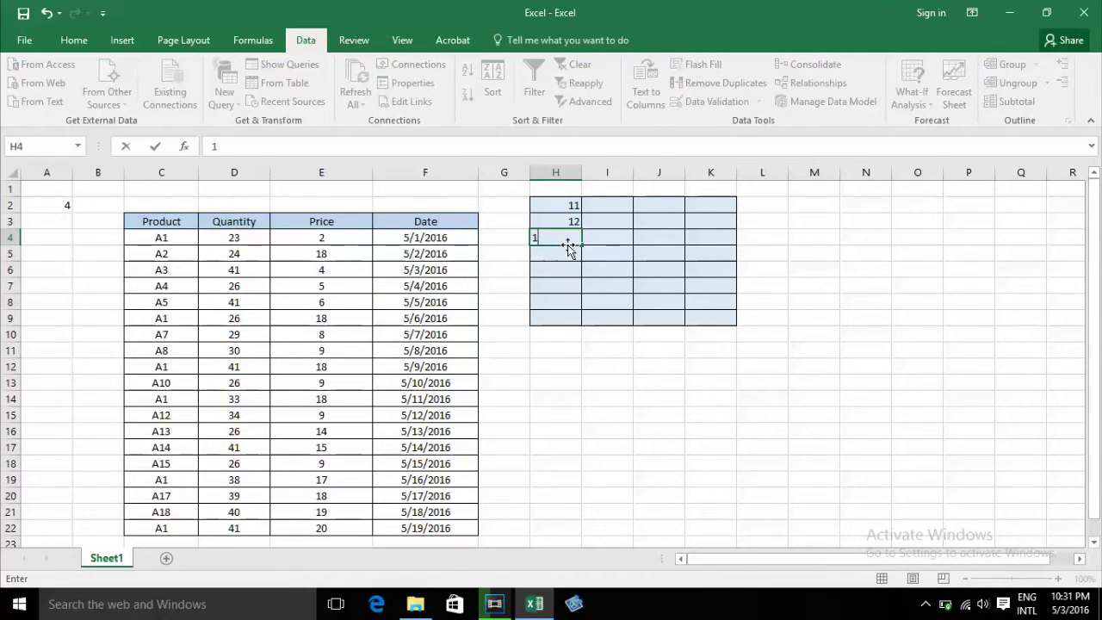
key(Return)
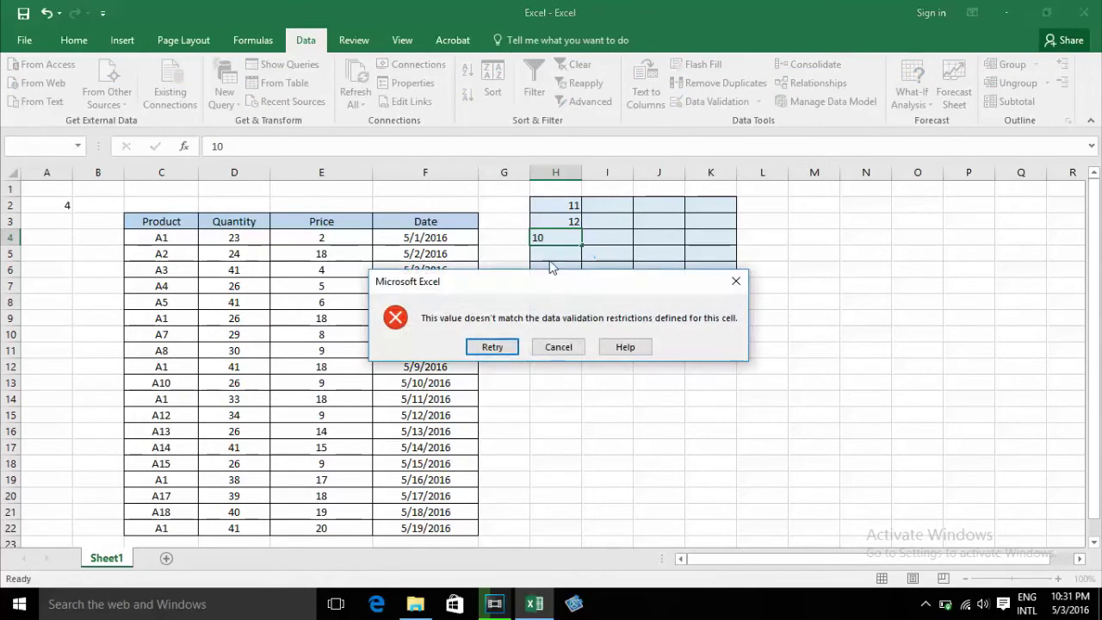
click(559, 348)
Clear the entries in H2:K9 and change its whole-number validation rule to greater than or equal to 5.
drag(566, 207, 711, 315)
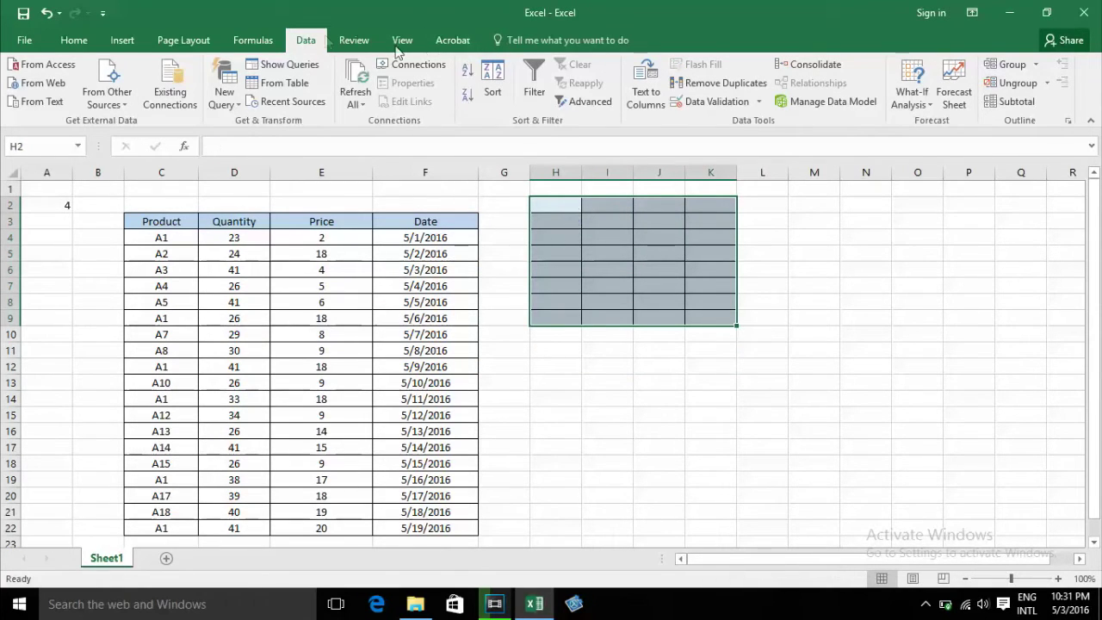
click(708, 102)
click(856, 162)
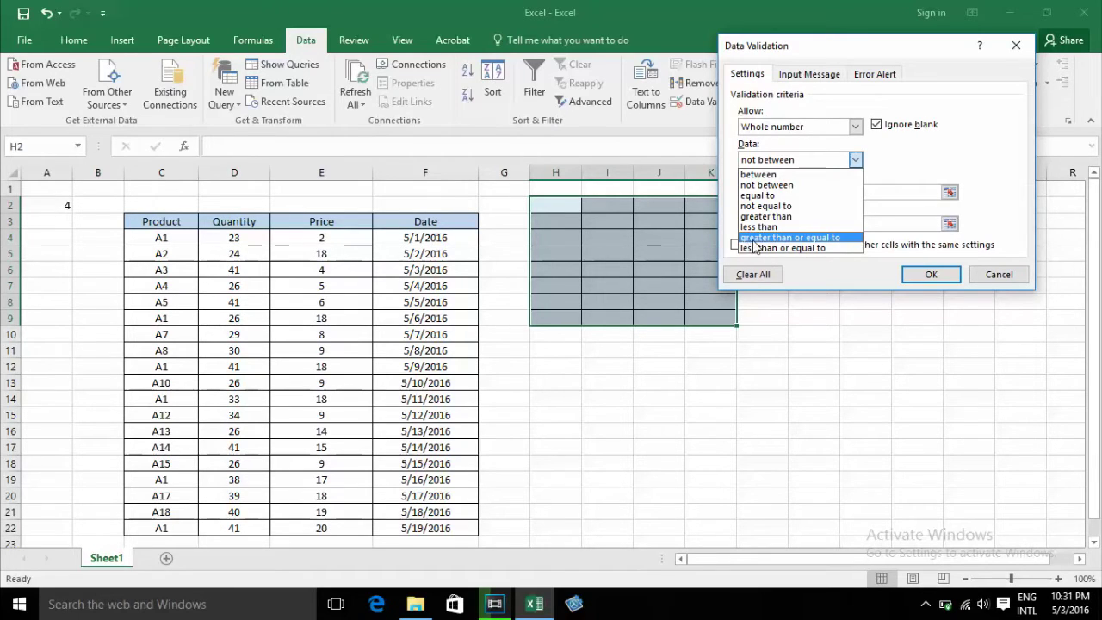
click(814, 238)
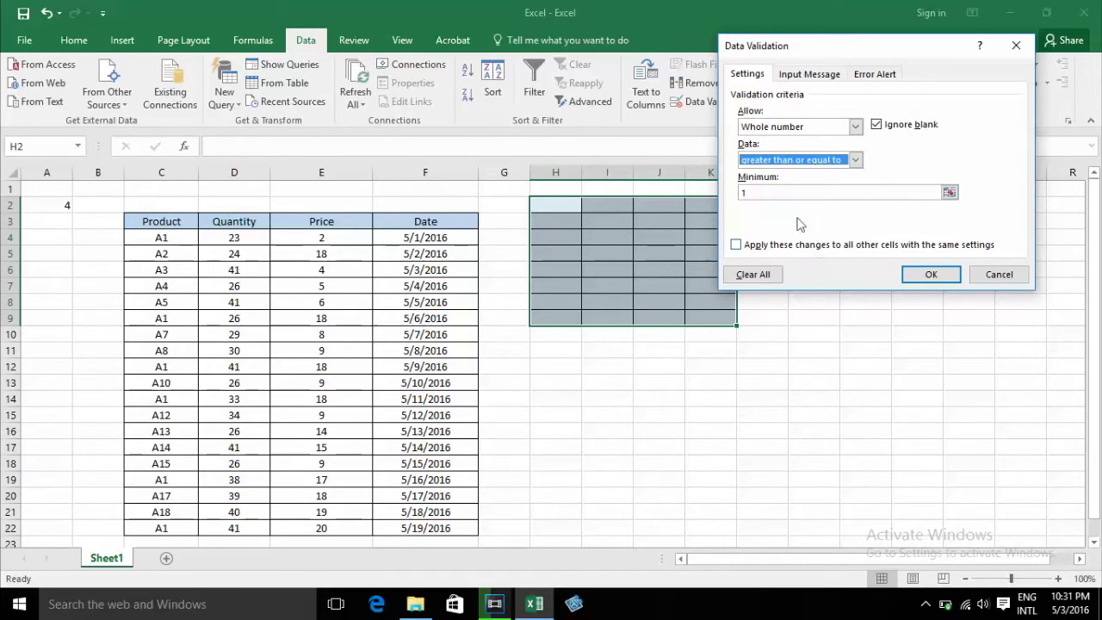
drag(801, 191, 732, 196)
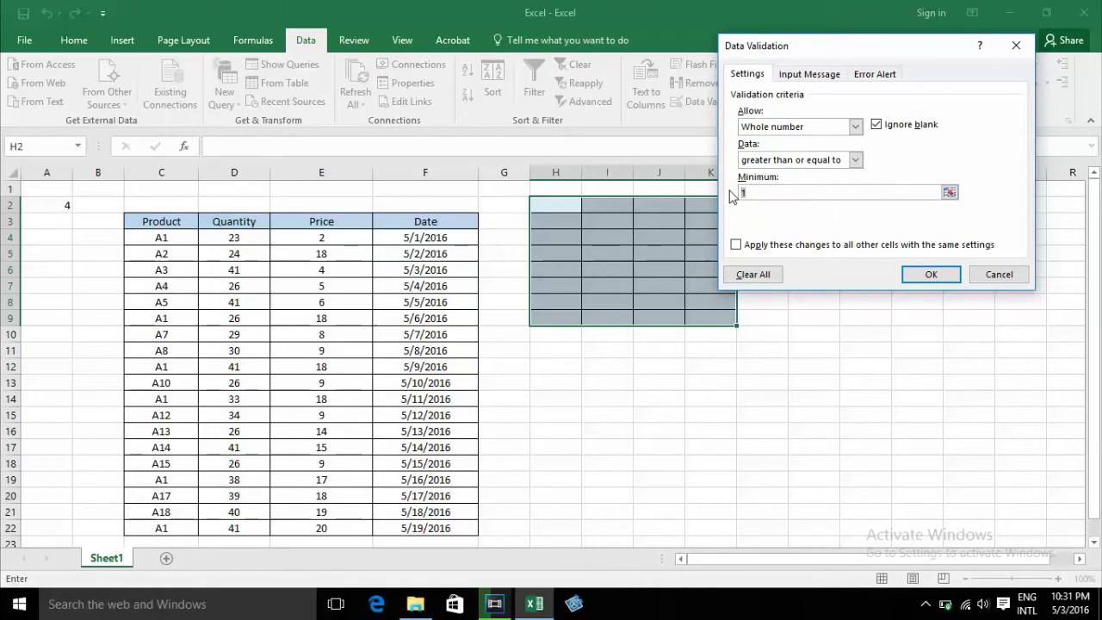
text(5)
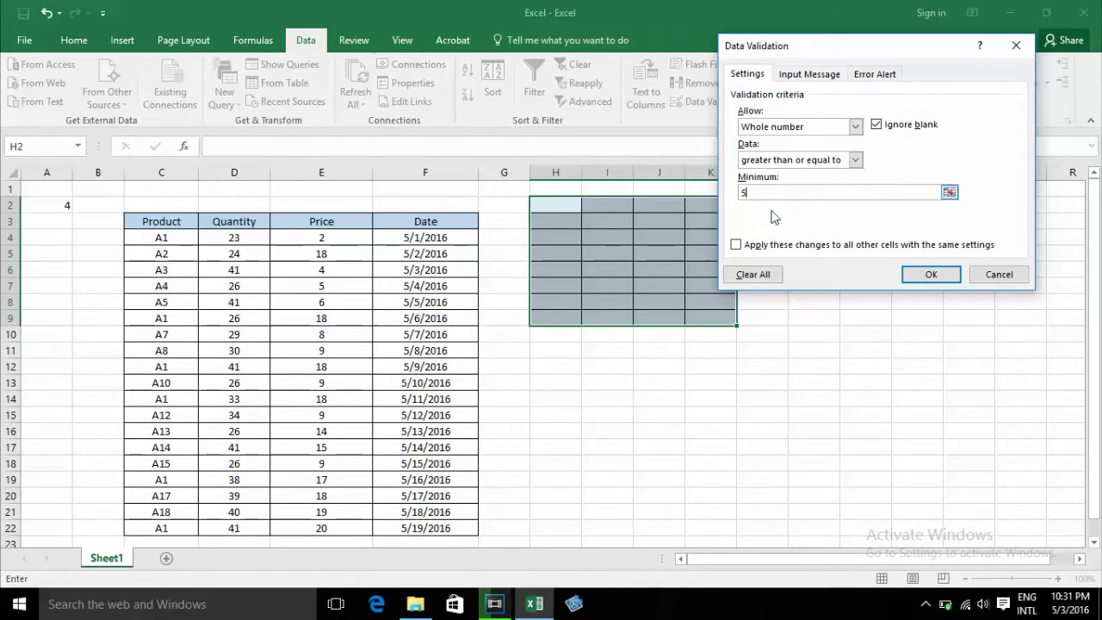
click(922, 281)
Enter 5, 6 and 7 in cells H2 to H4 and 100000 in cell I5.
text(5)
key(Return)
text(6)
key(Return)
text(7)
click(589, 255)
text(100000)
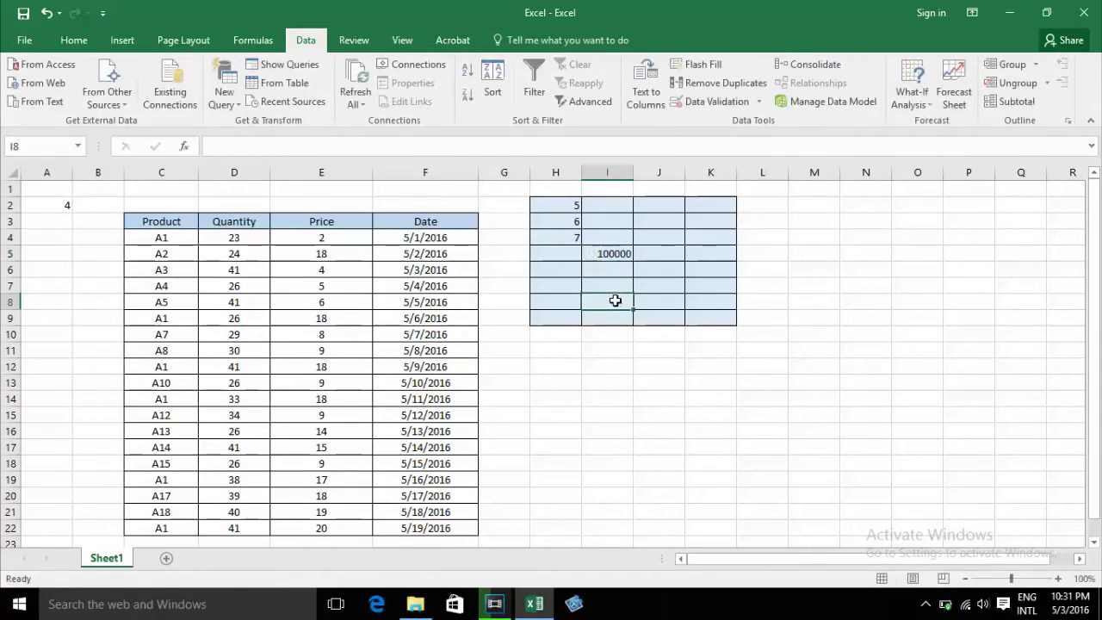
key(Return)
click(612, 298)
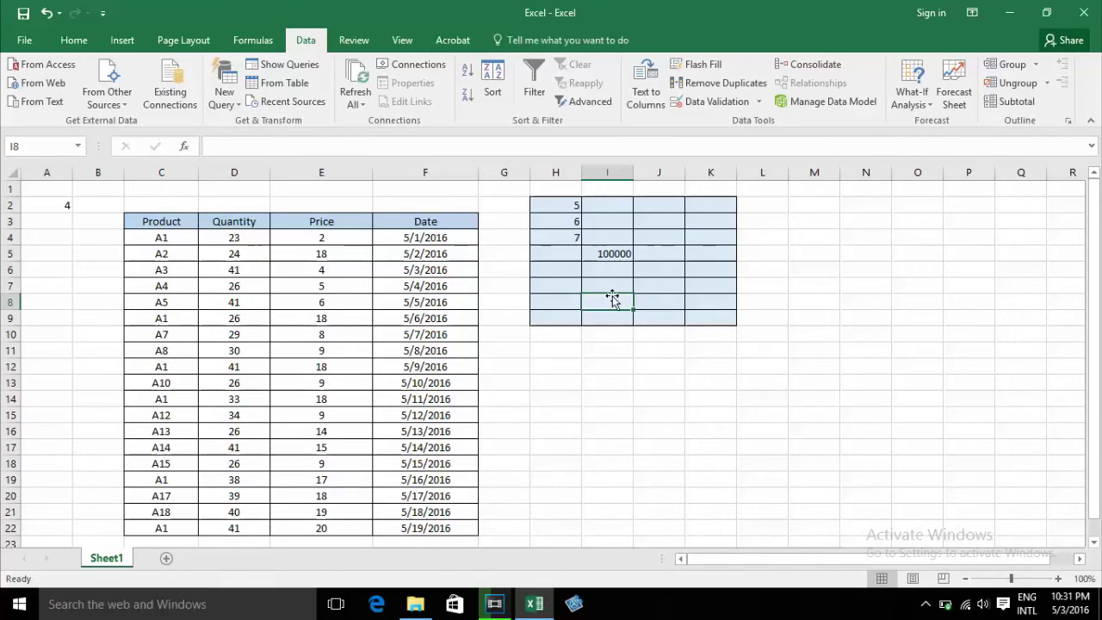
Try to enter 4 in cell J2 and cancel the entry.
click(643, 206)
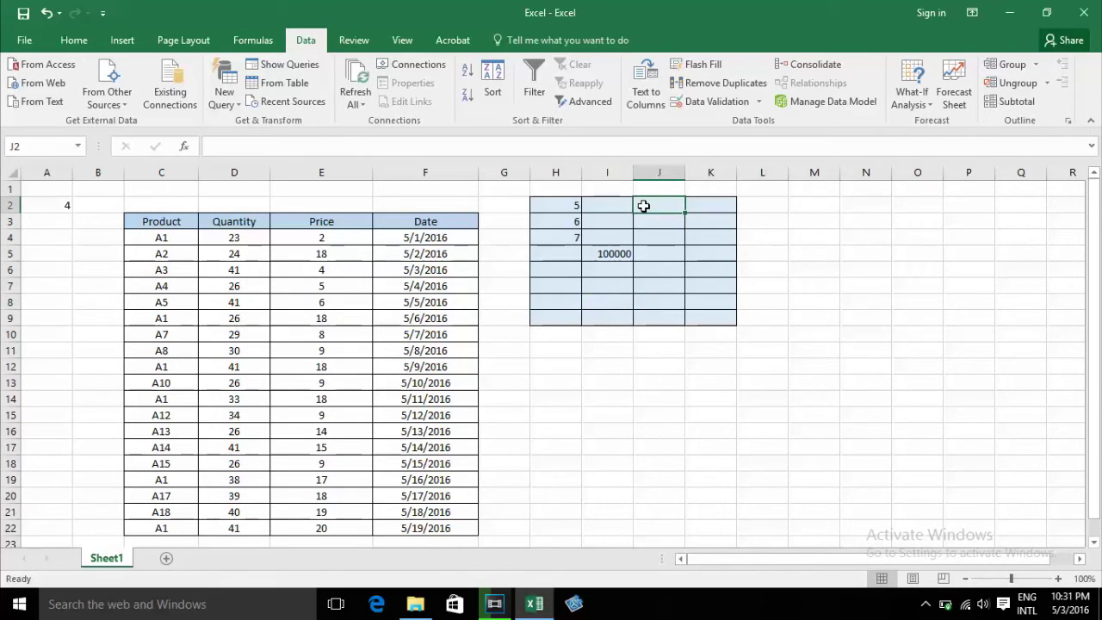
text(4)
key(Return)
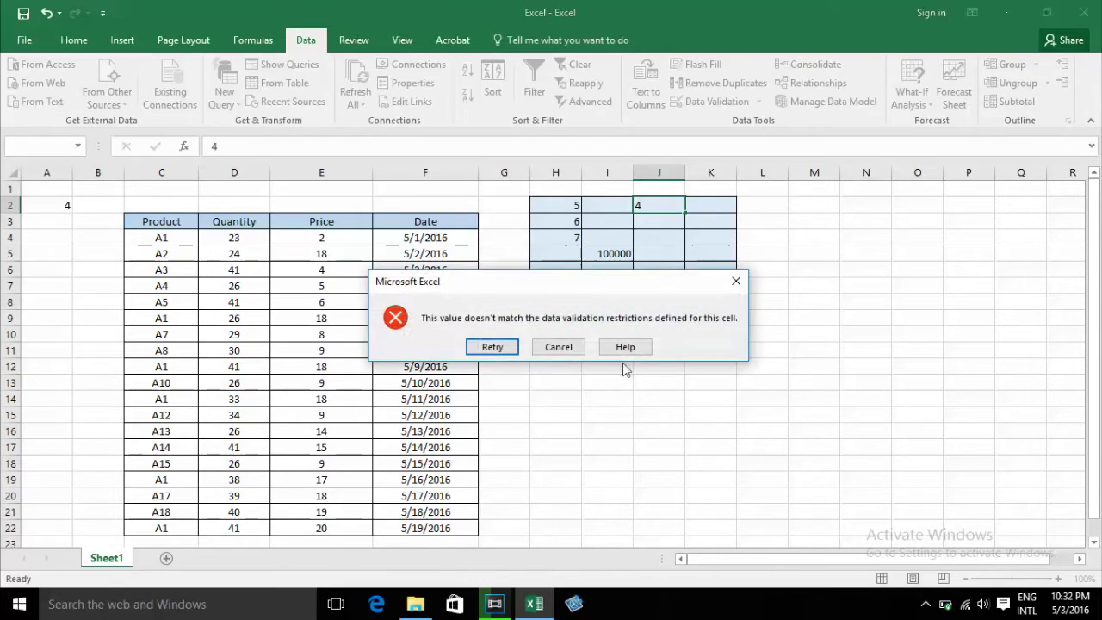
click(558, 345)
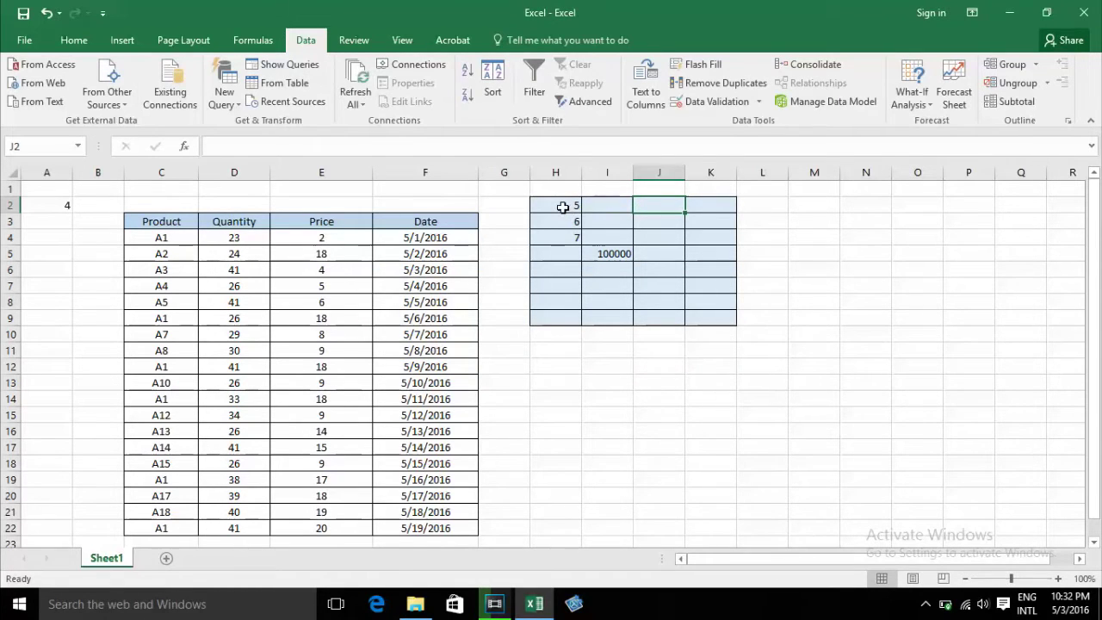
Change the validation rule of cells H2:K9 to allow decimals with the between condition.
drag(562, 207, 716, 314)
click(712, 102)
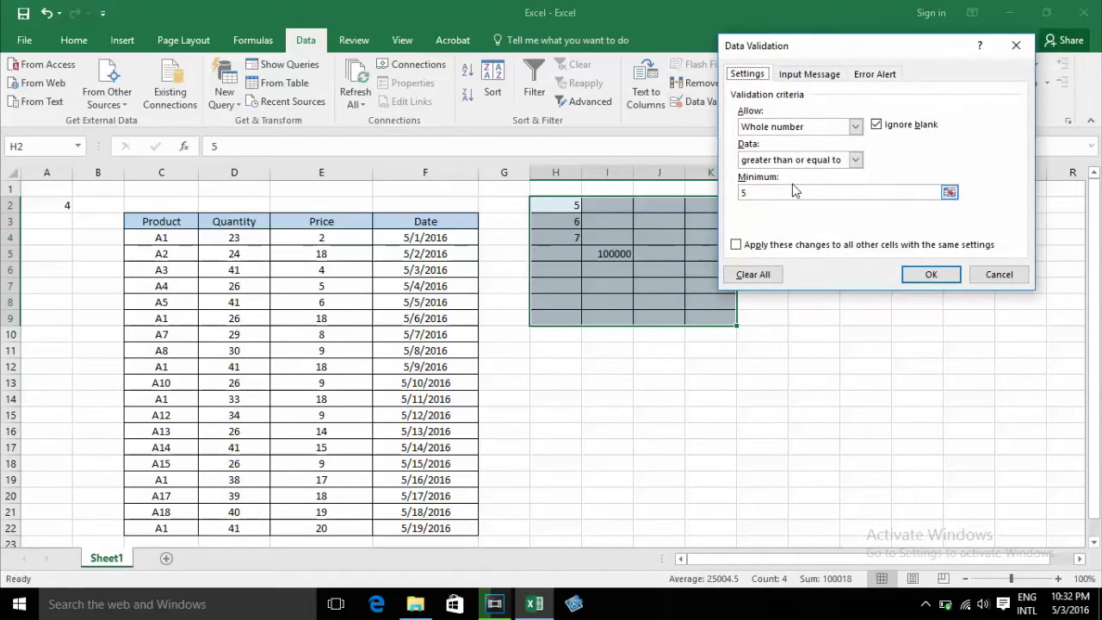
click(854, 126)
click(892, 171)
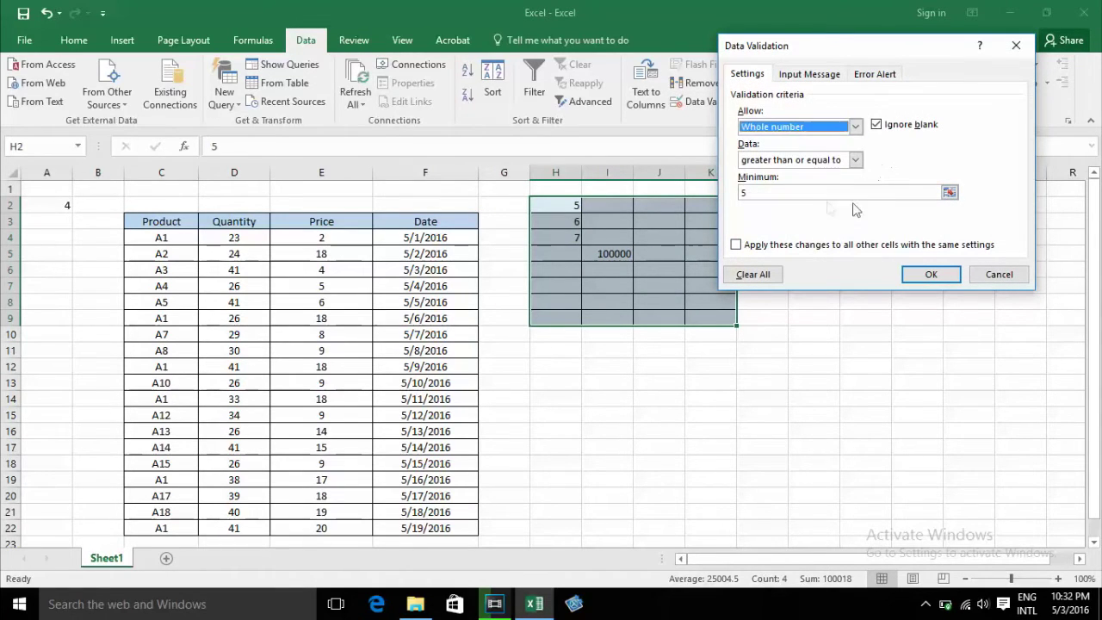
drag(854, 50, 836, 31)
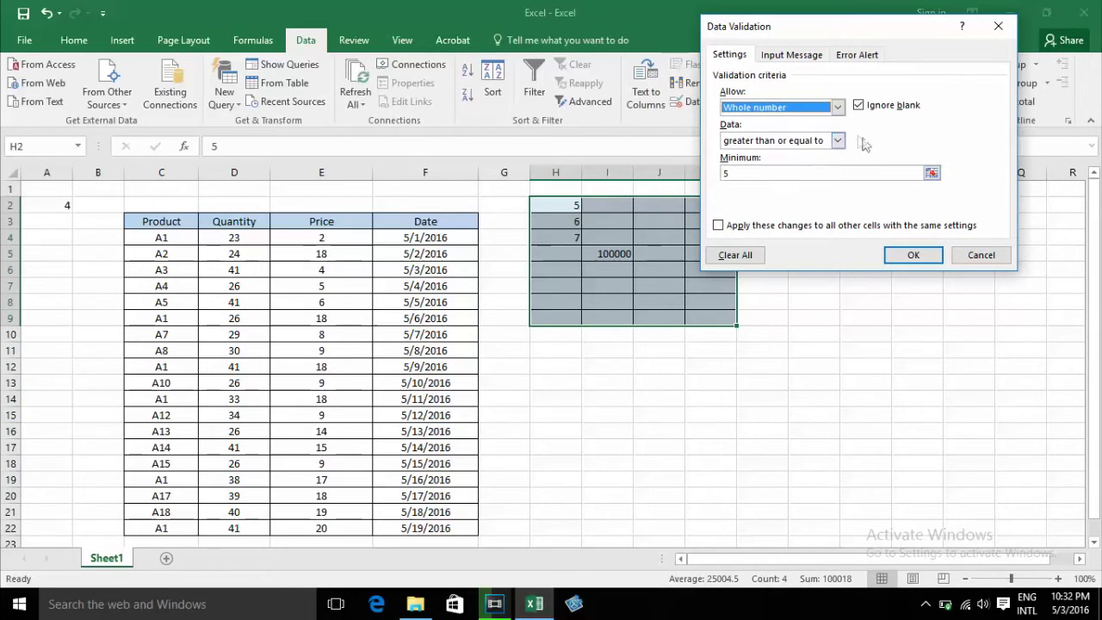
click(836, 107)
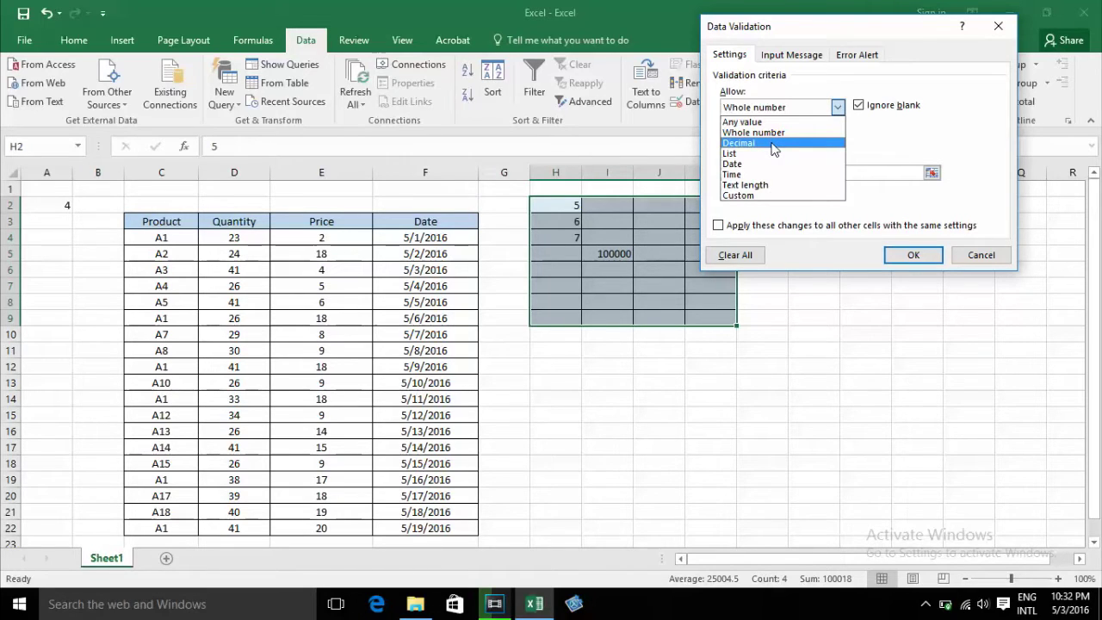
click(772, 144)
click(837, 140)
click(788, 155)
Set the decimal rule's minimum to 1 and maximum to 5, and apply it.
click(766, 173)
text(5)
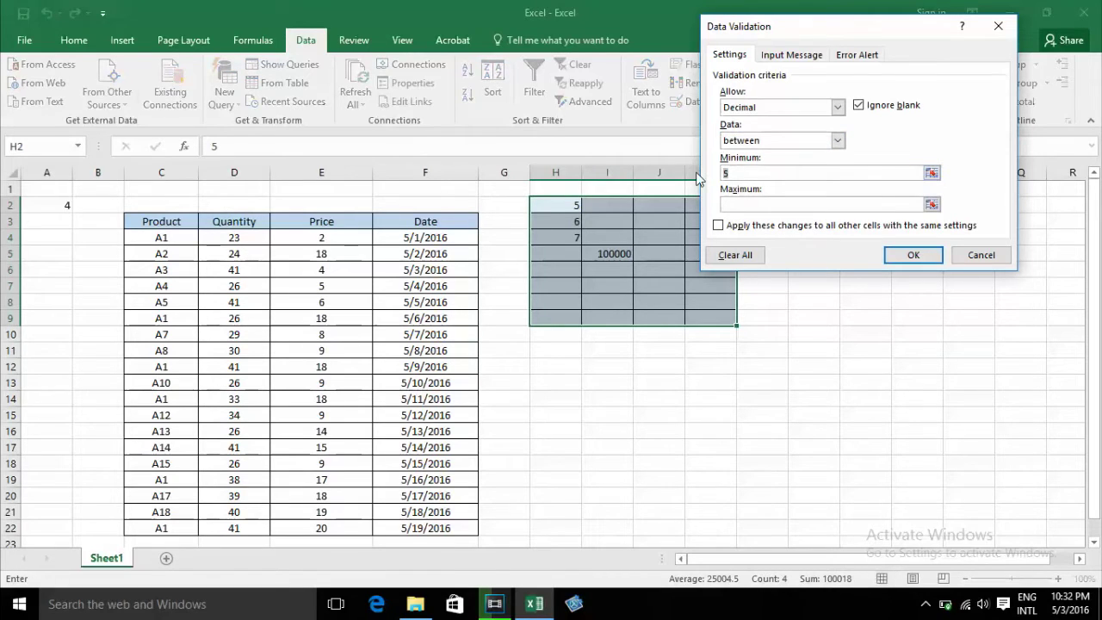
click(748, 205)
text(5)
click(911, 255)
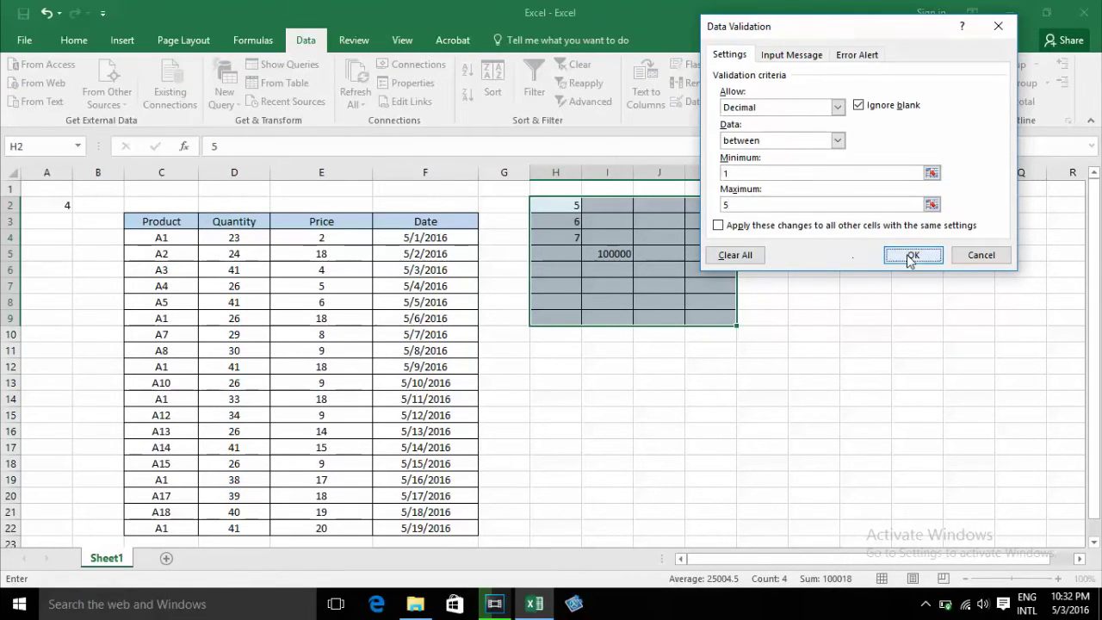
Clear the existing entries in cell I5 and cells H2 to H4.
click(607, 254)
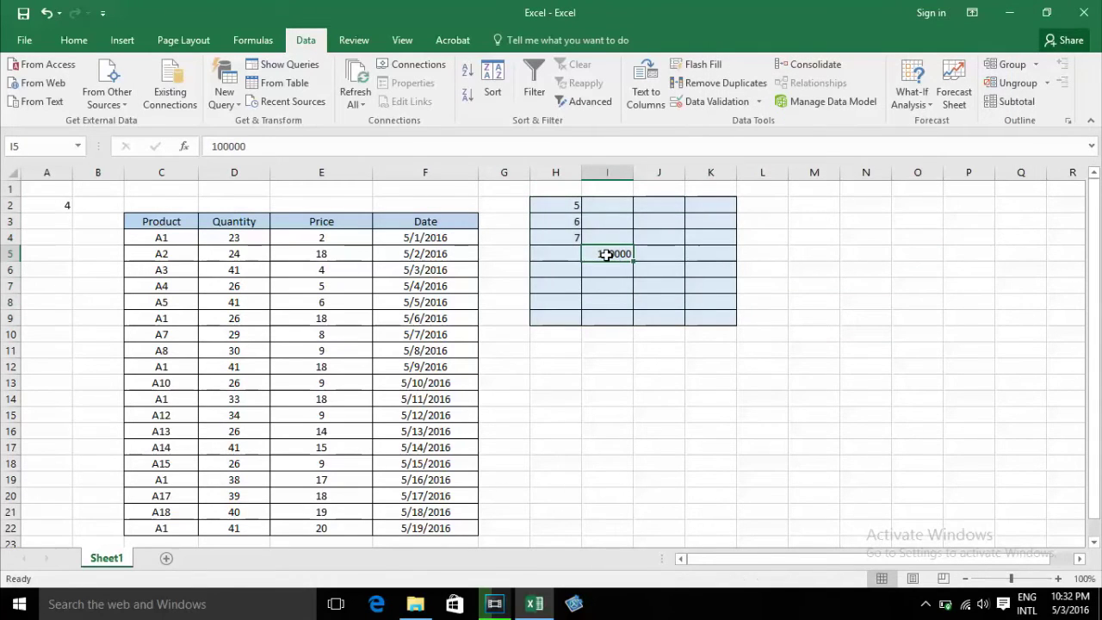
drag(571, 205, 570, 231)
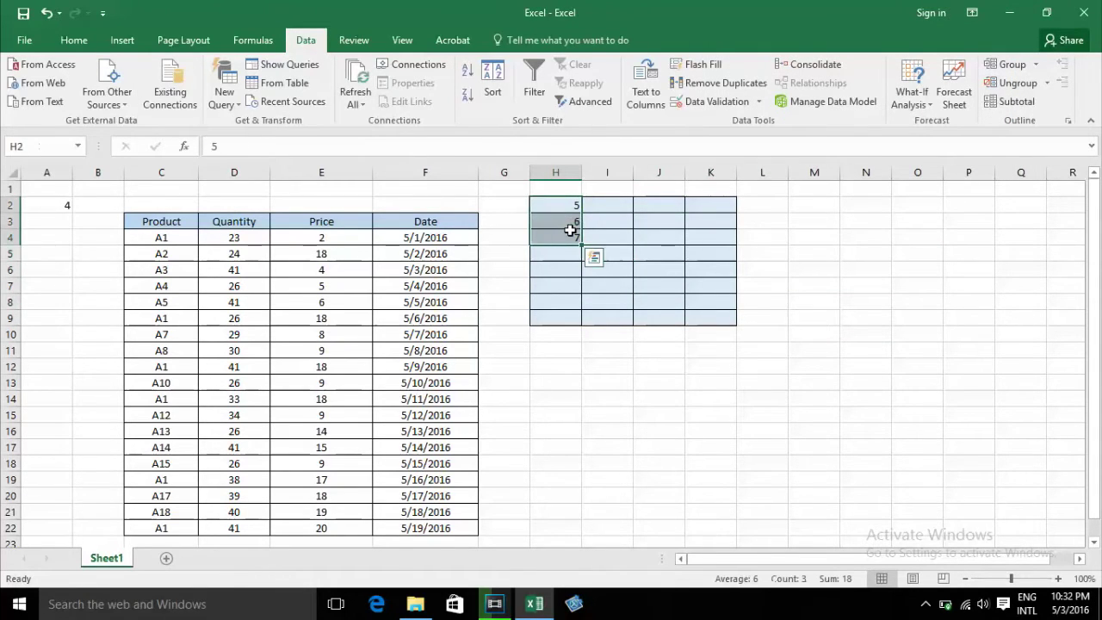
key(Delete)
Enter 1 in cell H2 and 2 in cell H3.
click(559, 209)
text(1)
key(Return)
text(2)
key(Return)
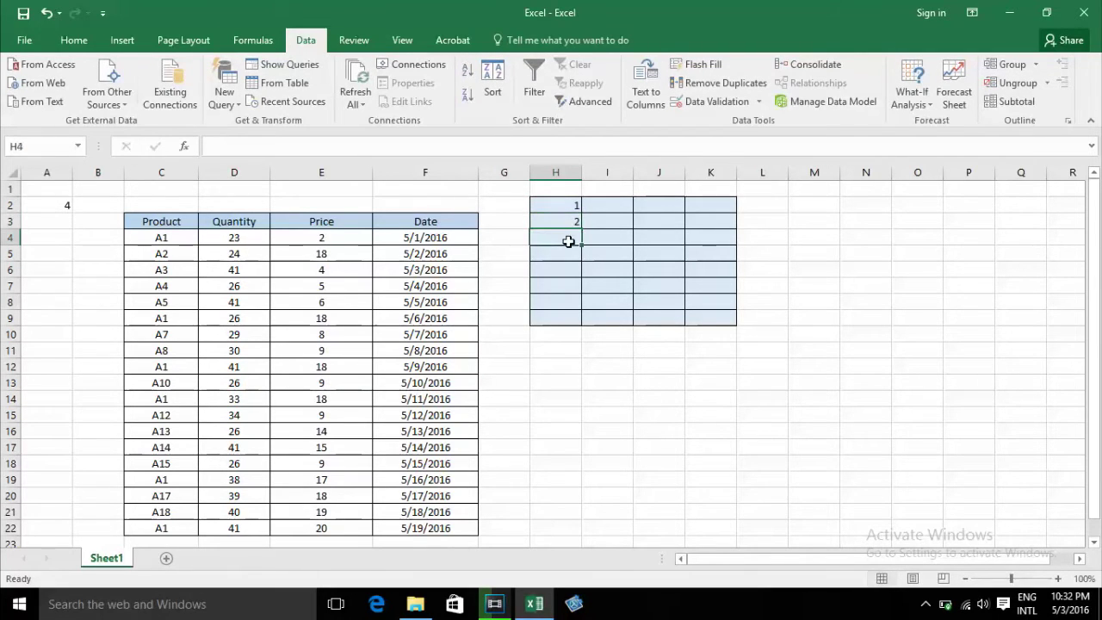
Try to enter 6 in cell H4 and cancel the entry.
text(6)
key(Return)
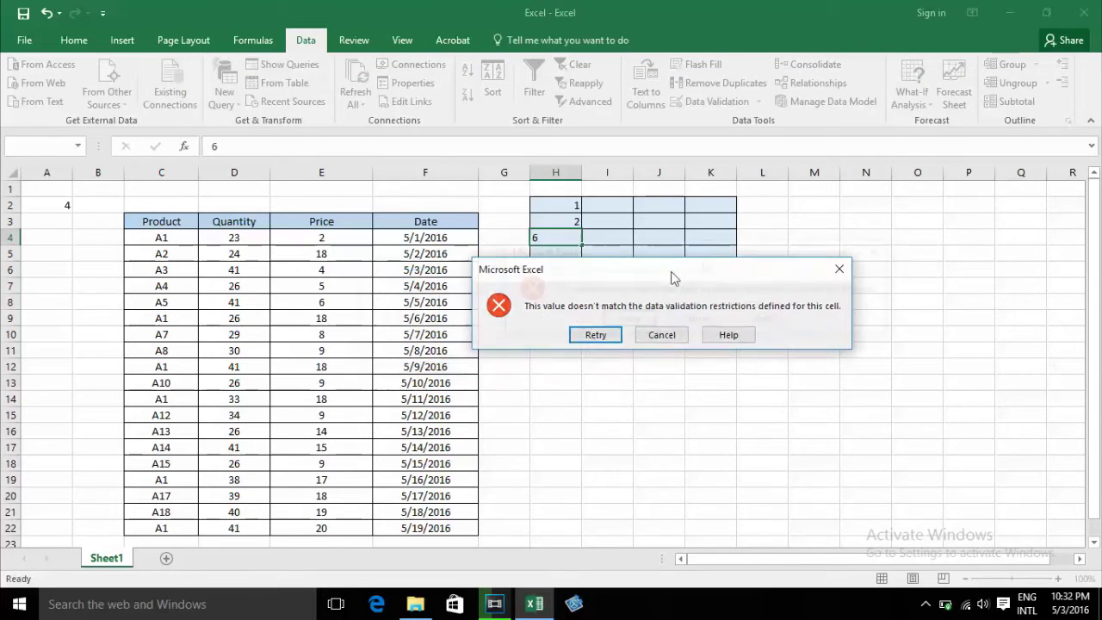
click(641, 335)
Review the available conditions and allowed data types in the validation settings of H2:K9, leaving without changes.
drag(577, 204, 705, 317)
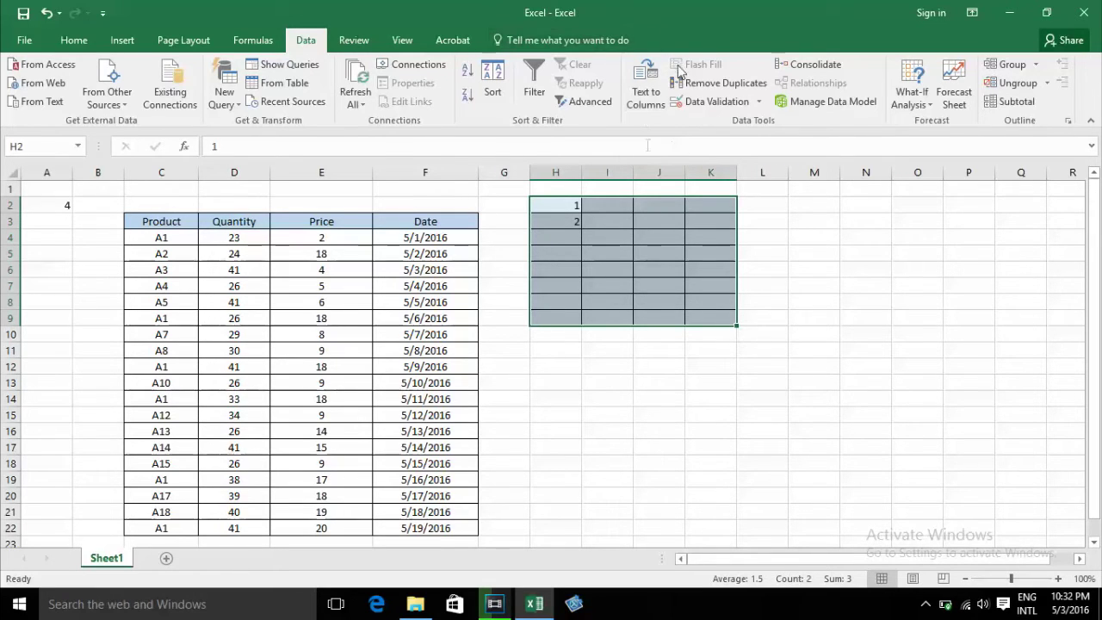
click(702, 101)
drag(833, 41, 849, 51)
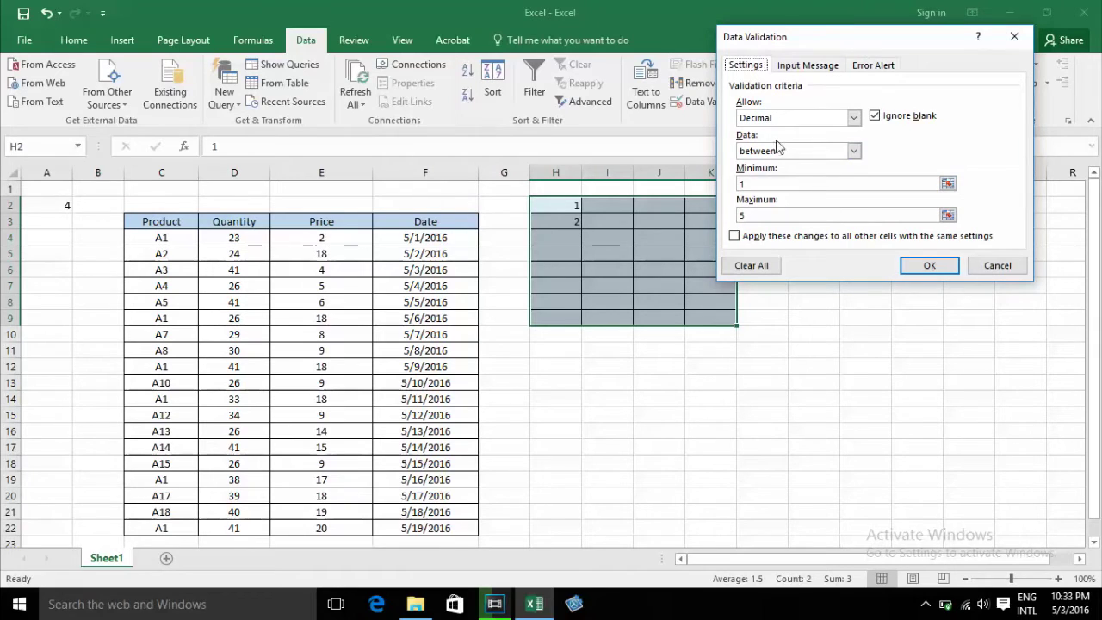
click(855, 152)
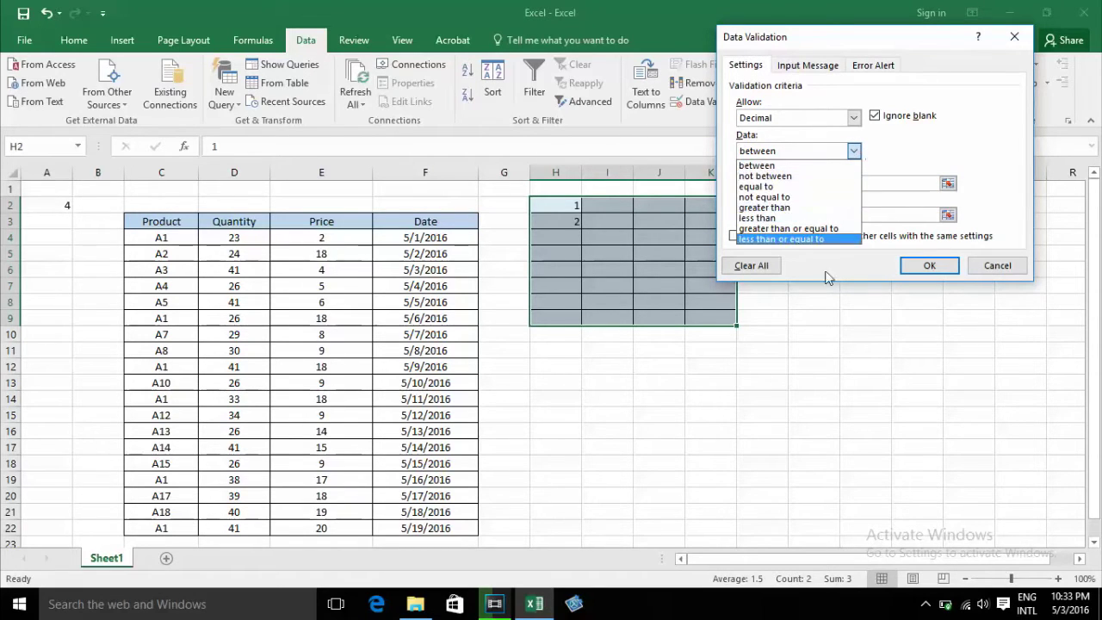
click(895, 160)
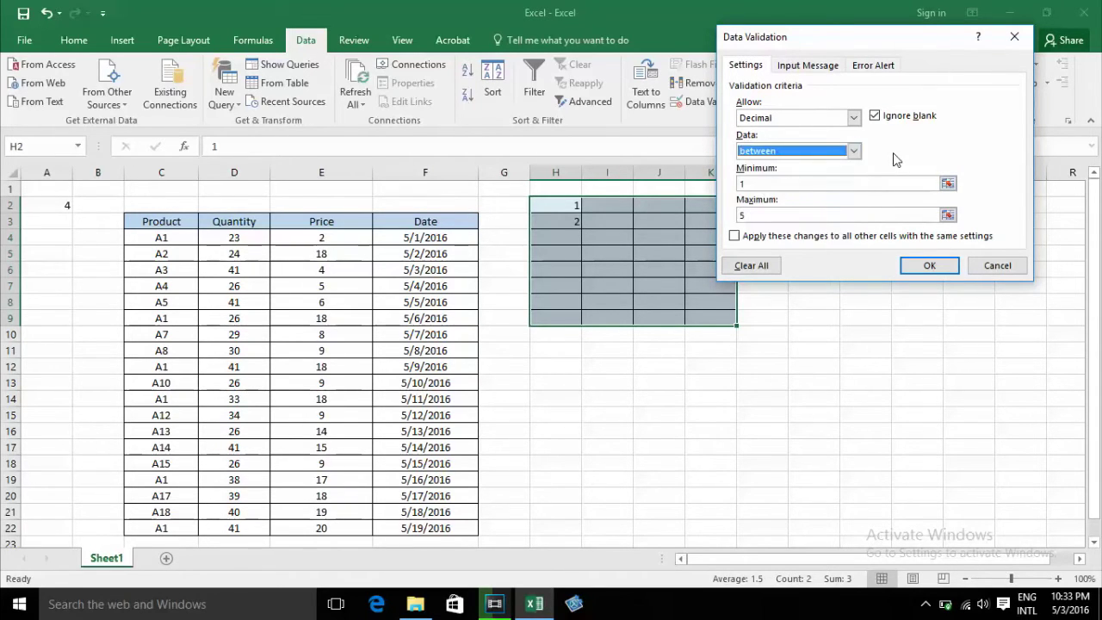
click(853, 117)
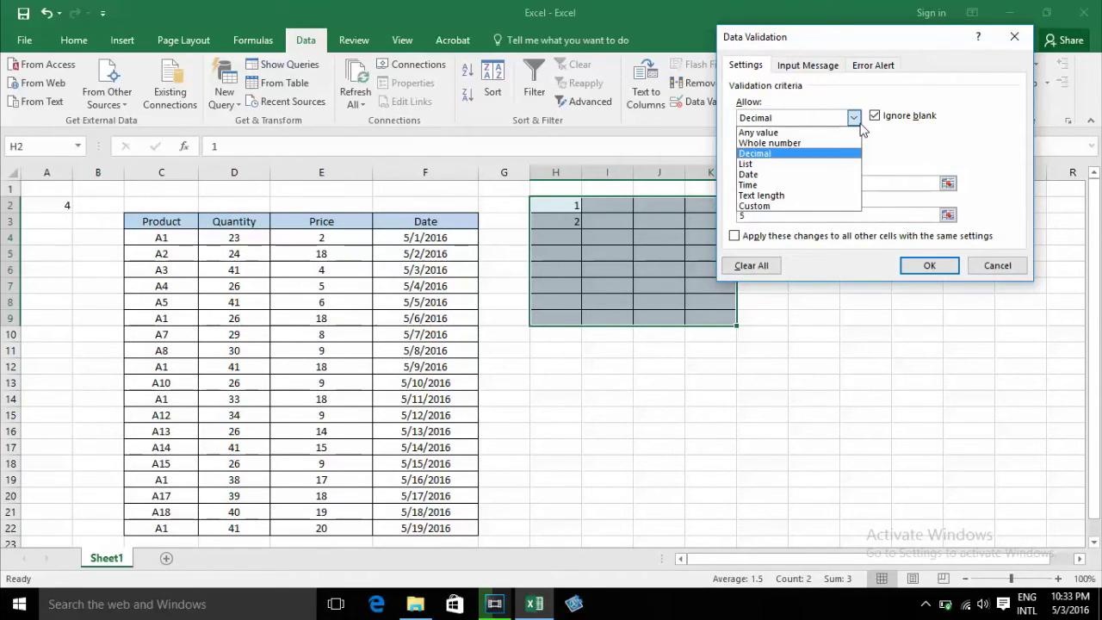
click(920, 135)
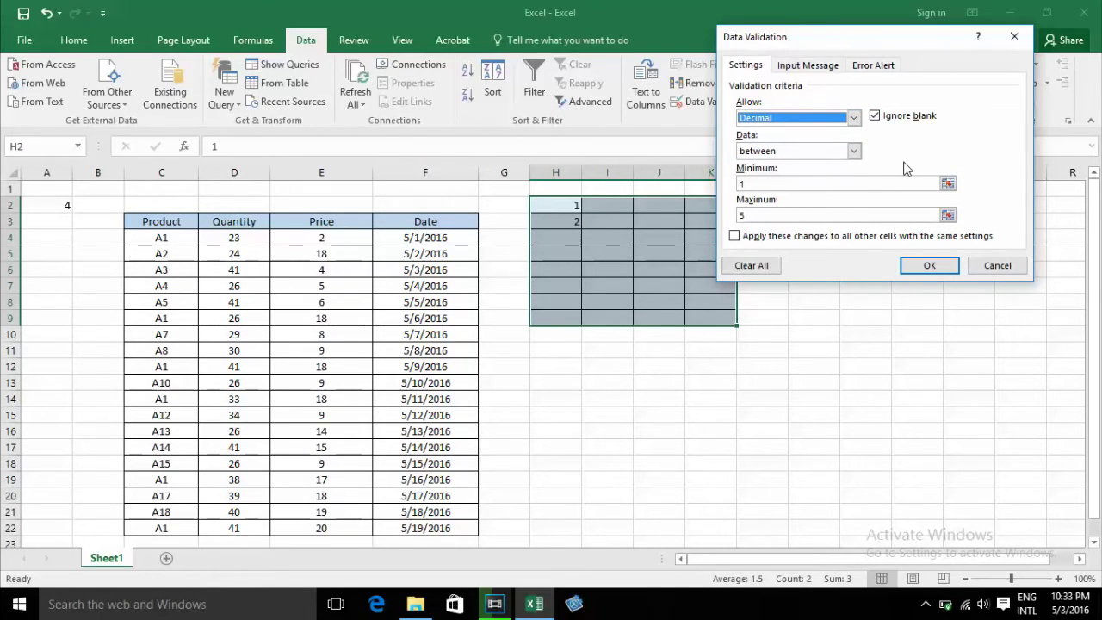
click(997, 266)
Clear cell A2 and change its validation rule to allow dates.
click(62, 207)
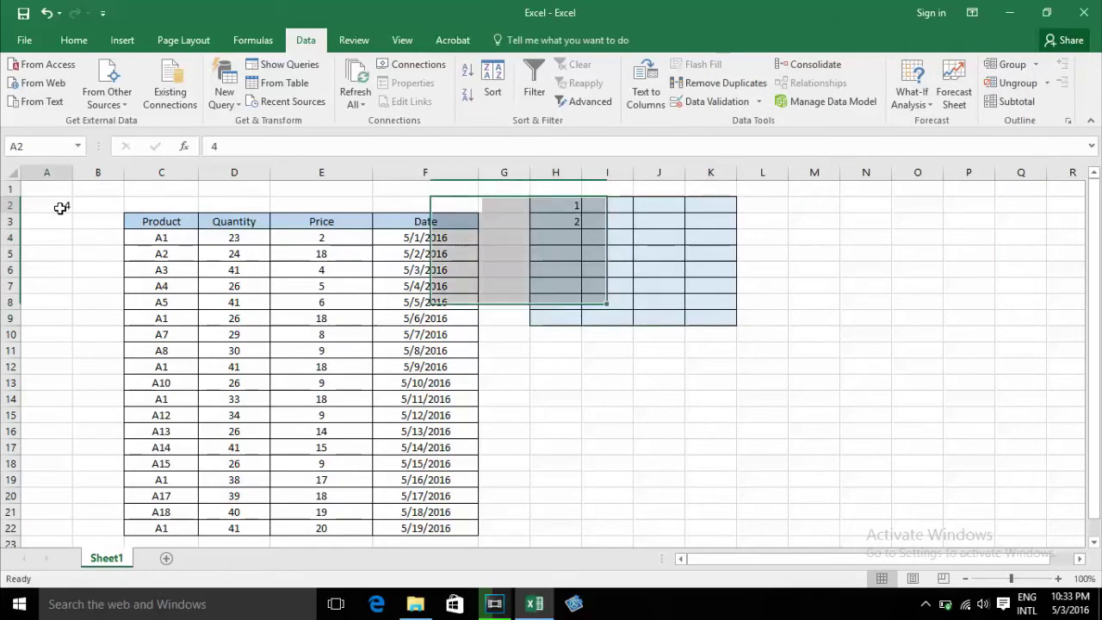
key(Delete)
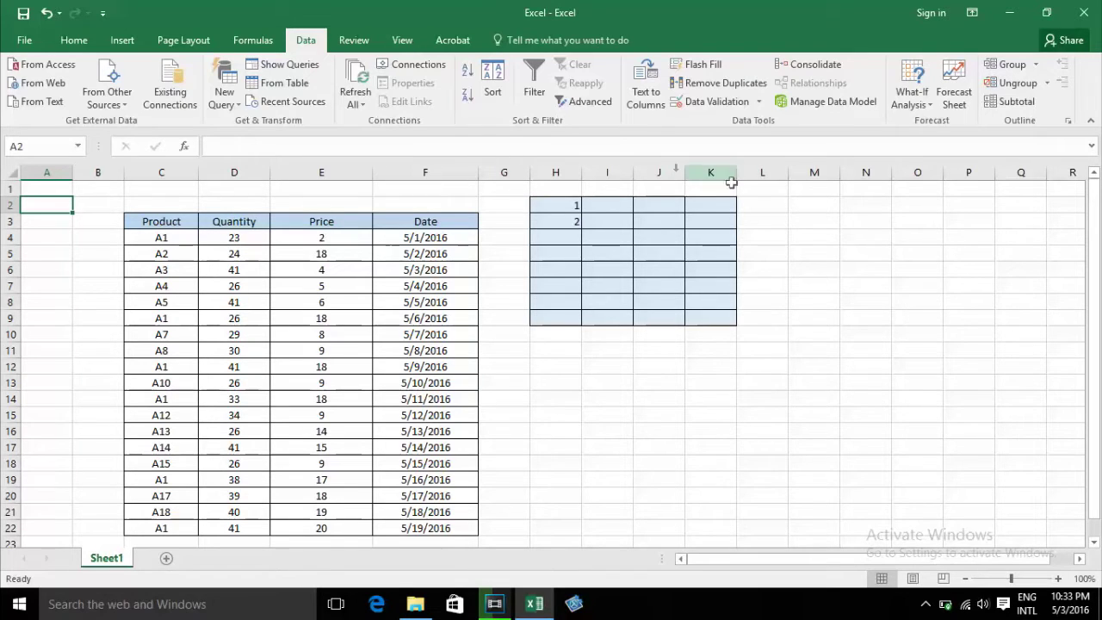
click(697, 102)
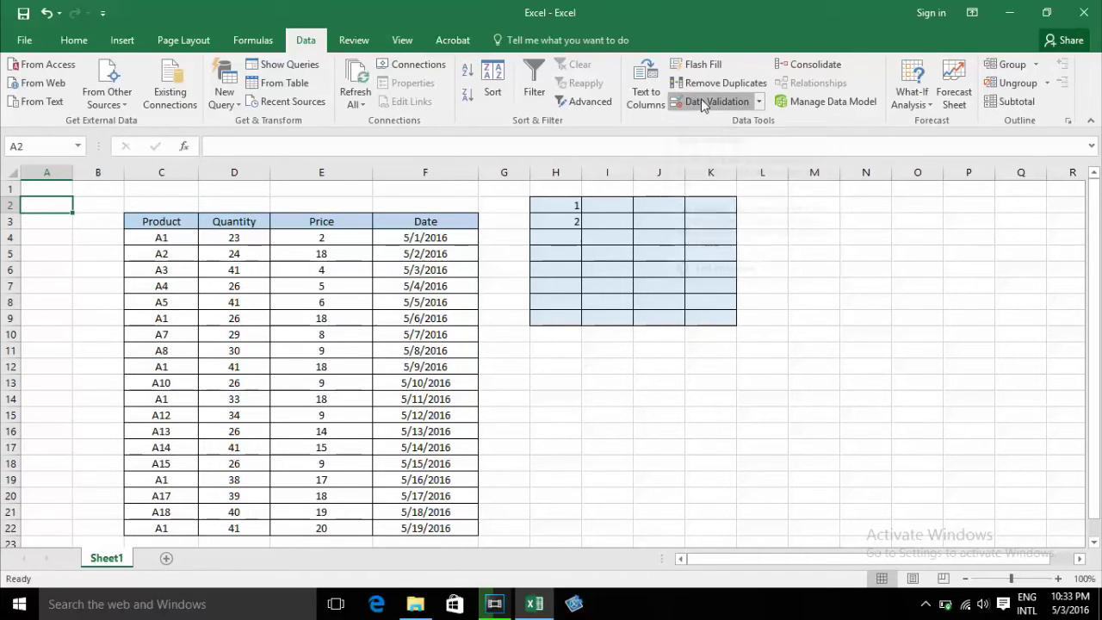
click(853, 118)
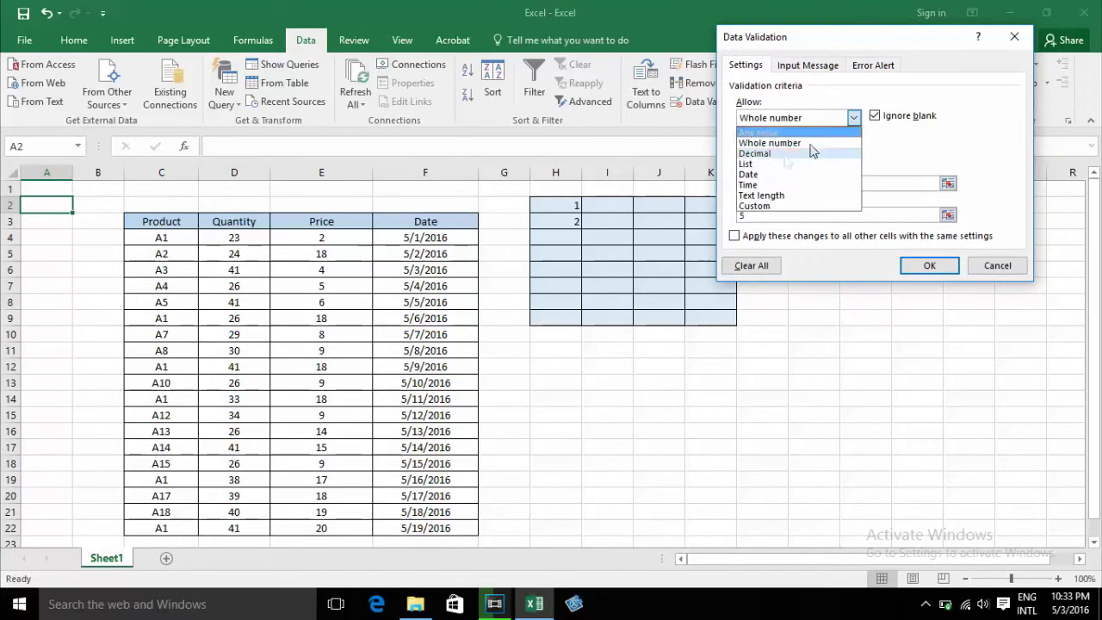
click(780, 173)
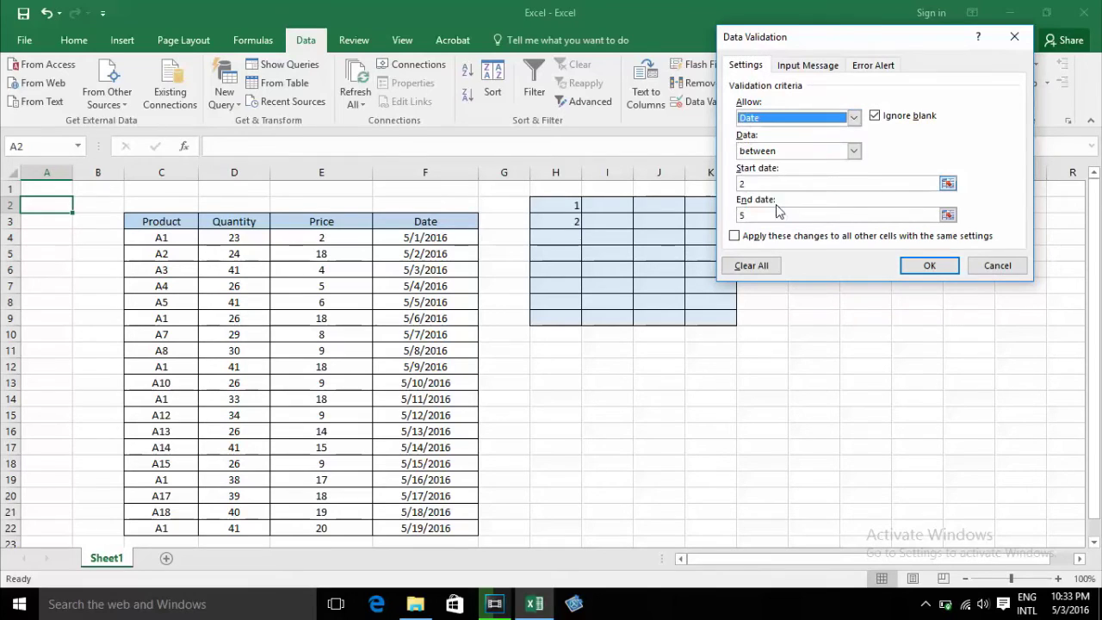
Set the date rule's start date to cell F4 and end date to cell F15, and apply it.
click(947, 184)
click(433, 237)
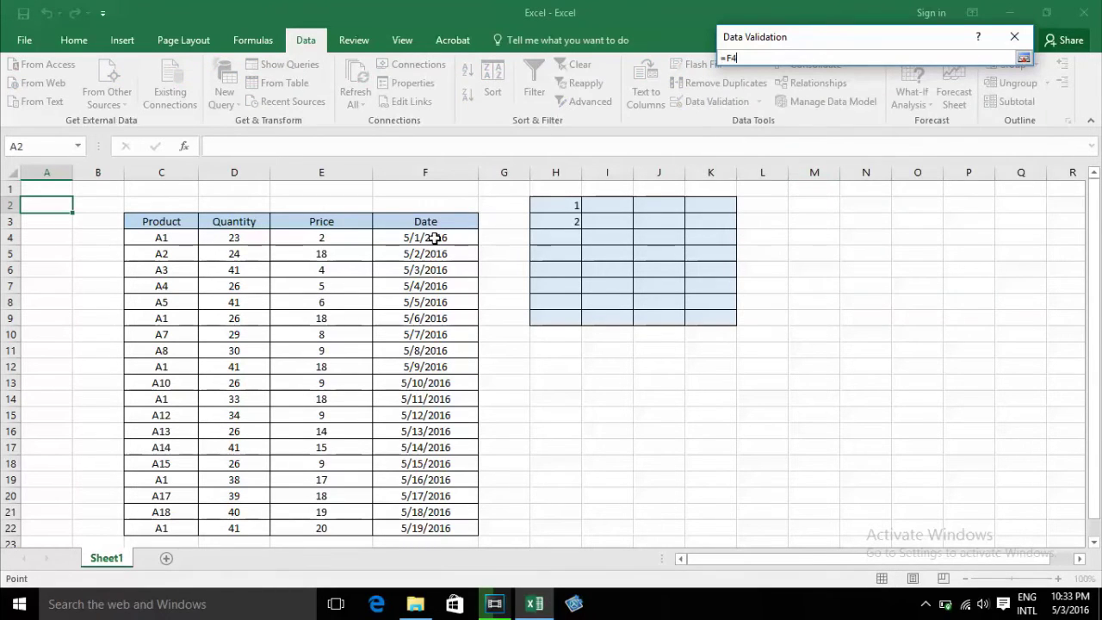
click(1023, 58)
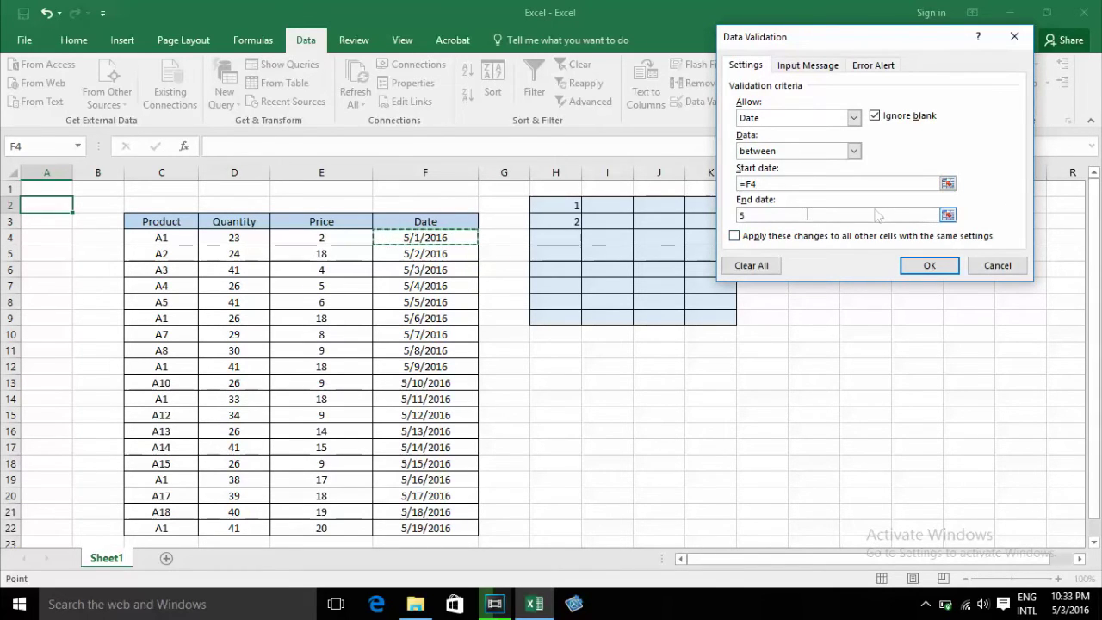
click(947, 215)
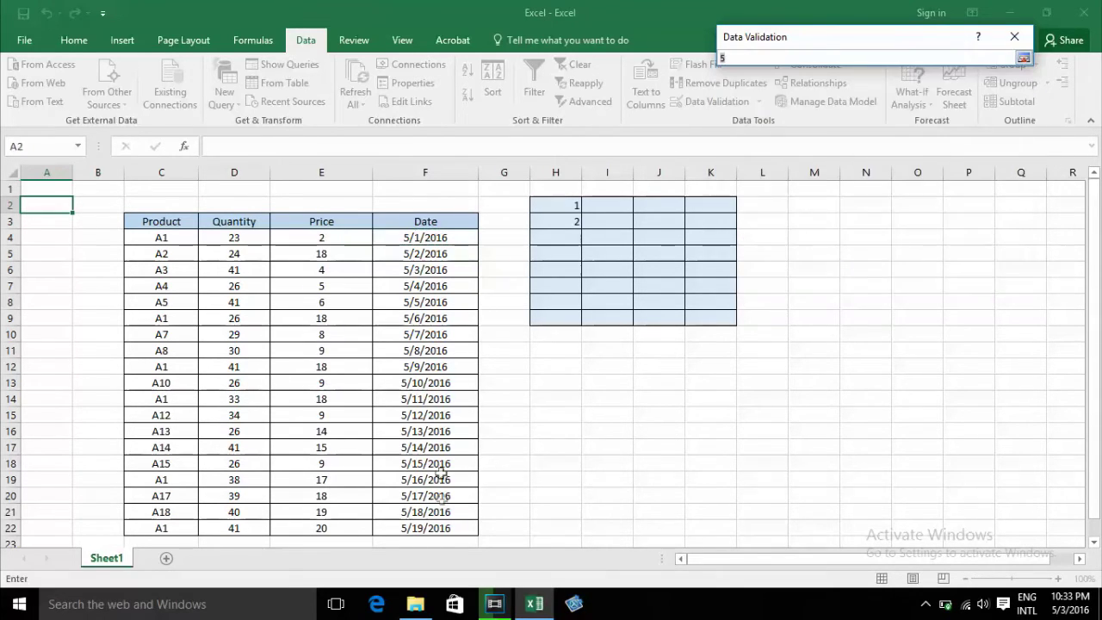
click(425, 417)
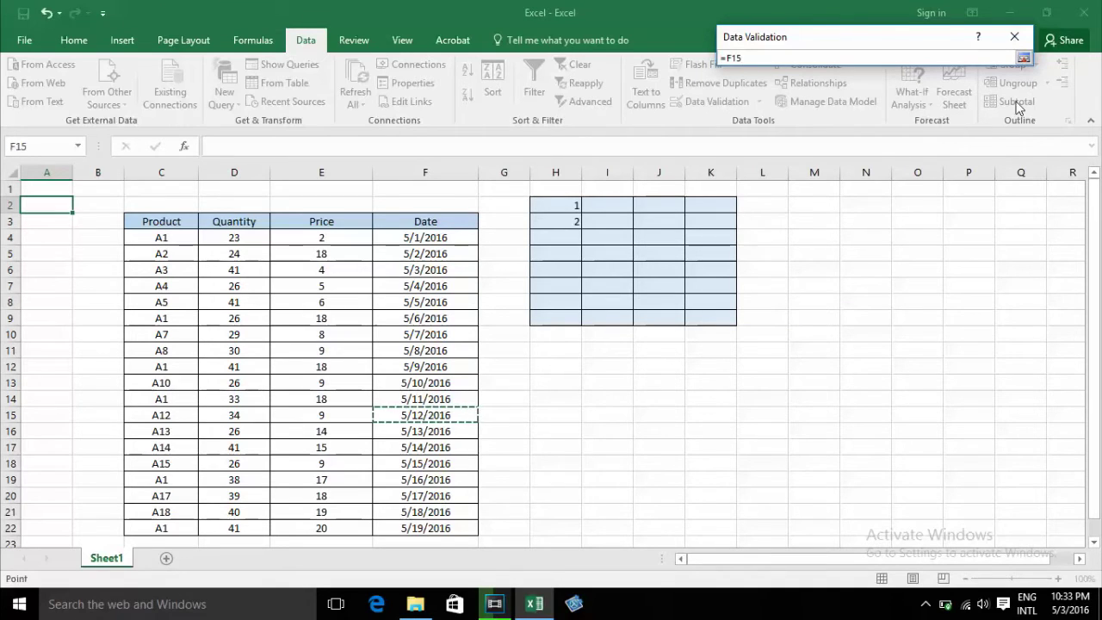
click(1023, 59)
click(927, 266)
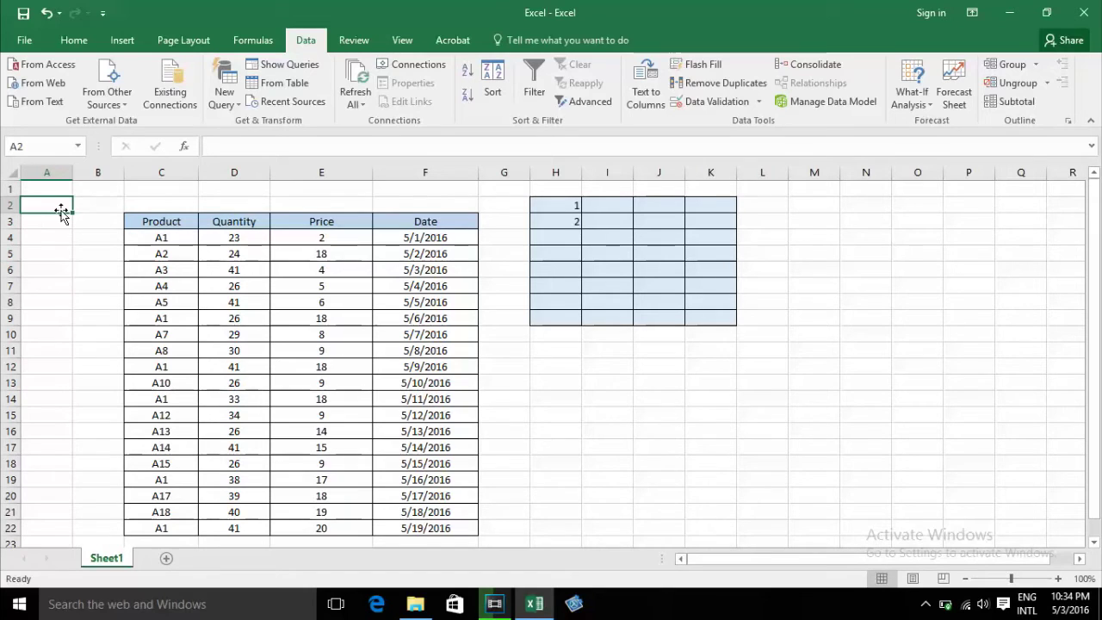
Try twice to enter the text "a" in cell A2, cancelling each entry.
text(a)
key(Return)
key(Escape)
text(a)
key(Return)
key(Escape)
Enter the date 2016/05/01 in cell A2.
text(2016/)
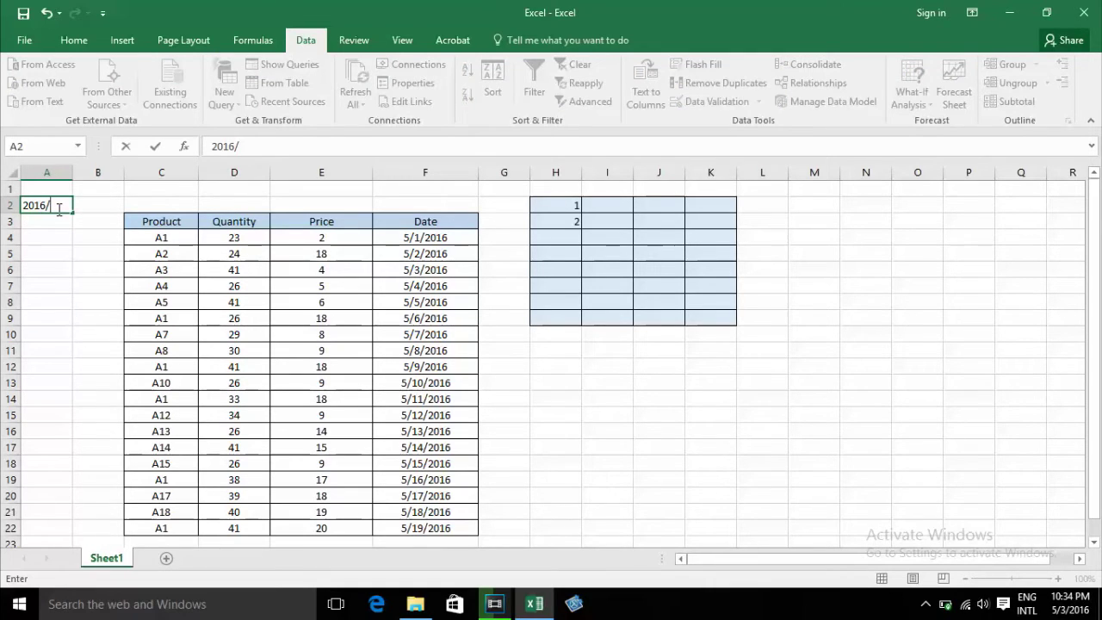
text(05/01)
key(Return)
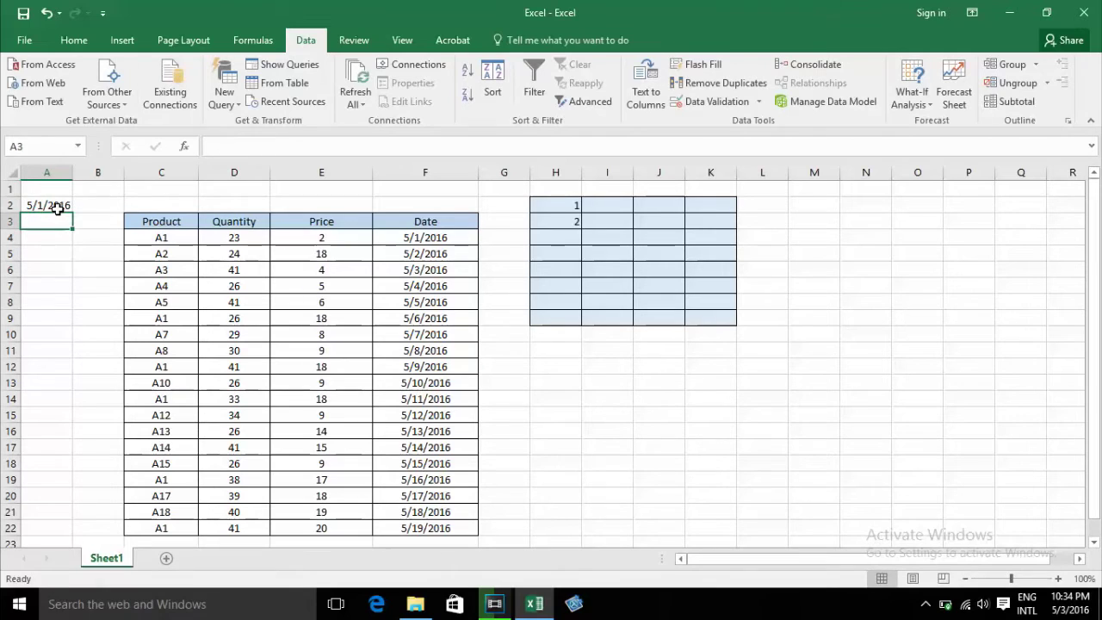
Try to change the date in cell A2 to 5/30/2016 and cancel the entry.
click(55, 206)
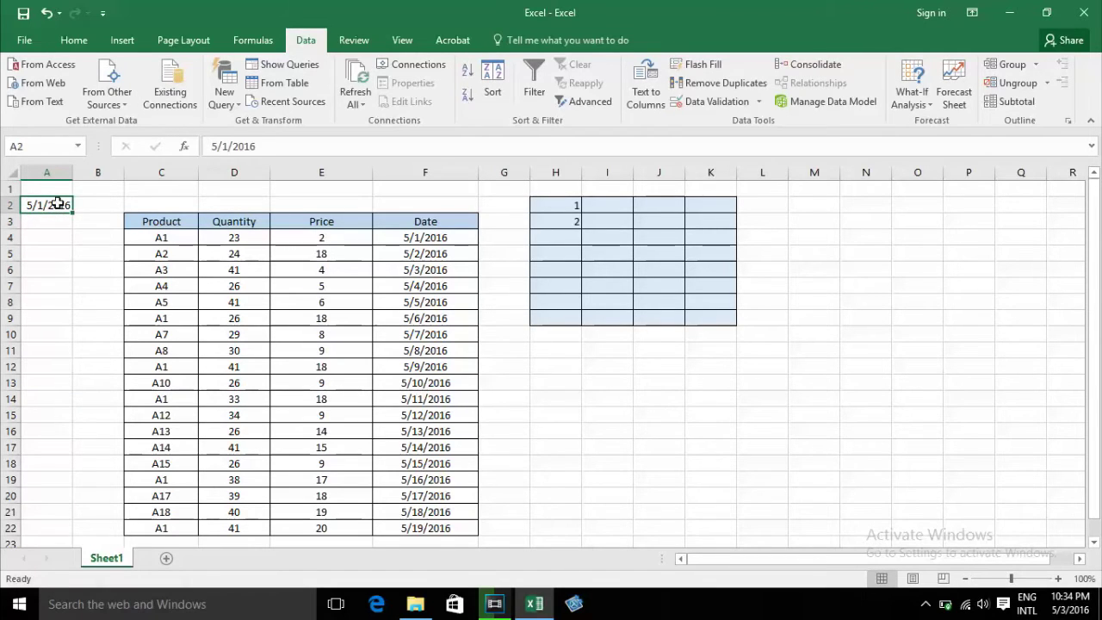
double_click(55, 205)
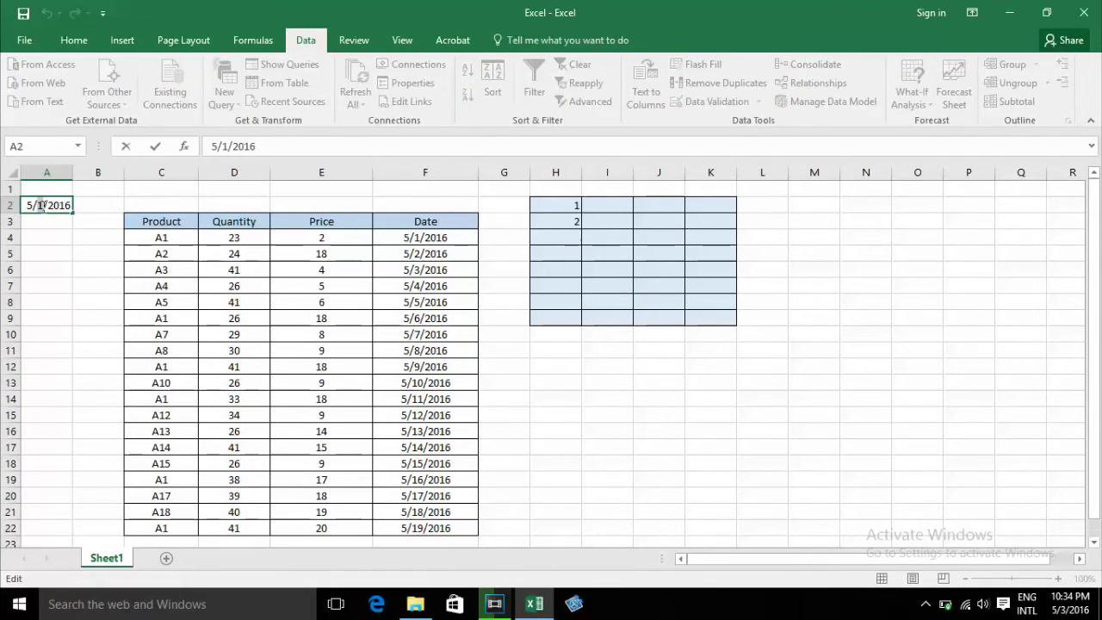
key(BackSpace)
text(30)
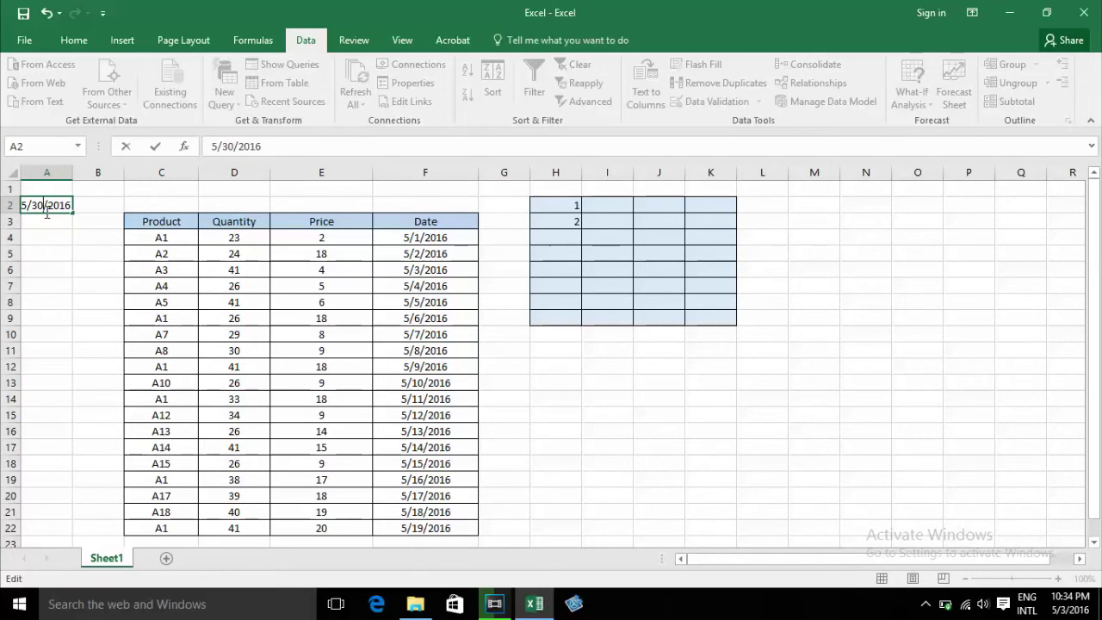
key(Return)
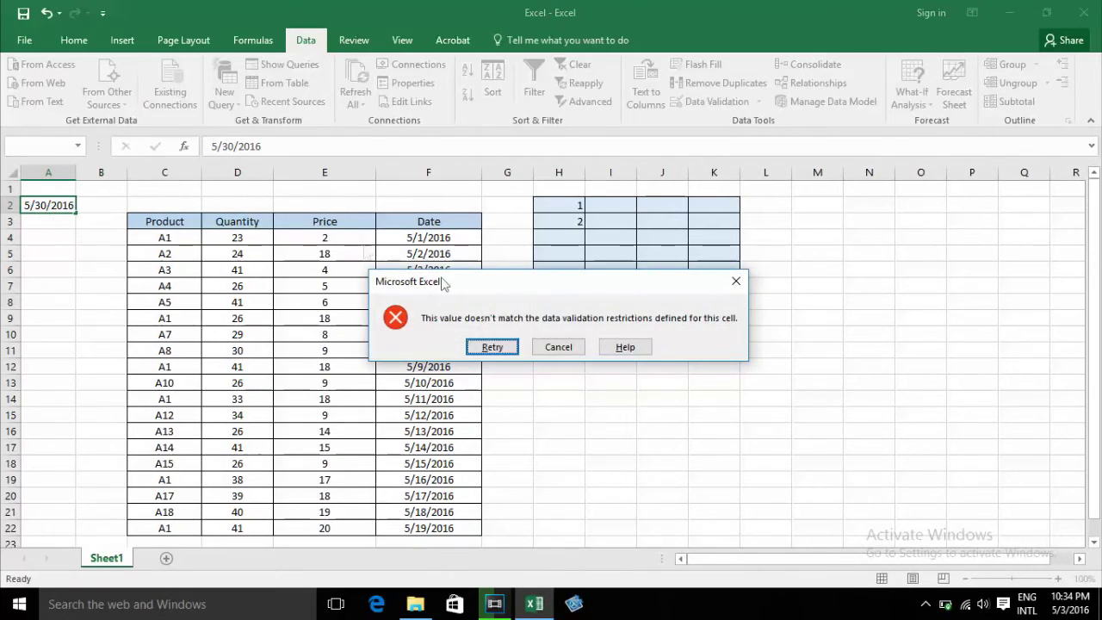
click(556, 265)
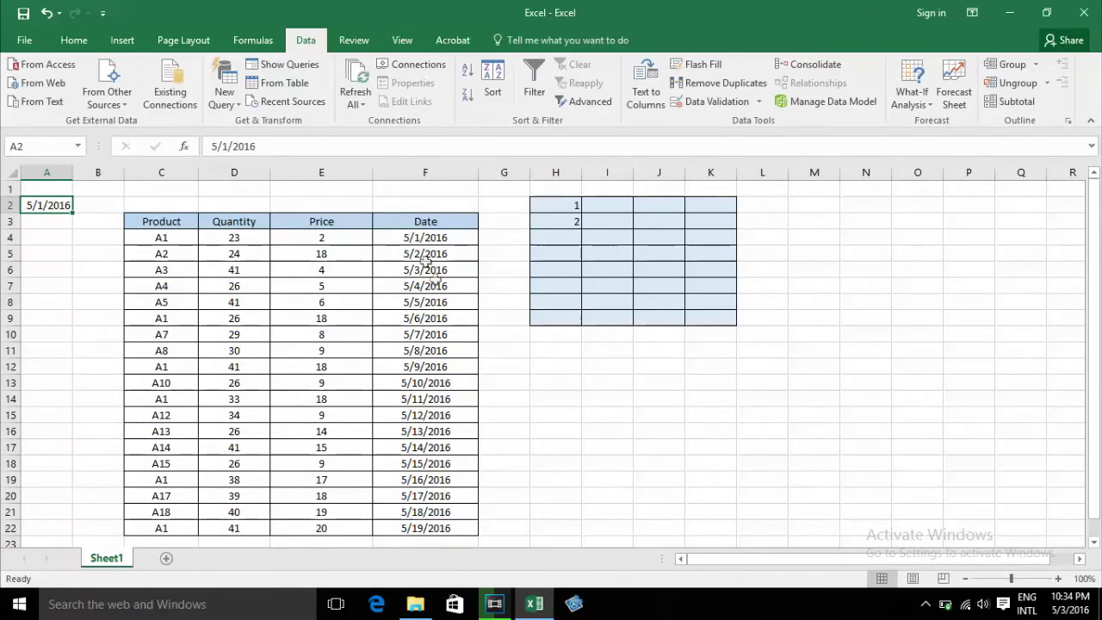
drag(426, 236, 441, 297)
click(437, 237)
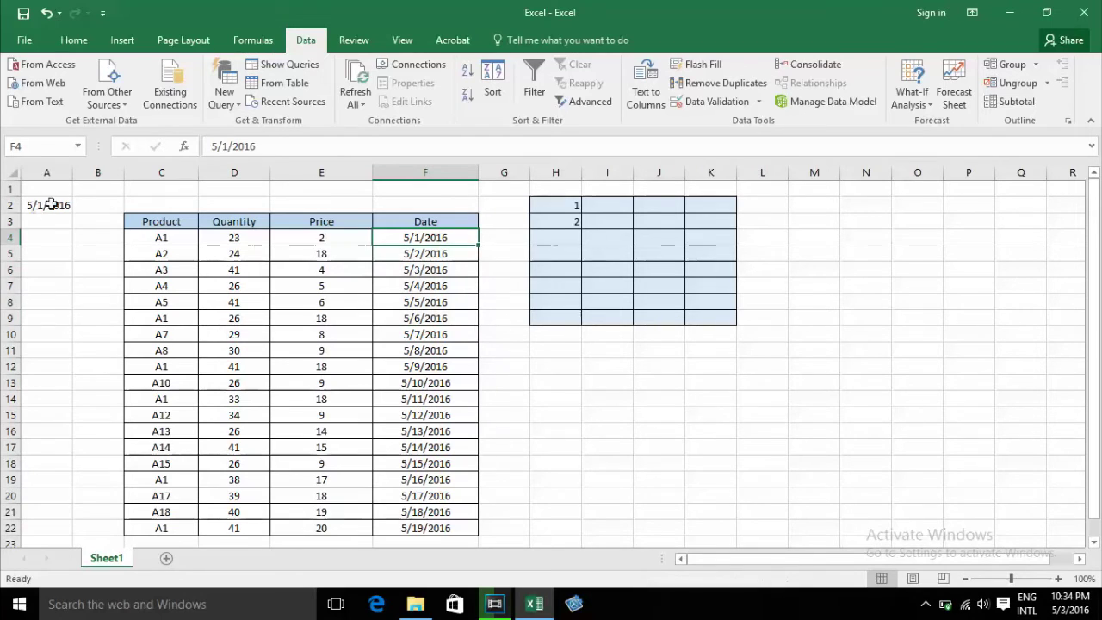
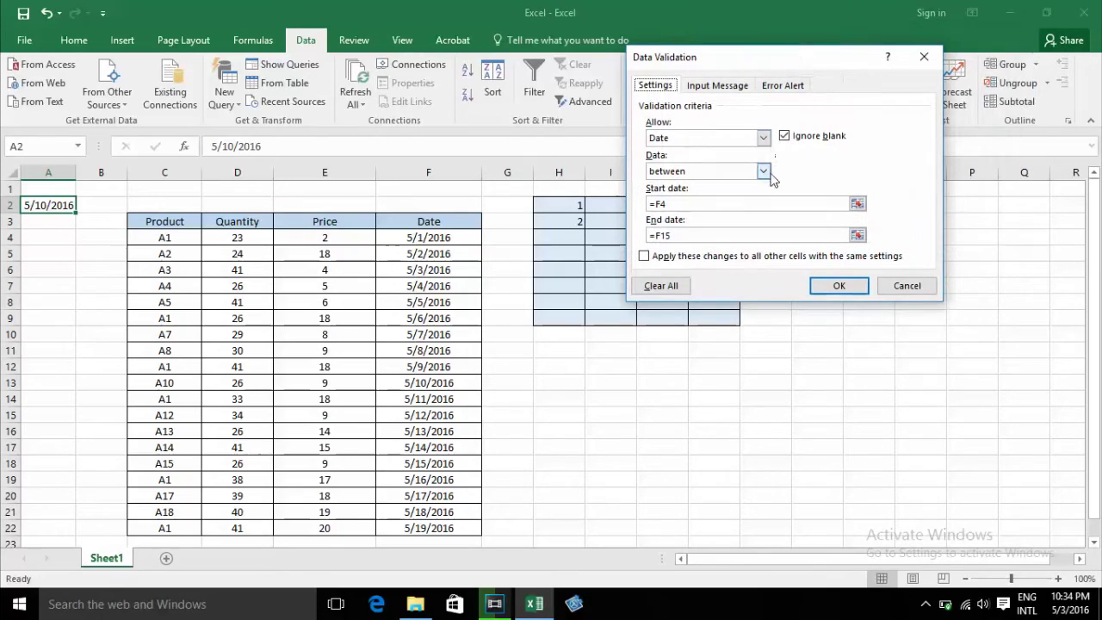
Change cell A2's validation rule to allow Time values, keeping the between condition.
click(764, 171)
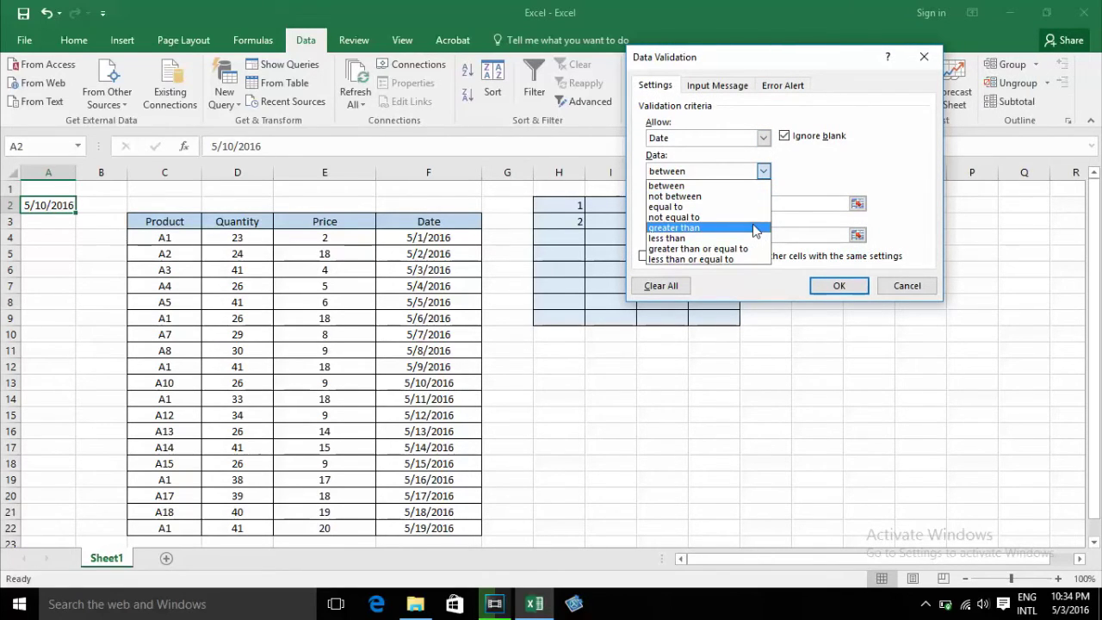
click(833, 193)
click(764, 138)
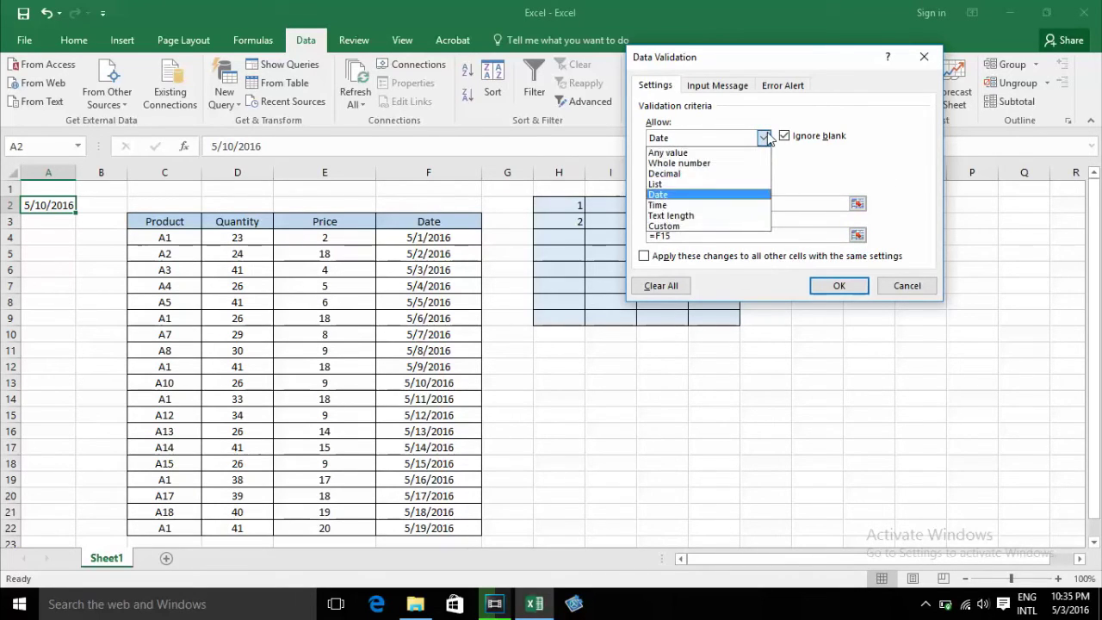
click(690, 206)
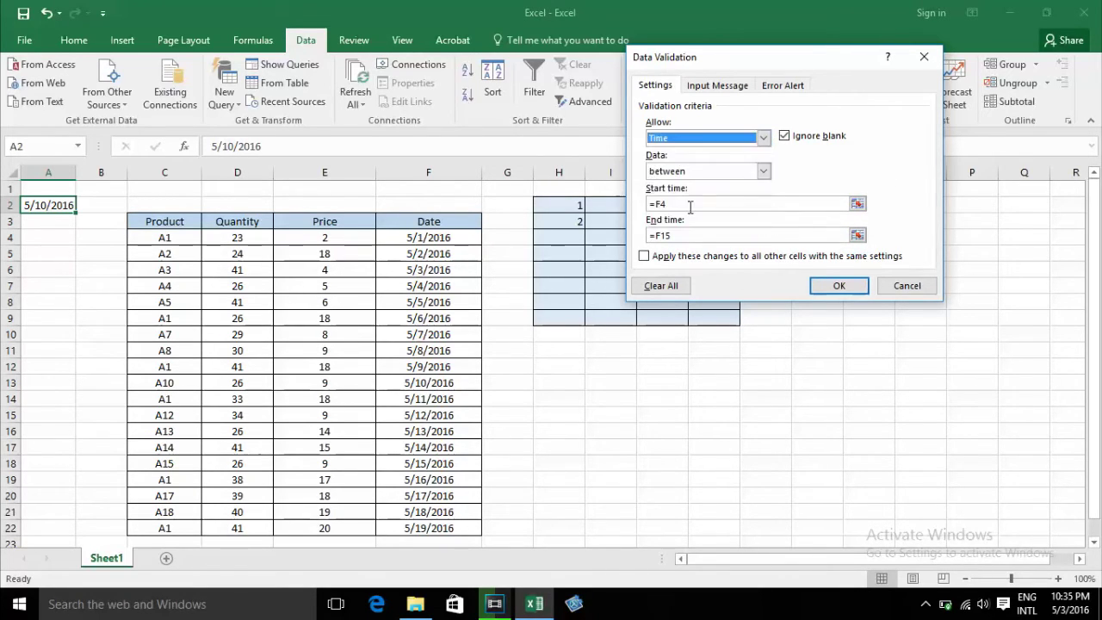
click(763, 171)
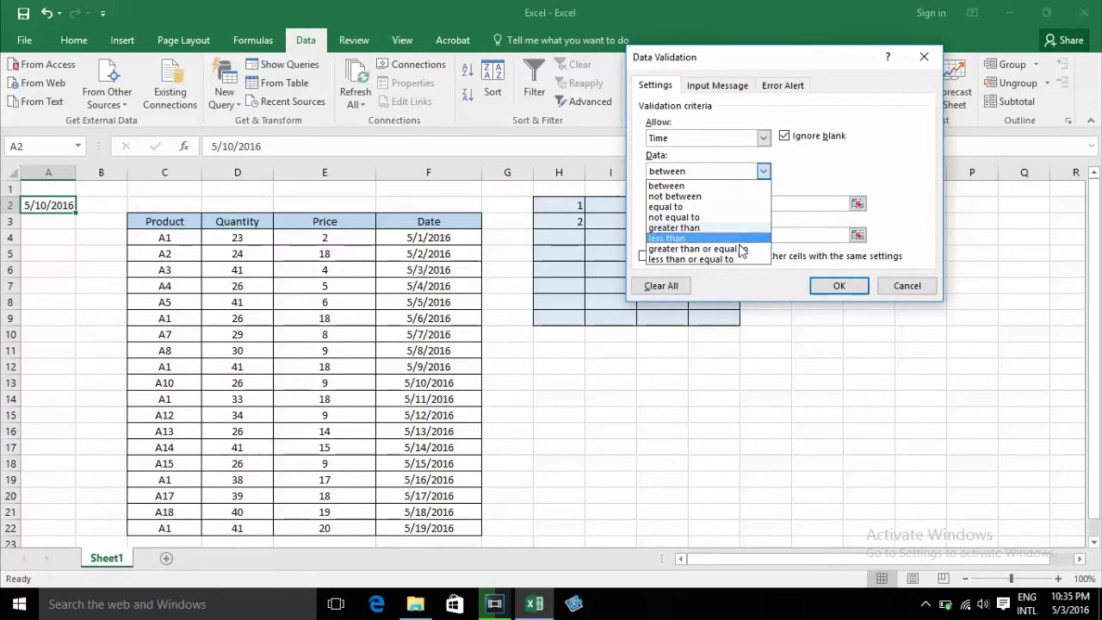
click(822, 168)
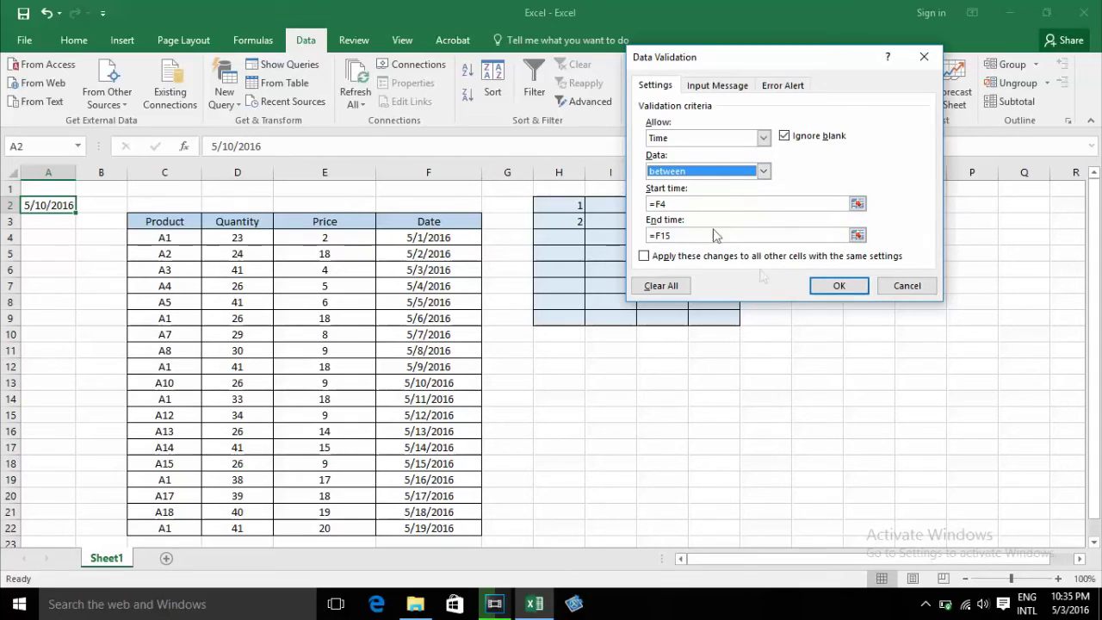
Set the time rule's start time to 00:00:00 and end time to 05:00:00, and apply it.
click(702, 204)
drag(701, 205, 644, 216)
text(00)
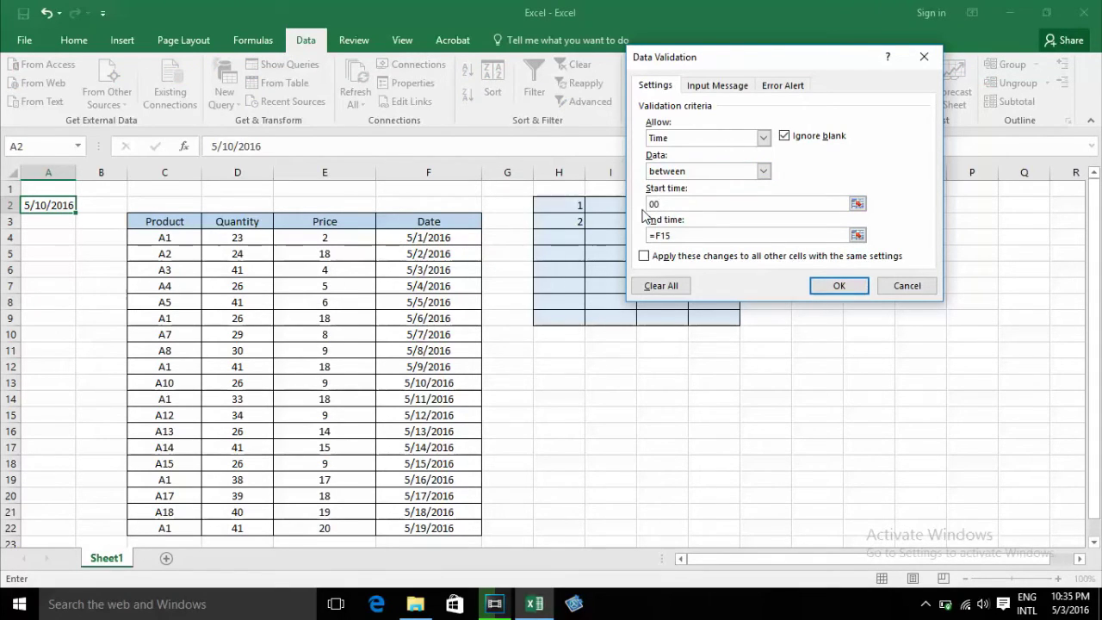
text(:00:00)
click(709, 235)
drag(648, 236, 682, 236)
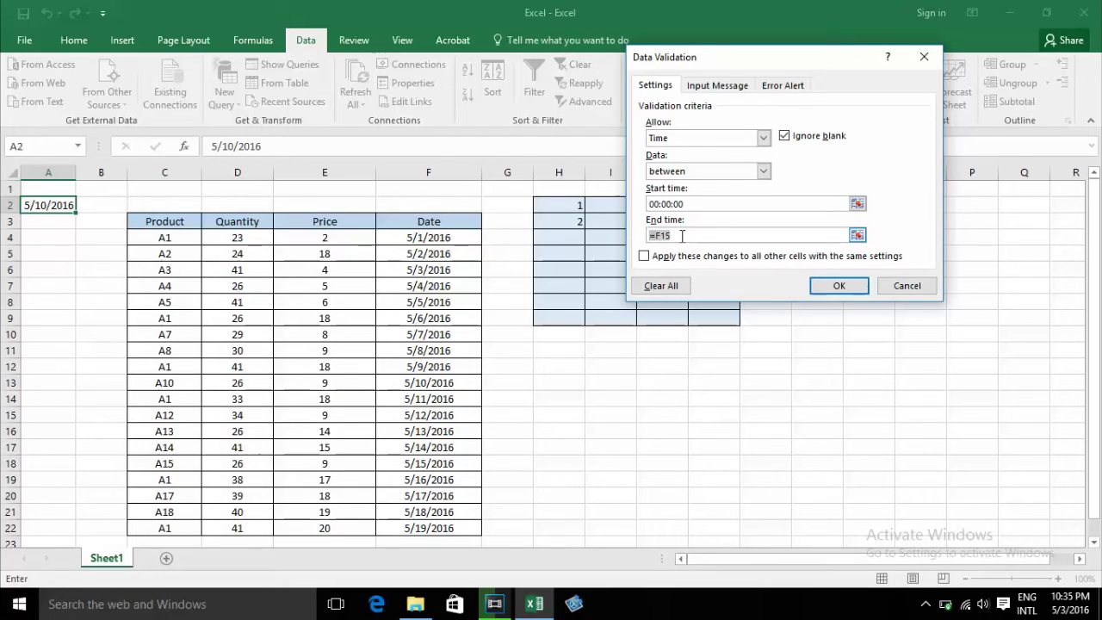
text(05:00:00)
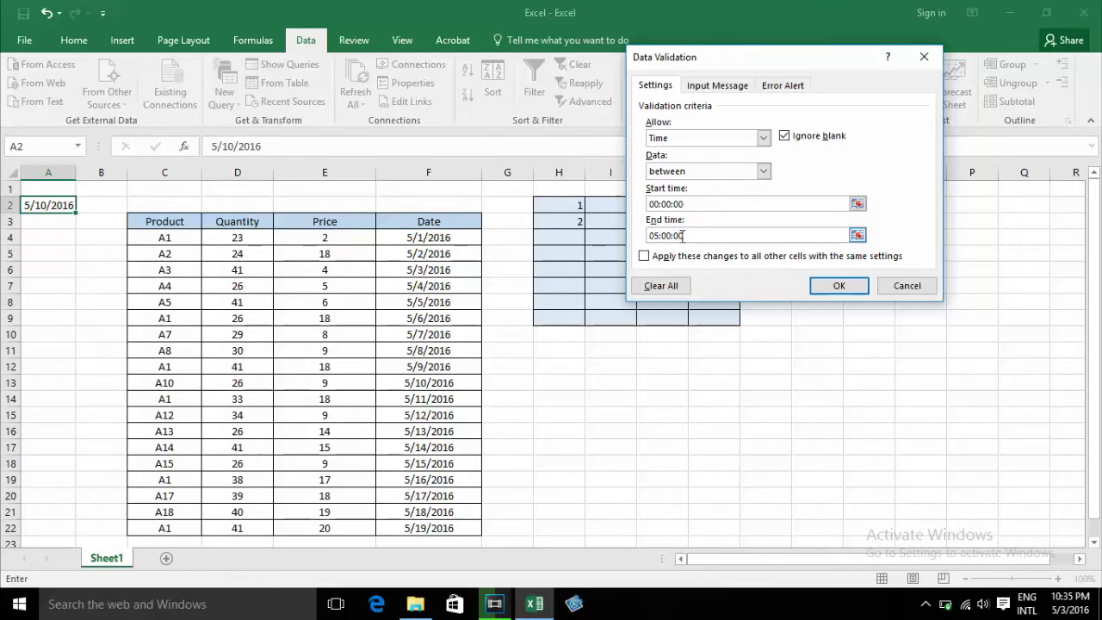
click(833, 286)
Clear cell A2 and enter the time 00:00:00 in it.
key(Delete)
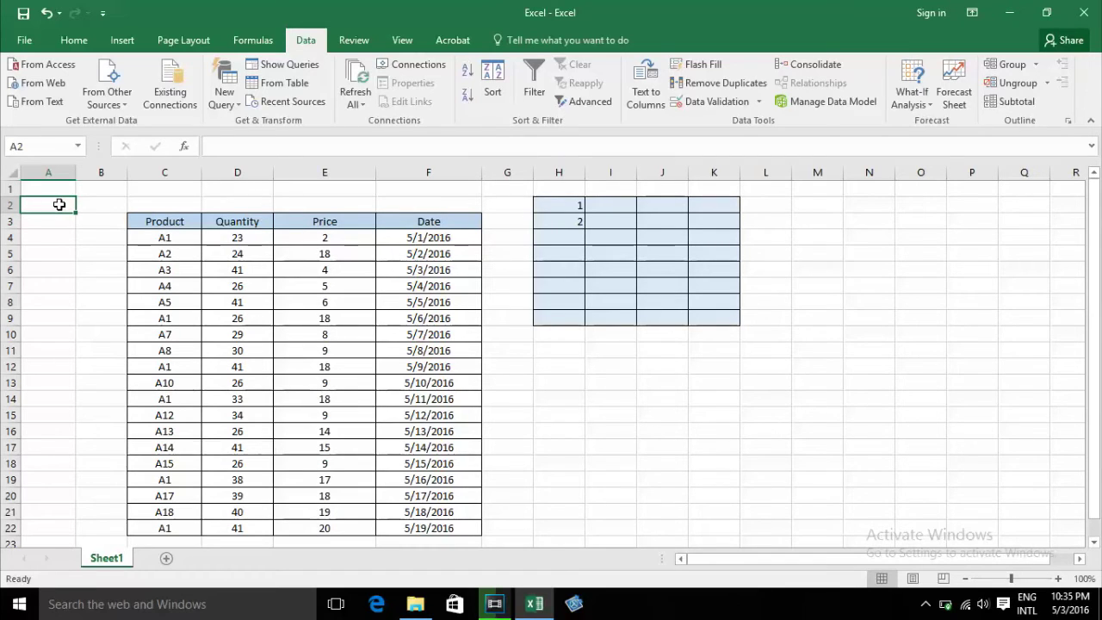
text(00)
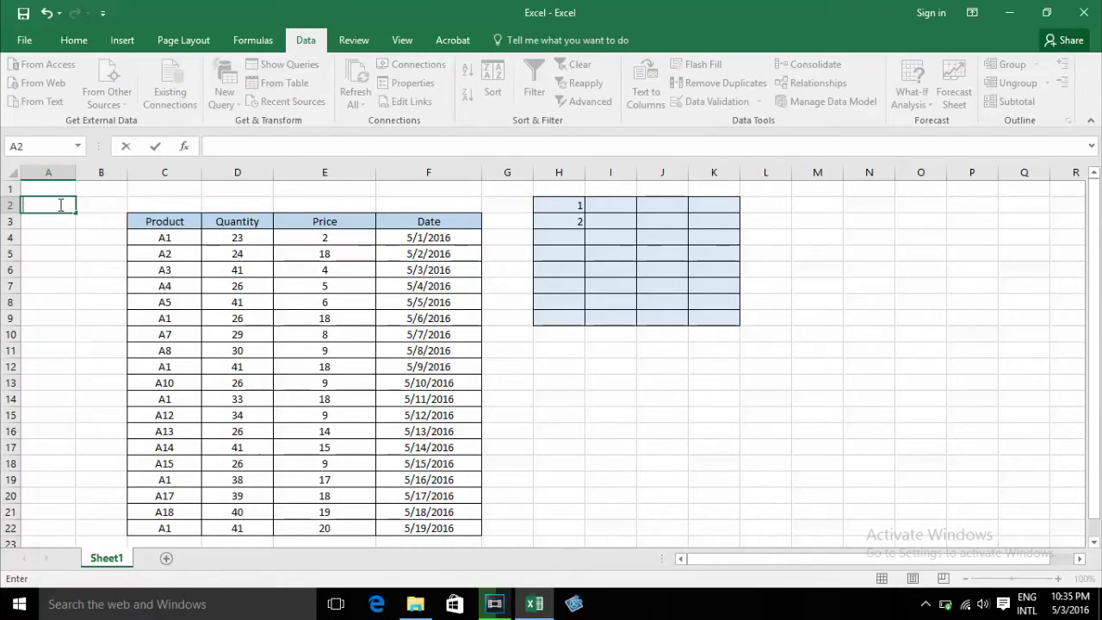
text(:00:00)
key(Return)
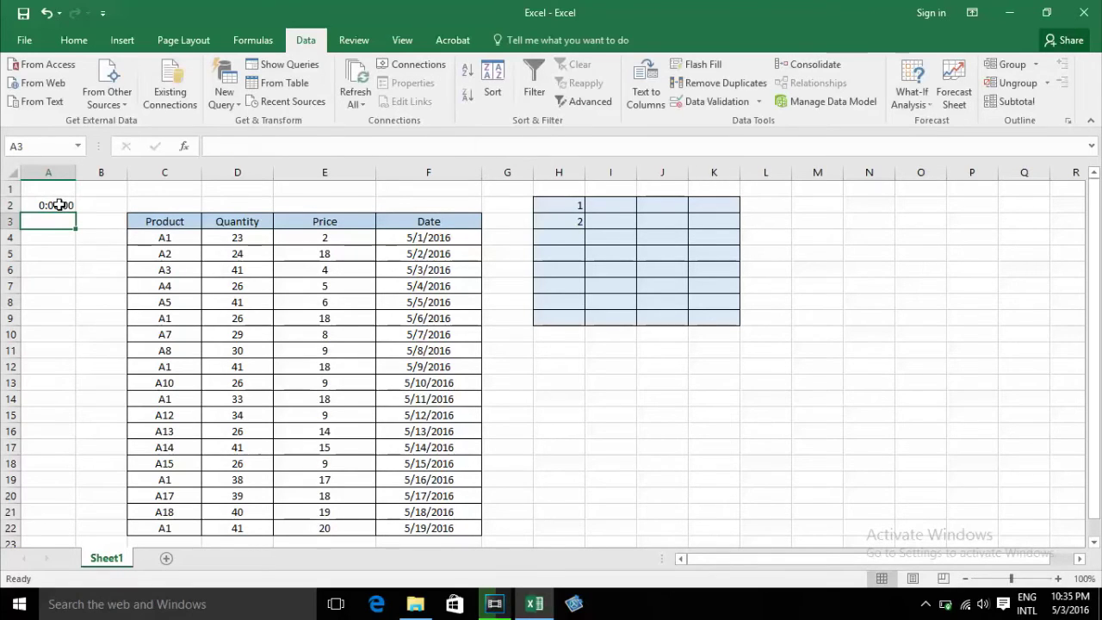
Try to enter 05:00:01 and the number 4 in cell A2, cancelling each entry.
click(59, 205)
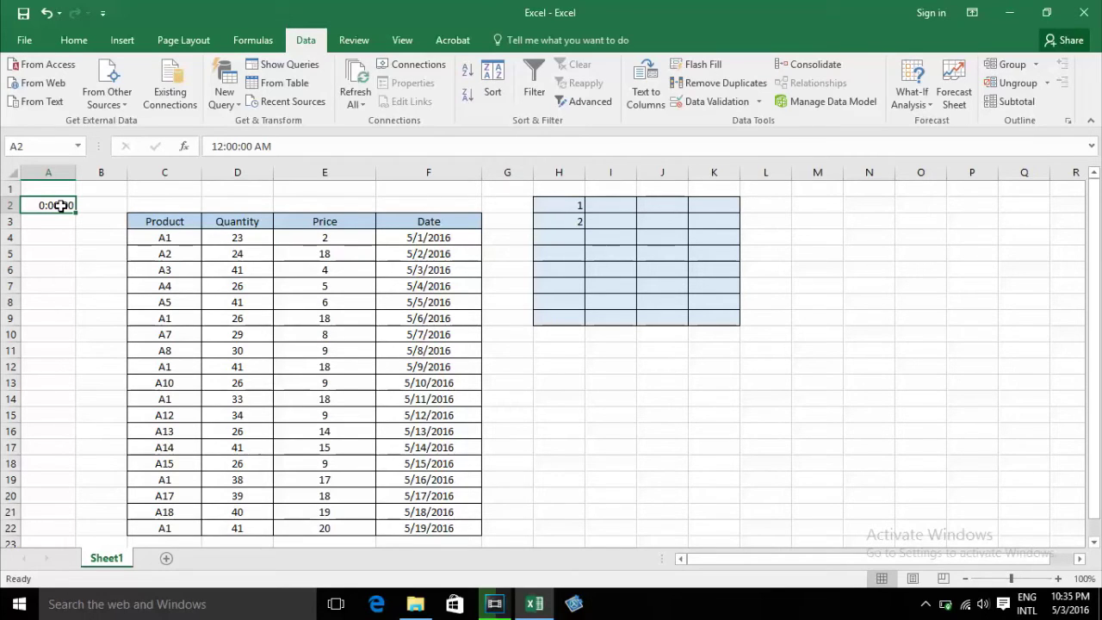
text(05:)
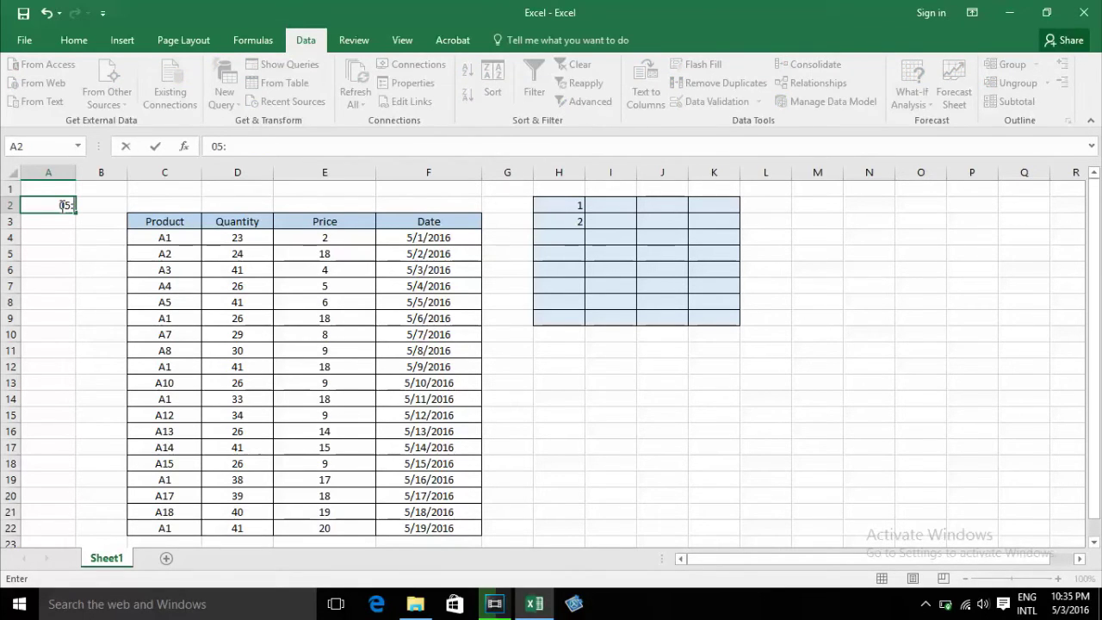
text(00:01)
key(Return)
click(572, 348)
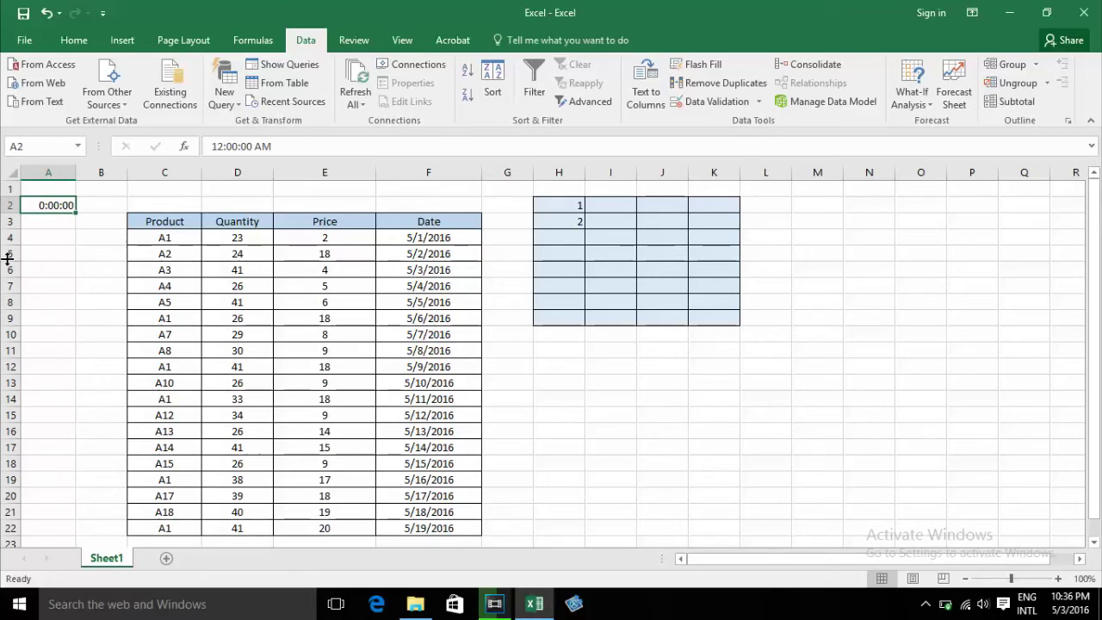
text(4)
key(Return)
key(Escape)
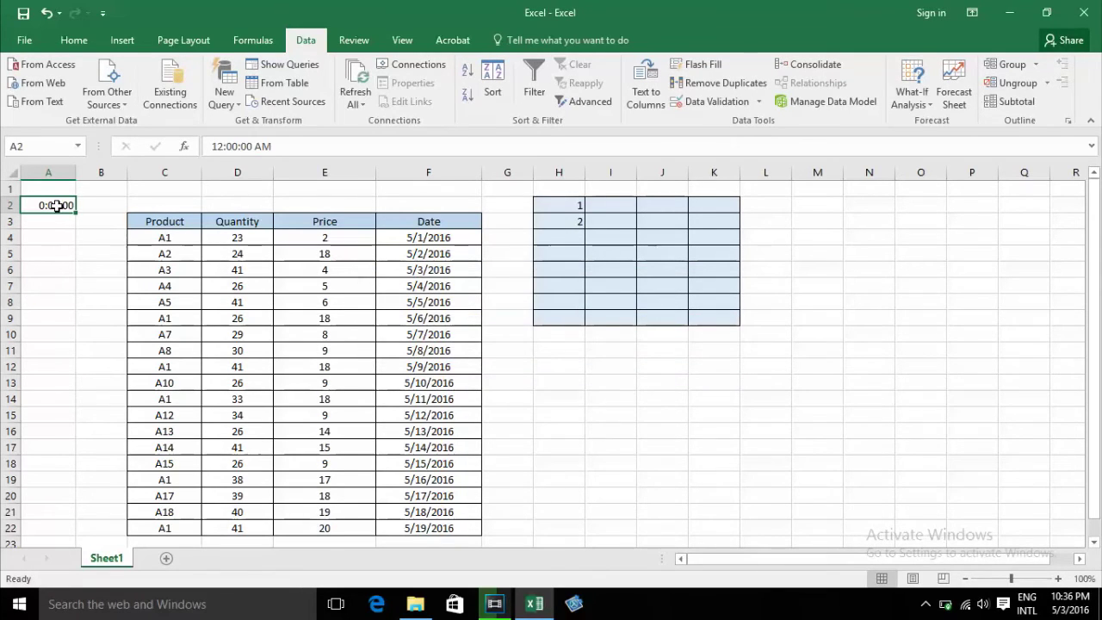
Try to enter the date 2016/01/05 in cell A2, cancel the entry, and clear the cell.
text(2016/)
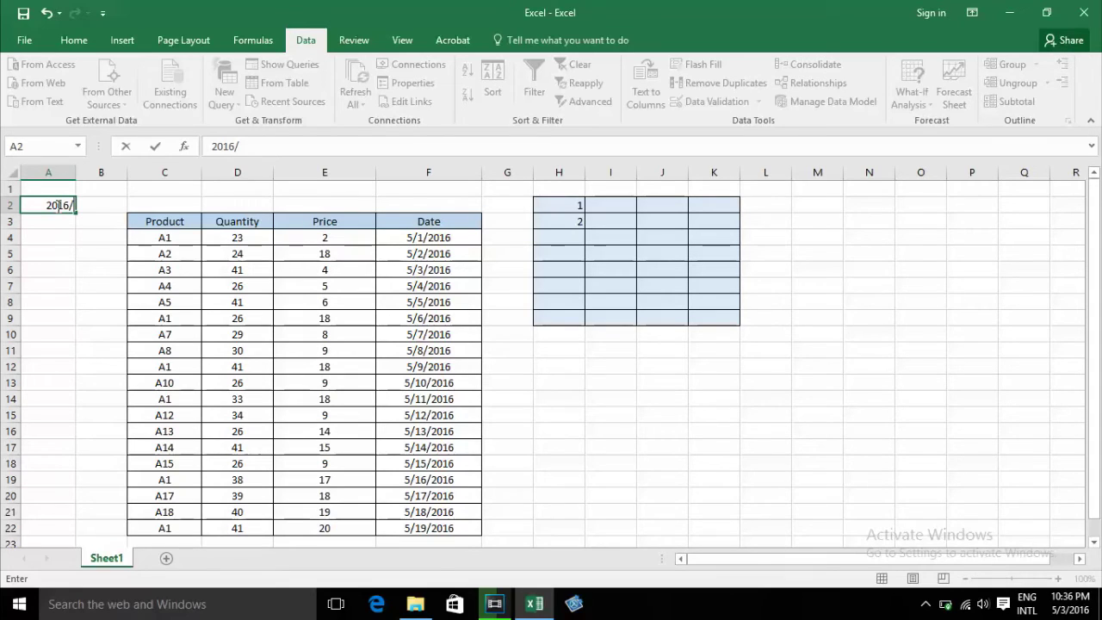
text(01/)
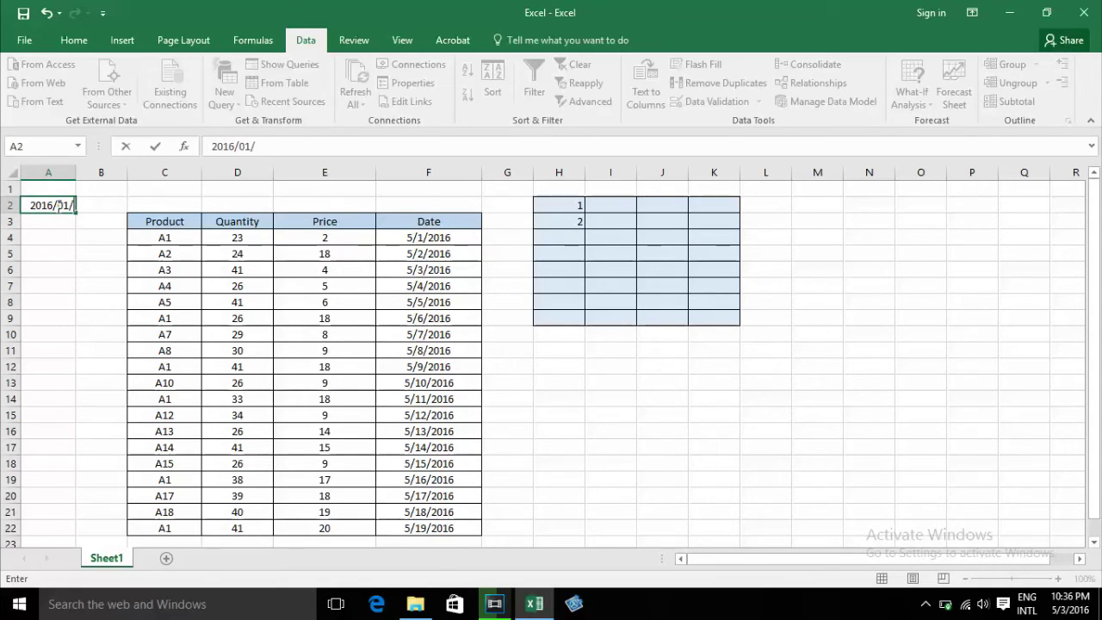
text(05)
key(Return)
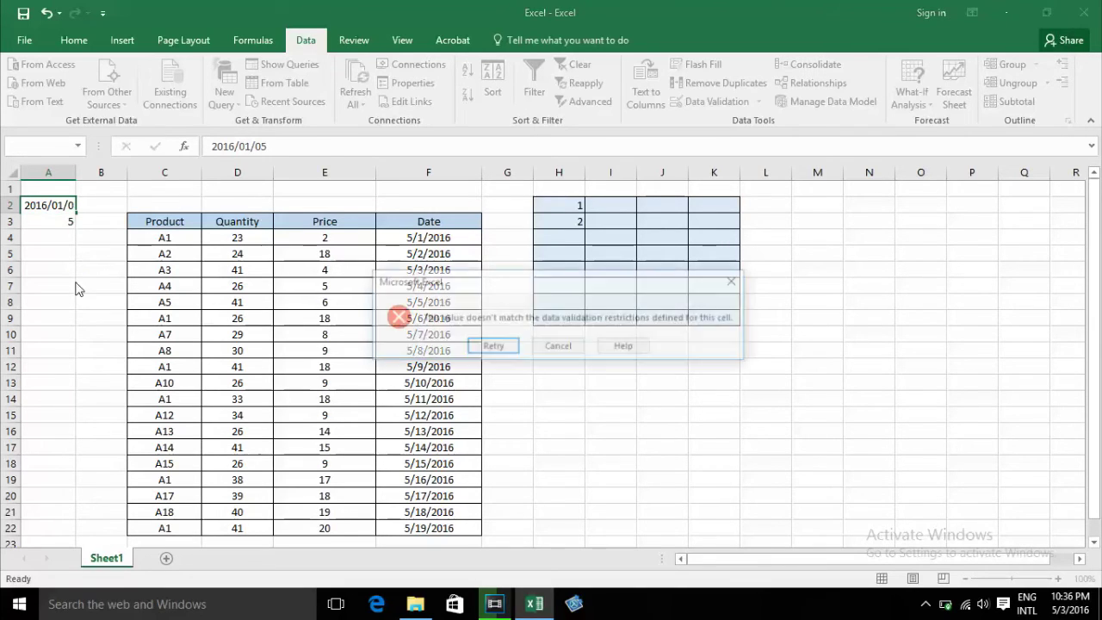
click(558, 348)
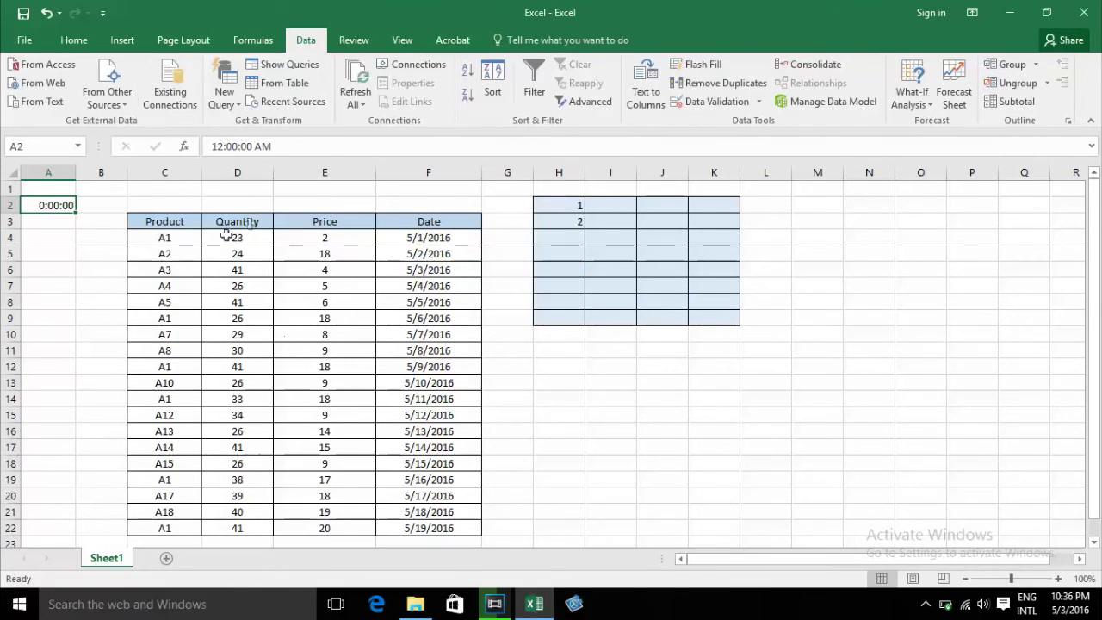
key(Delete)
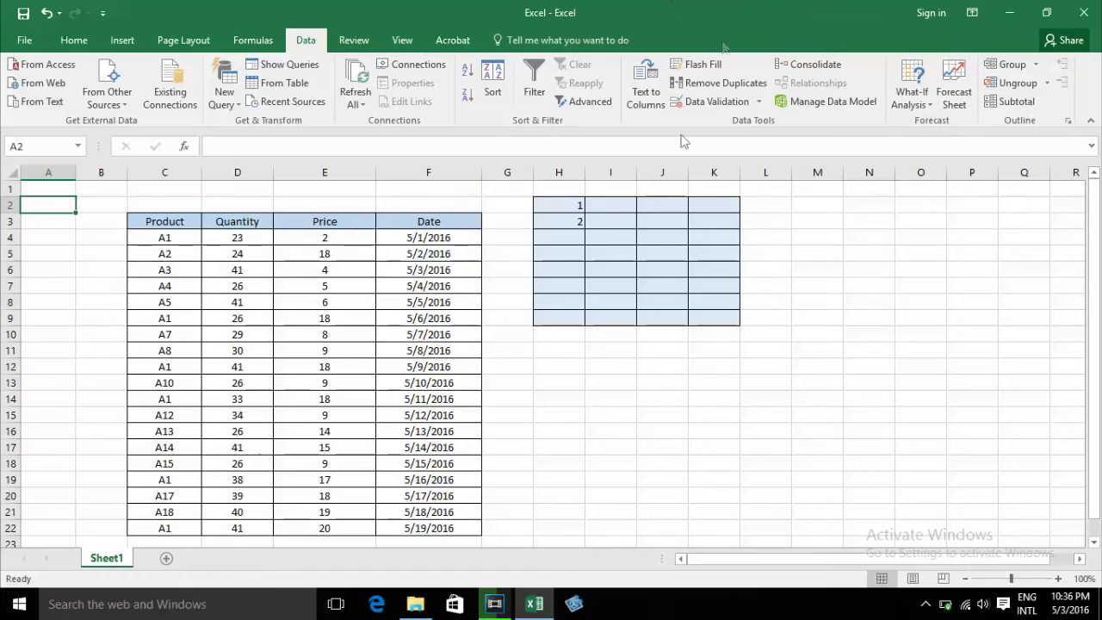
Change cell A2's validation rule to a List with the dates in F4:F22 as its source, and apply it.
click(711, 102)
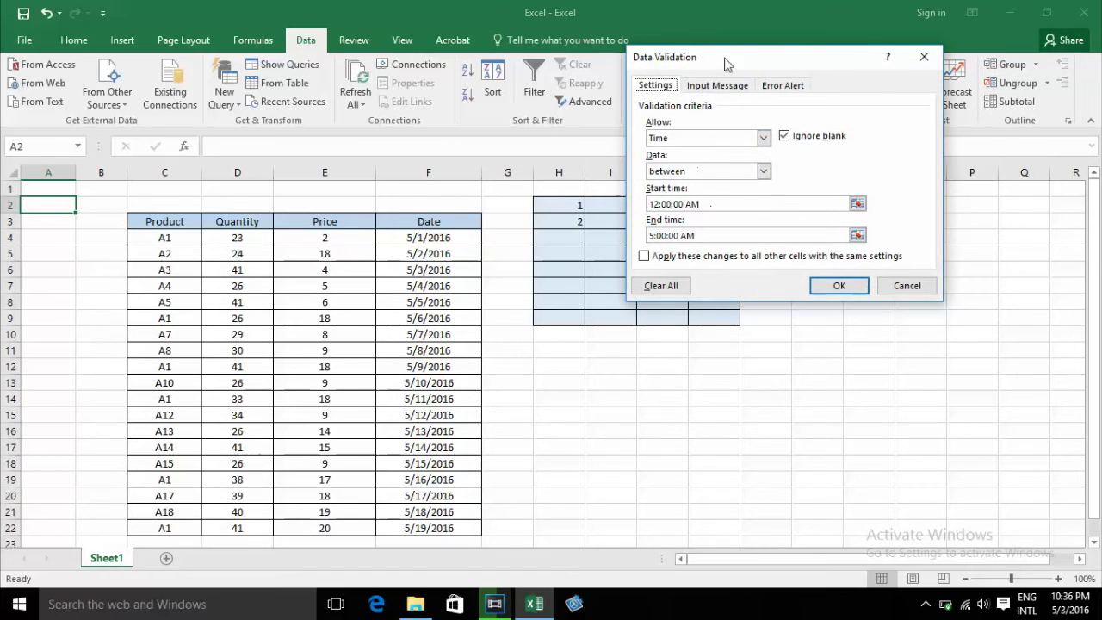
drag(728, 66, 610, 62)
click(644, 135)
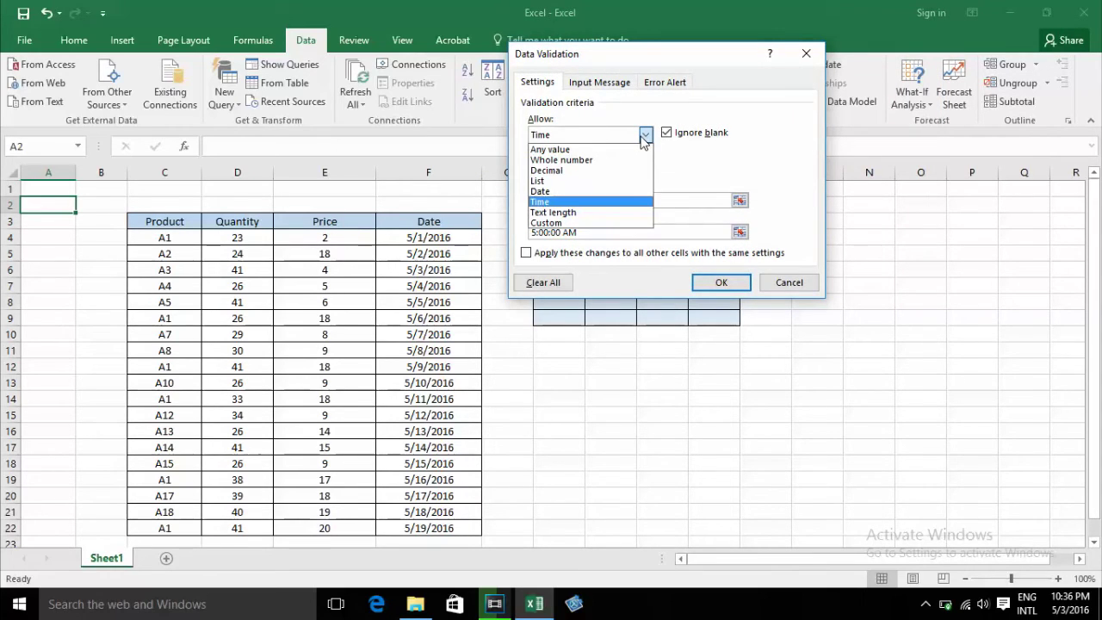
click(564, 188)
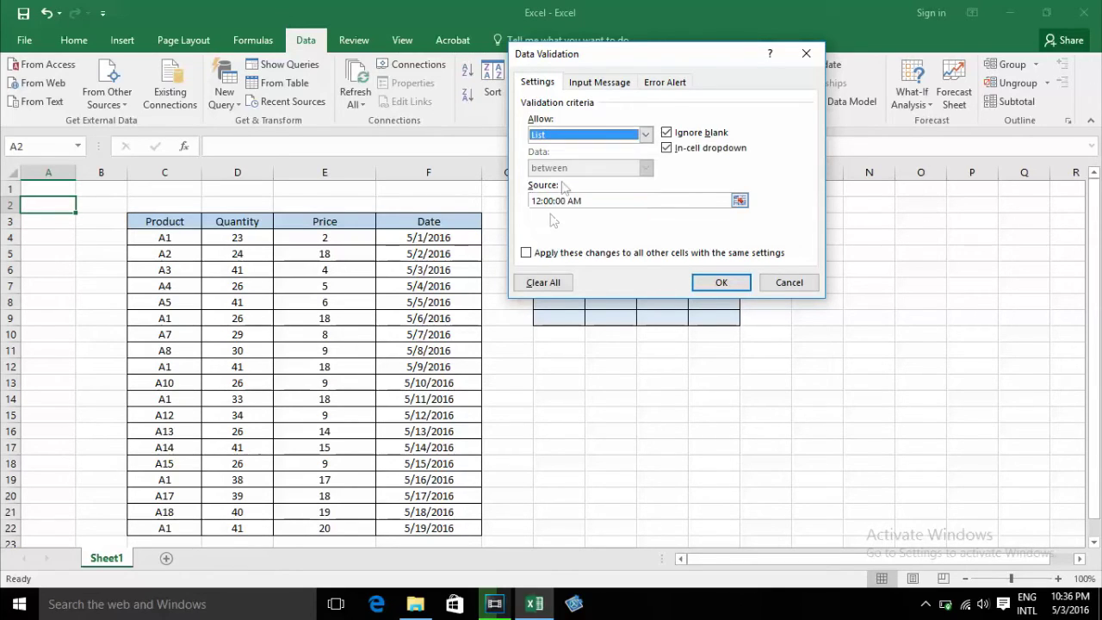
click(738, 200)
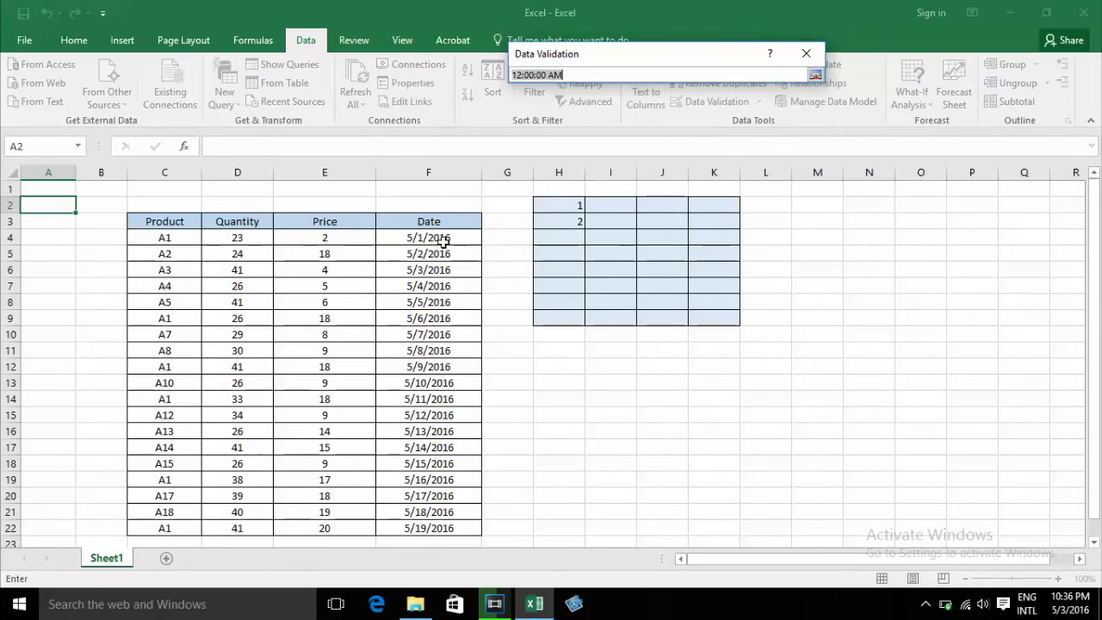
drag(426, 238, 437, 523)
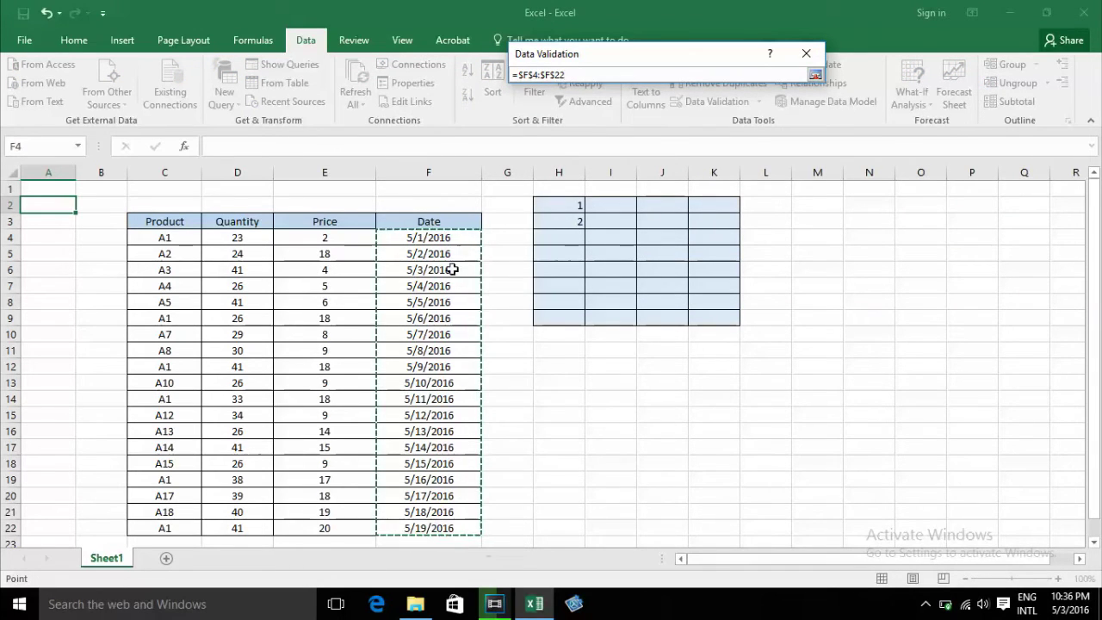
click(814, 74)
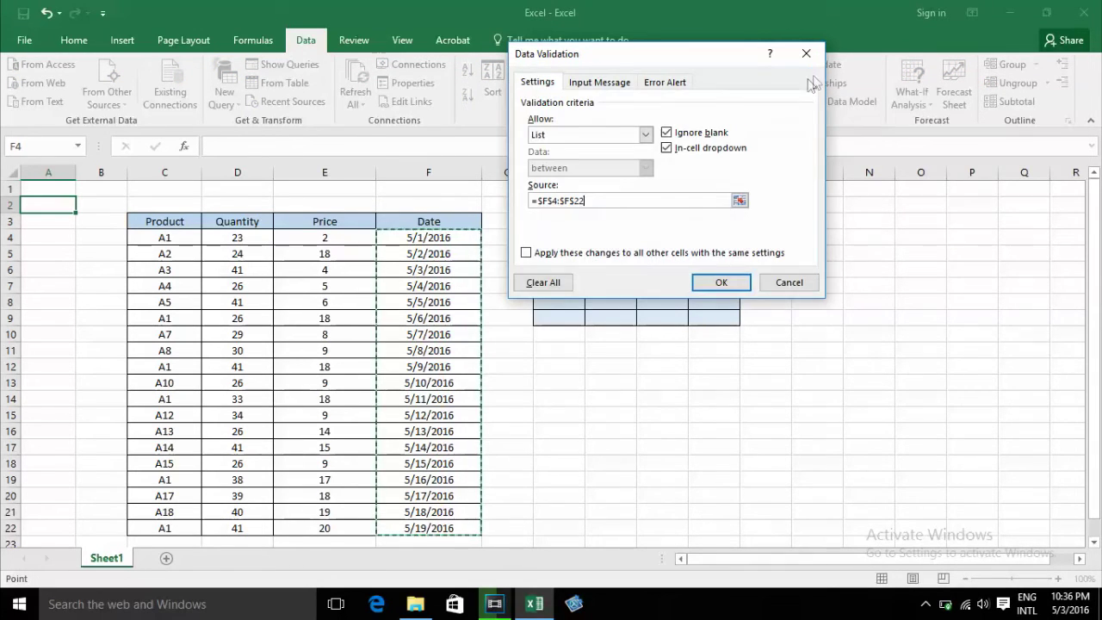
click(721, 284)
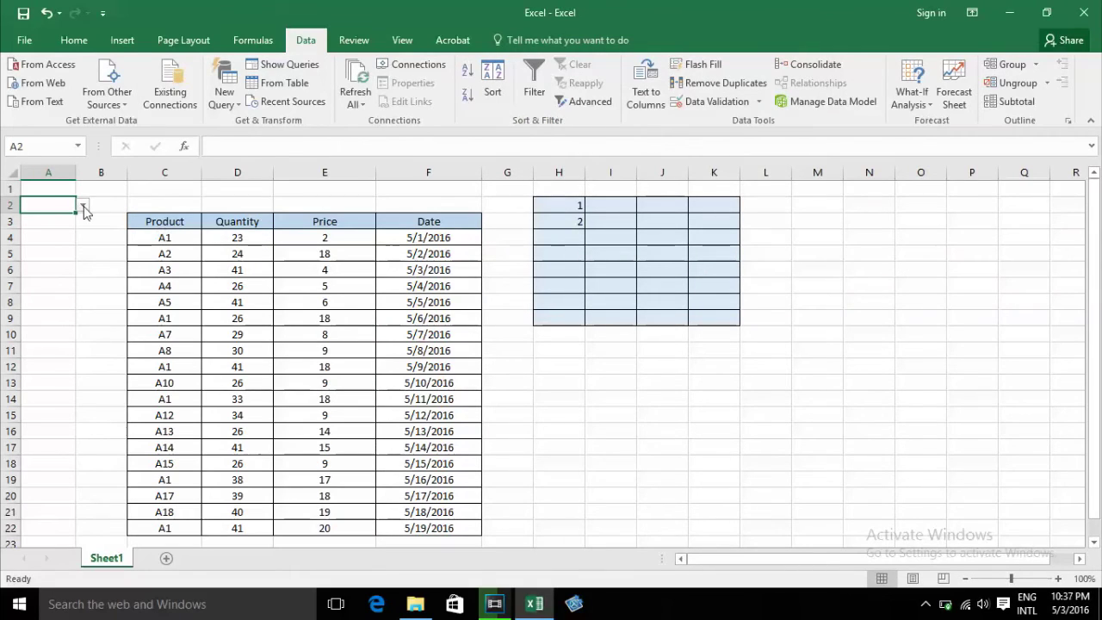
Choose 5/16/2016 from cell A2's list of dates, and replace it with 5/6/2016.
click(84, 206)
click(83, 208)
click(83, 207)
scroll(86, 237, down, 4)
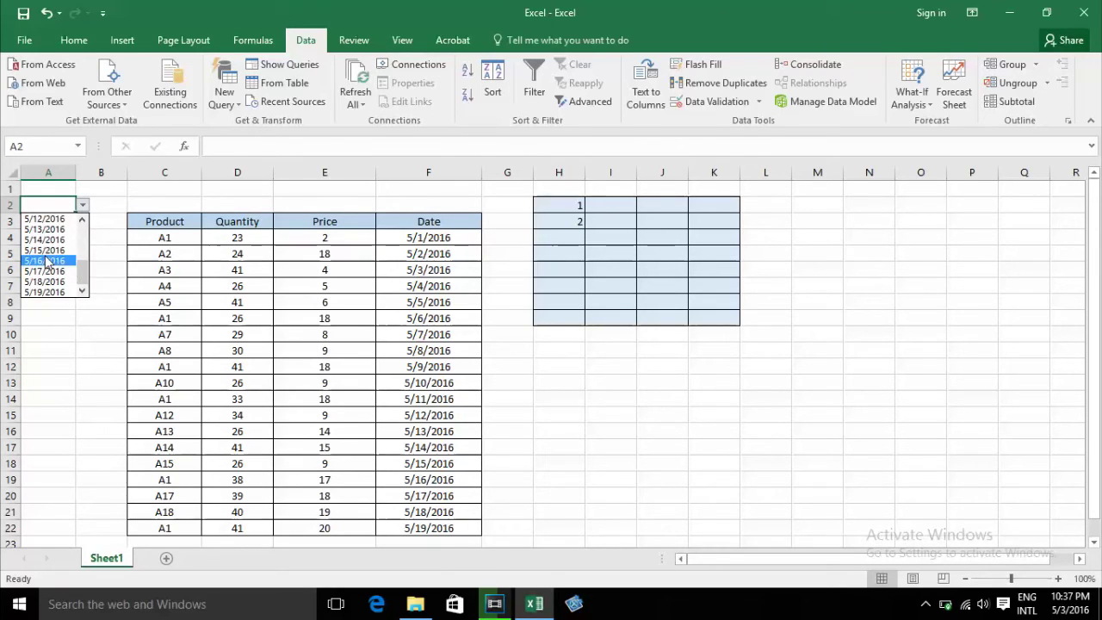
click(65, 261)
click(81, 209)
click(50, 271)
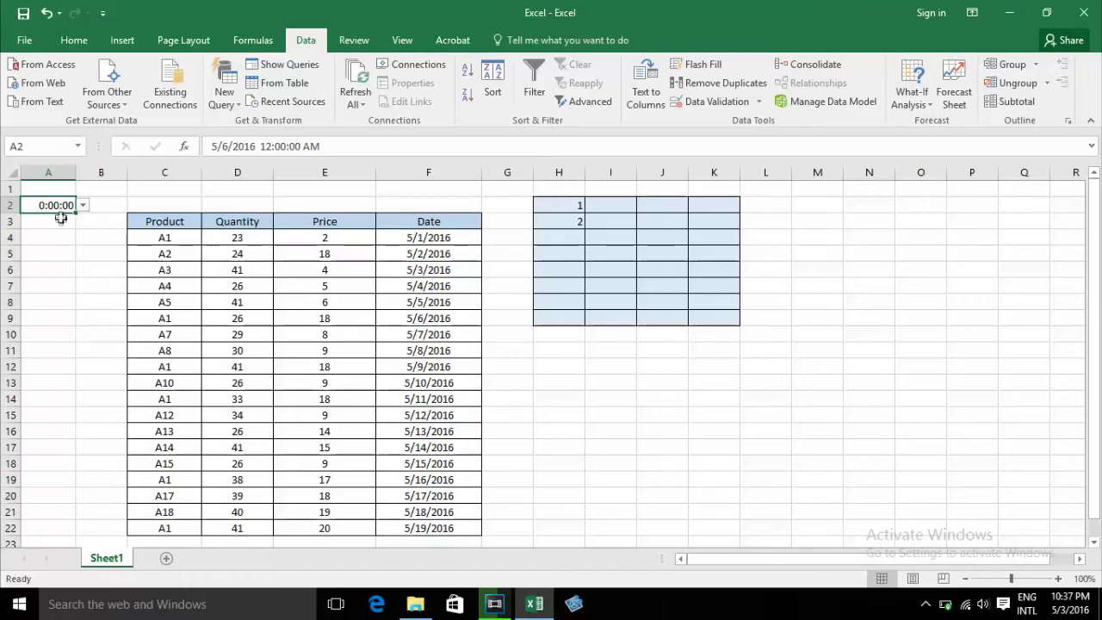
Format cell A2 with the custom number format yyyy/MM/dd.
right_click(57, 208)
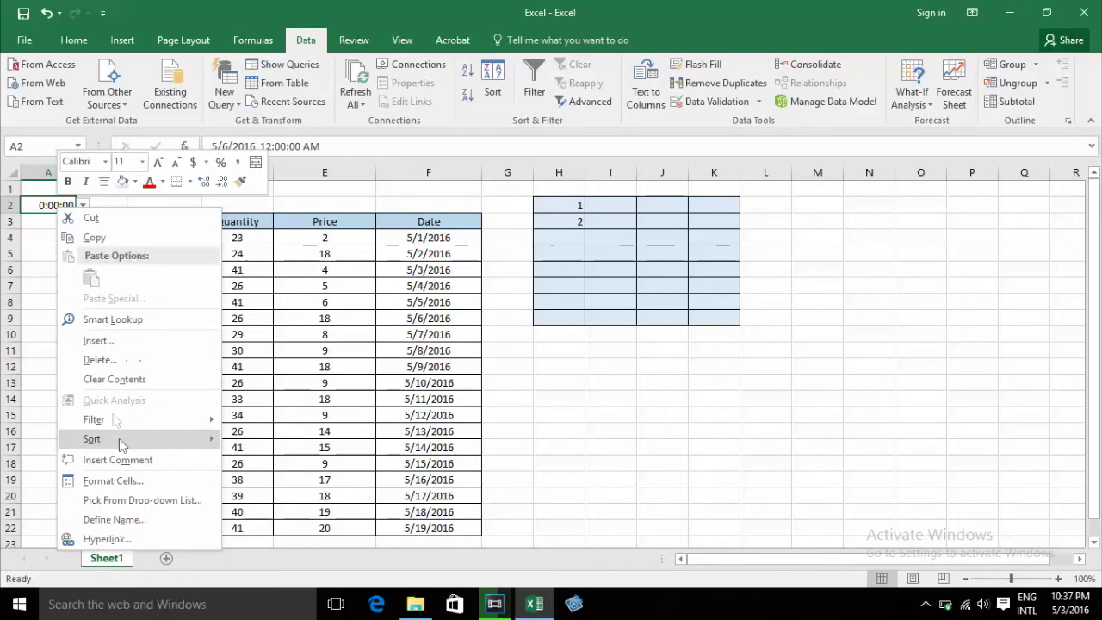
click(91, 480)
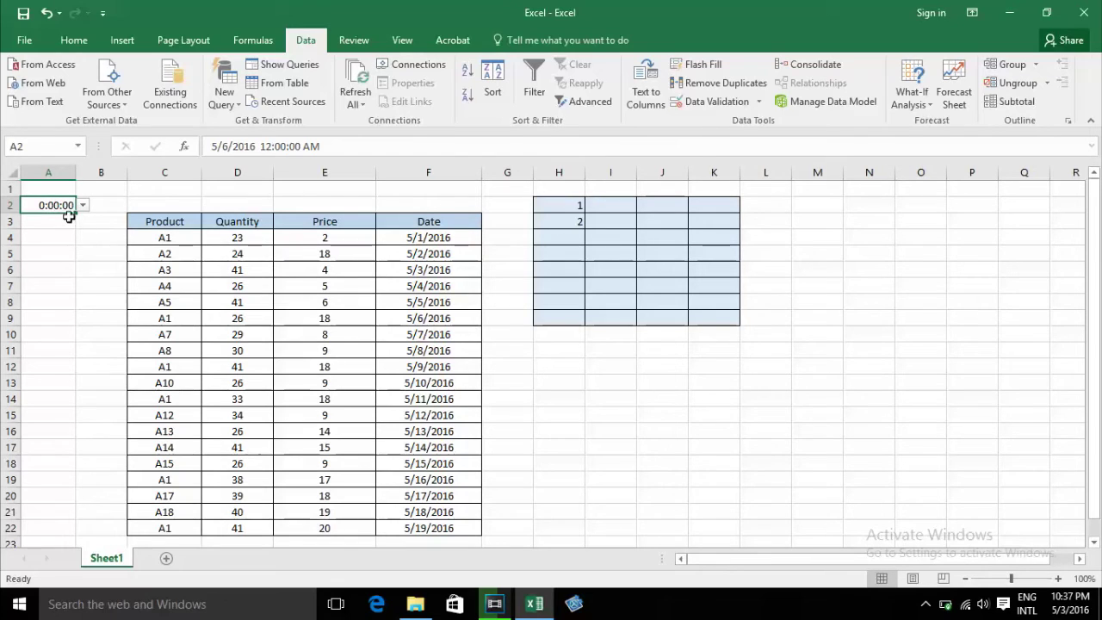
drag(174, 331, 119, 335)
text(yyyy/MM/dd)
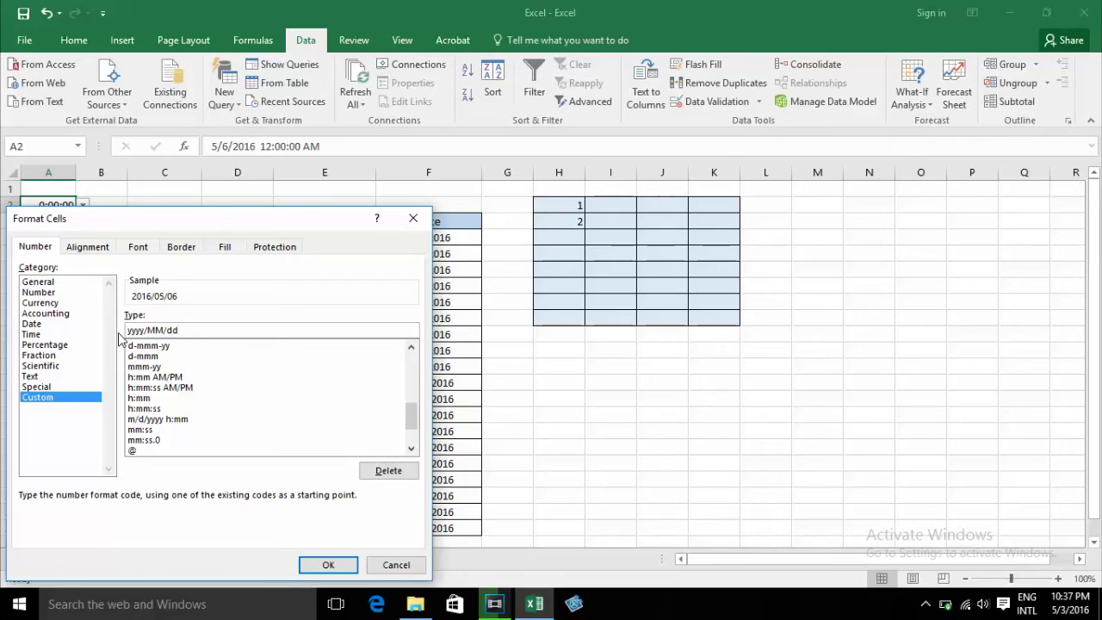
click(328, 565)
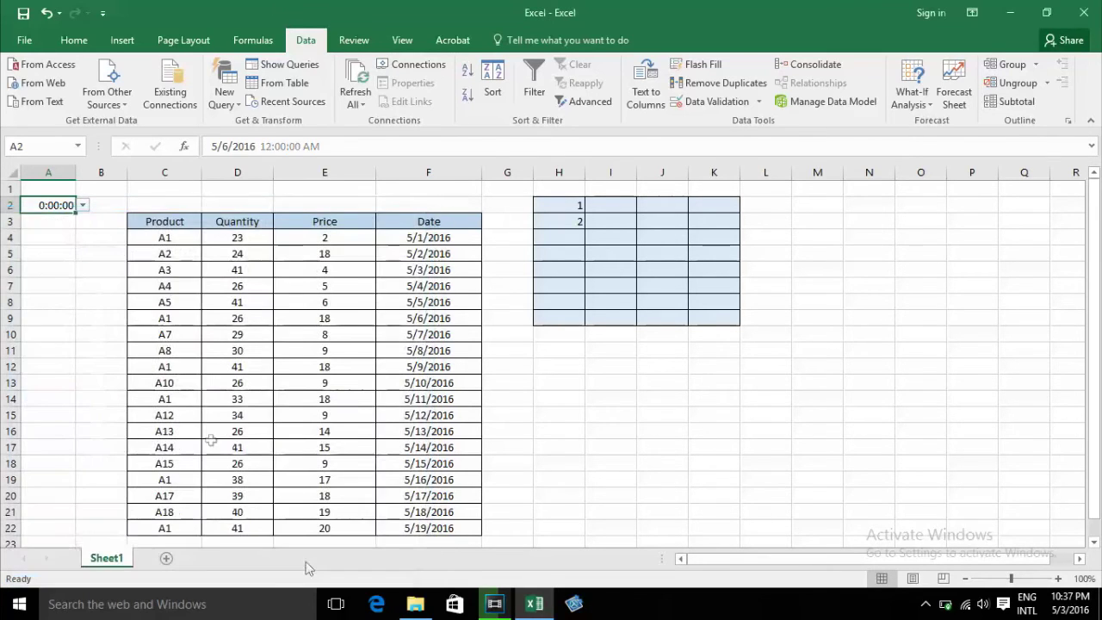
Choose 5/7/2016 from cell A2's list of dates, and replace it with an earlier date from the list.
click(89, 205)
click(61, 280)
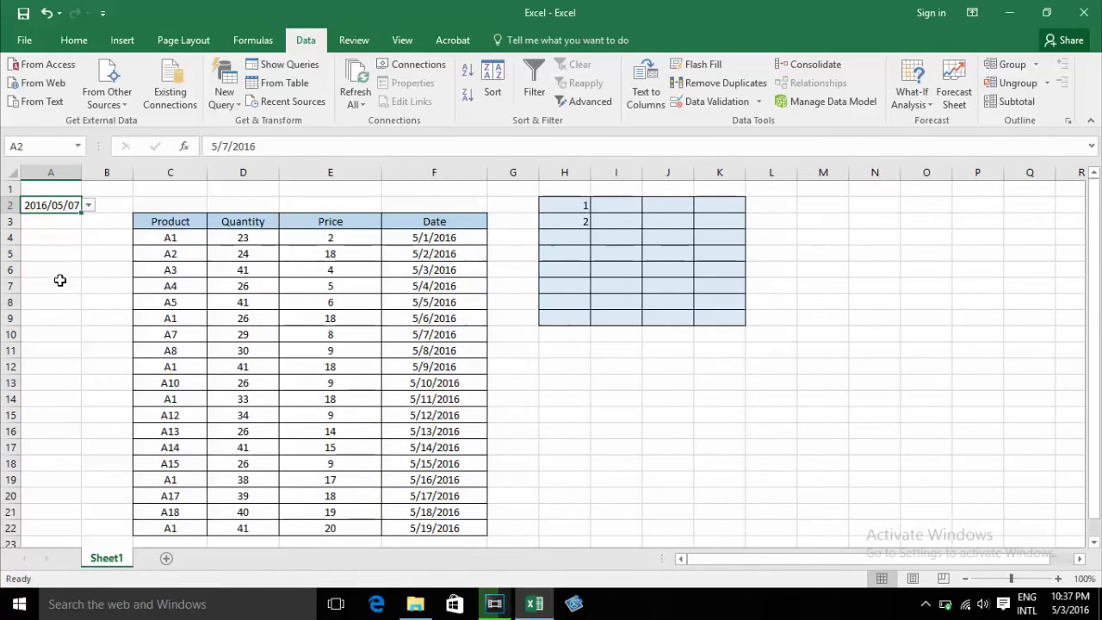
click(88, 204)
click(51, 249)
Undo the date choices, the custom date format and the list validation rule on cell A2.
key(ctrl+z)
key(ctrl+z)
key(ctrl+z)
key(ctrl+z)
key(ctrl+z)
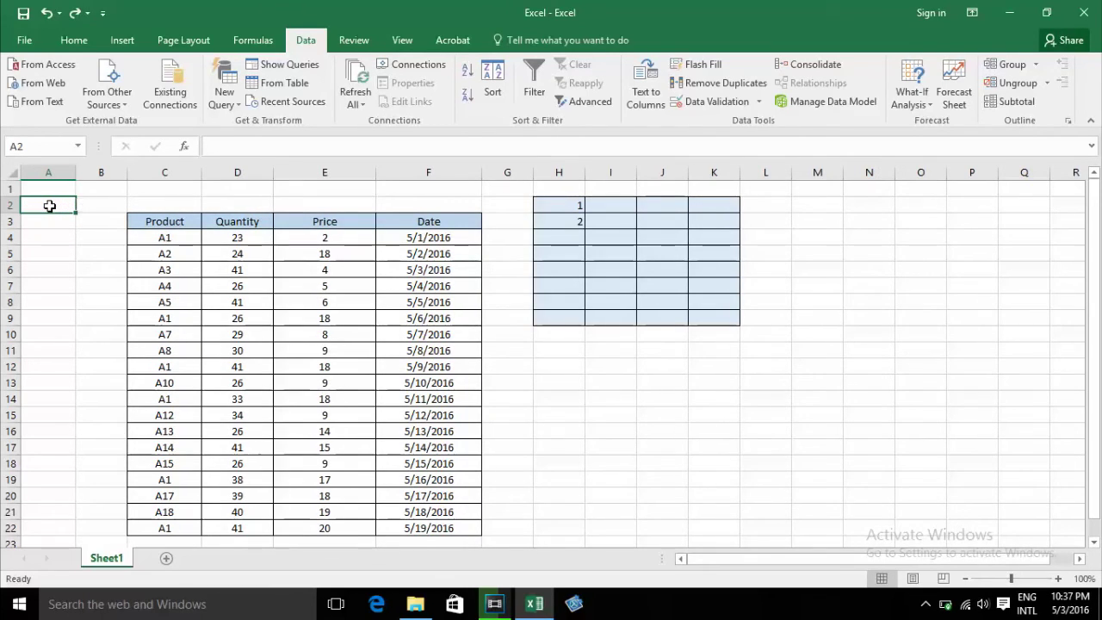
Undo back to cell A2's time validation rule, and change the allowed data type to Text length.
key(ctrl+z)
key(ctrl+z)
click(717, 100)
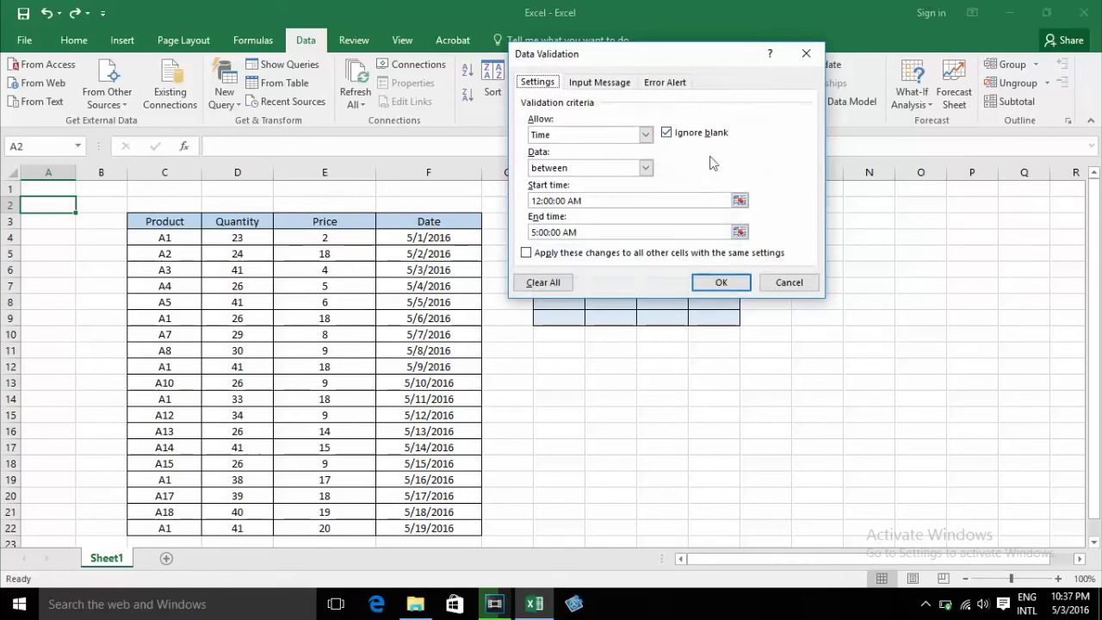
click(645, 135)
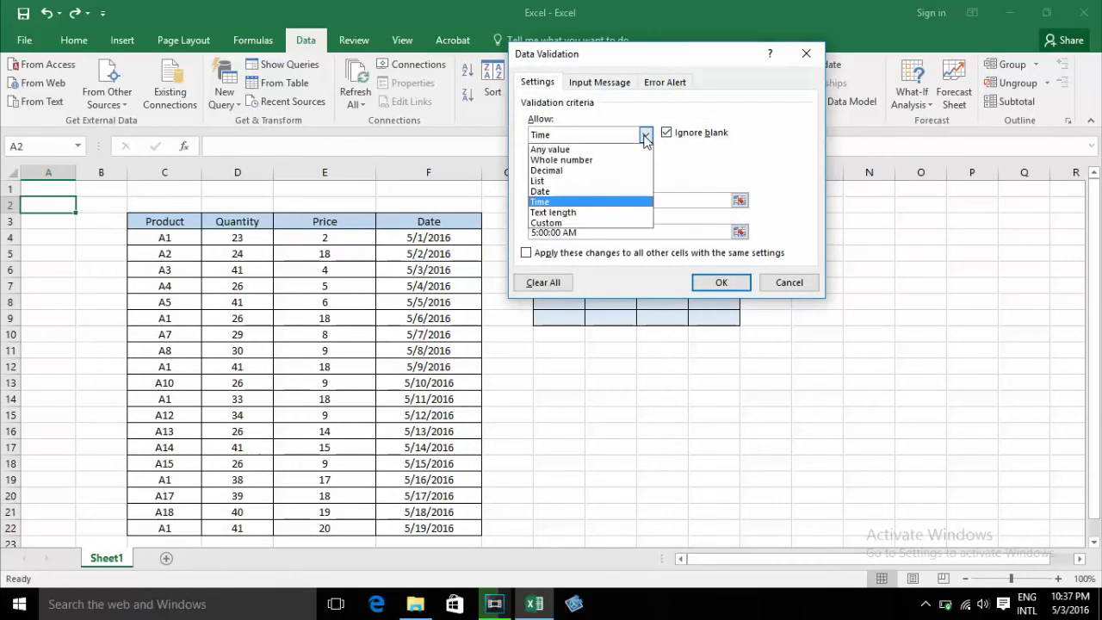
click(576, 212)
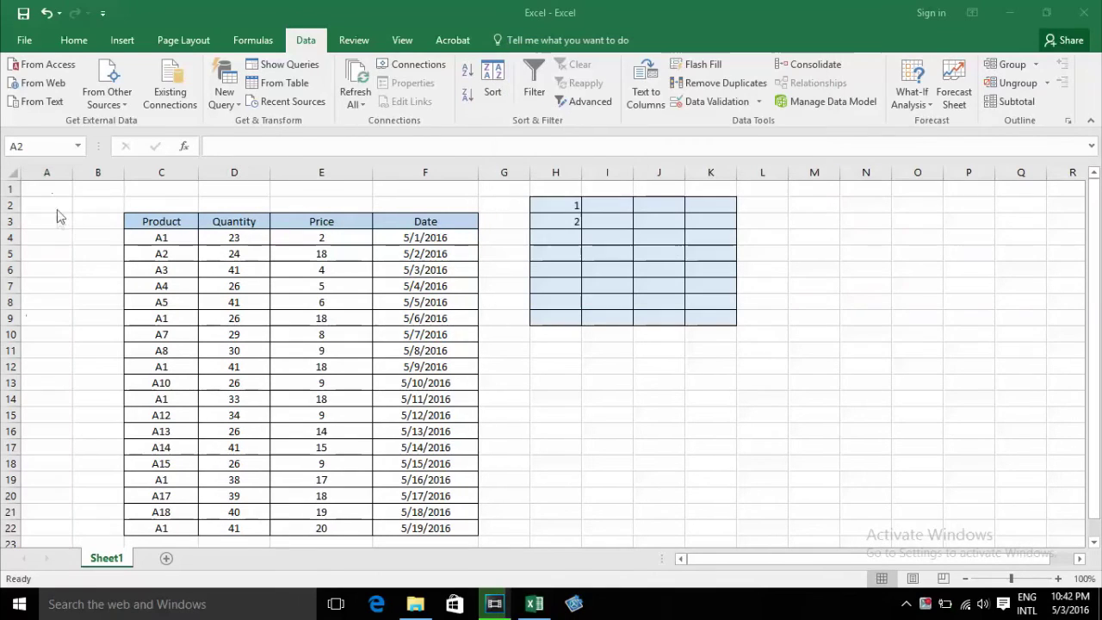
Add an input message to cell A2's validation with the title "Data" and the text "This is your Data".
click(49, 207)
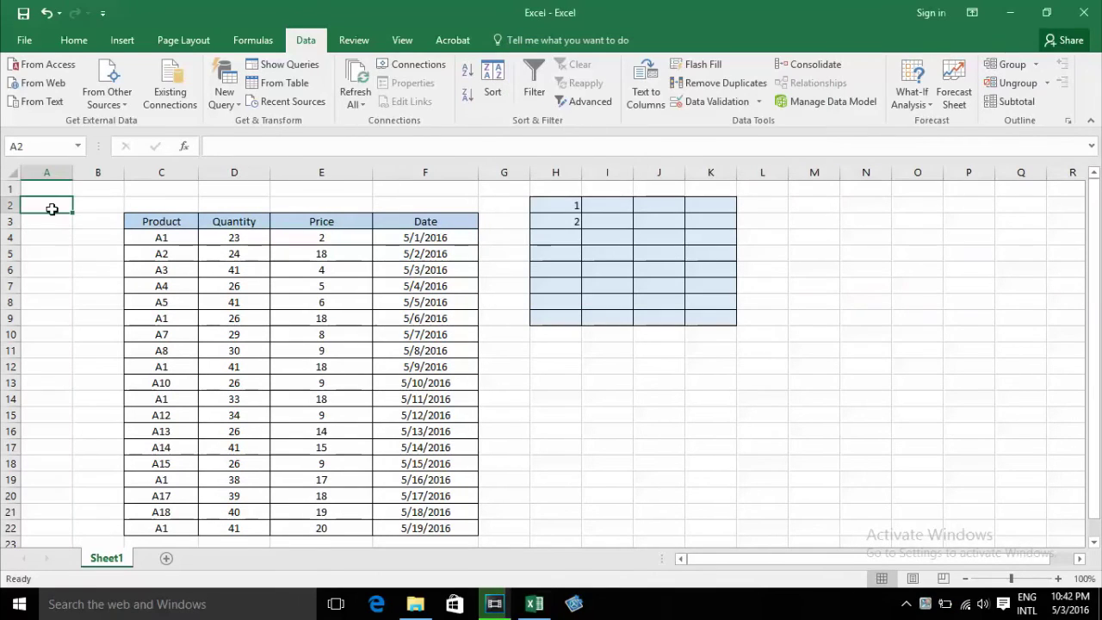
click(721, 105)
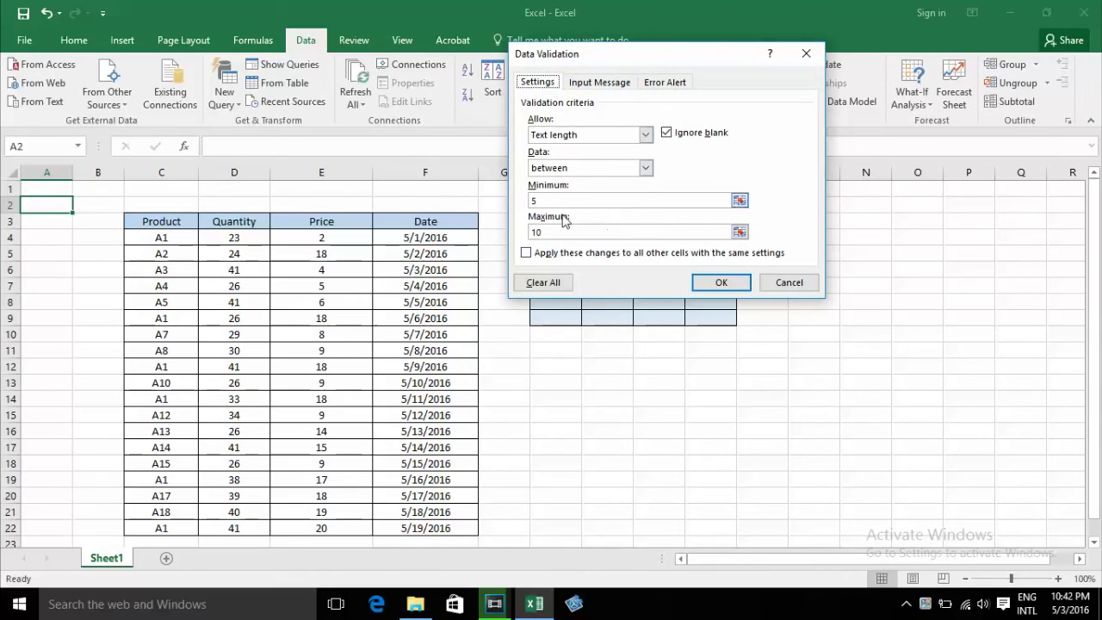
drag(609, 55, 584, 95)
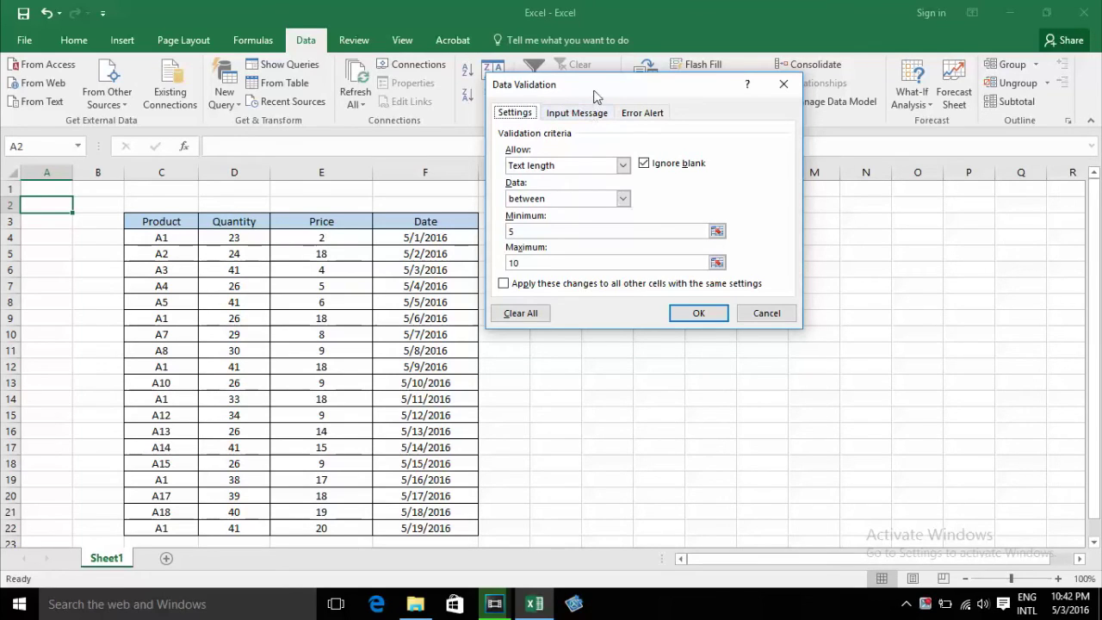
drag(602, 86, 580, 75)
click(548, 103)
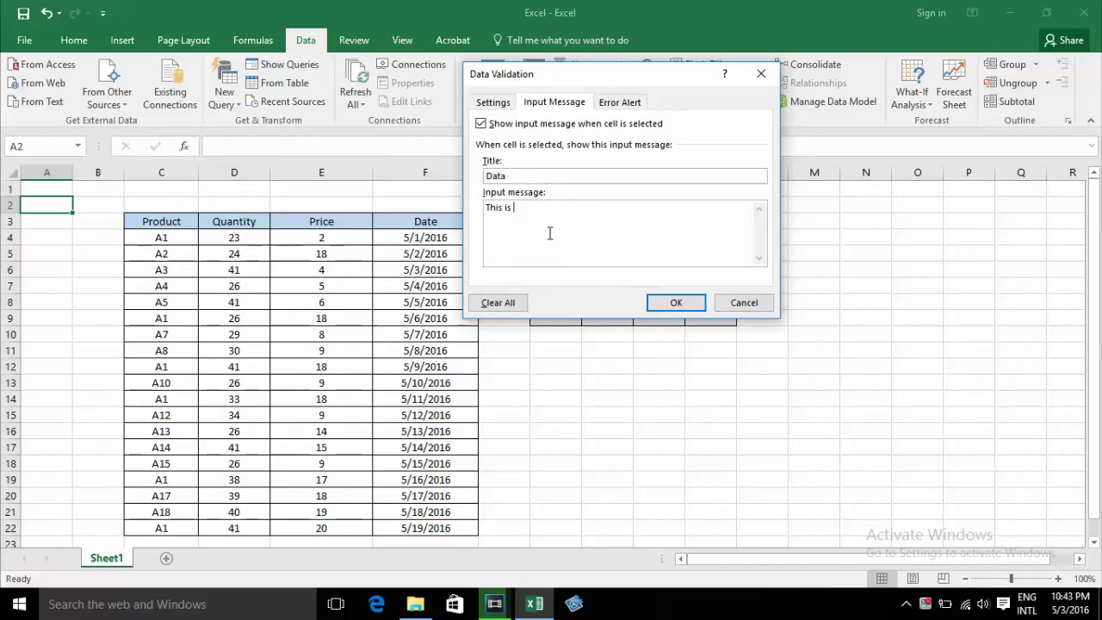
text(your Data)
click(674, 302)
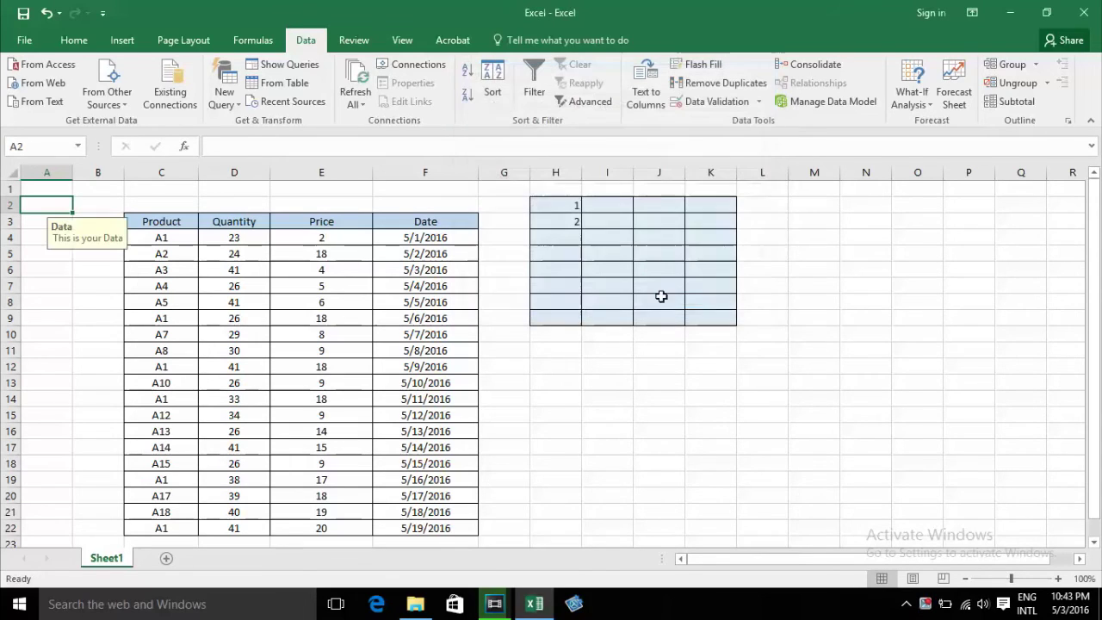
Check when the input message shows by alternately selecting cell A2 and other empty cells.
click(59, 272)
click(37, 226)
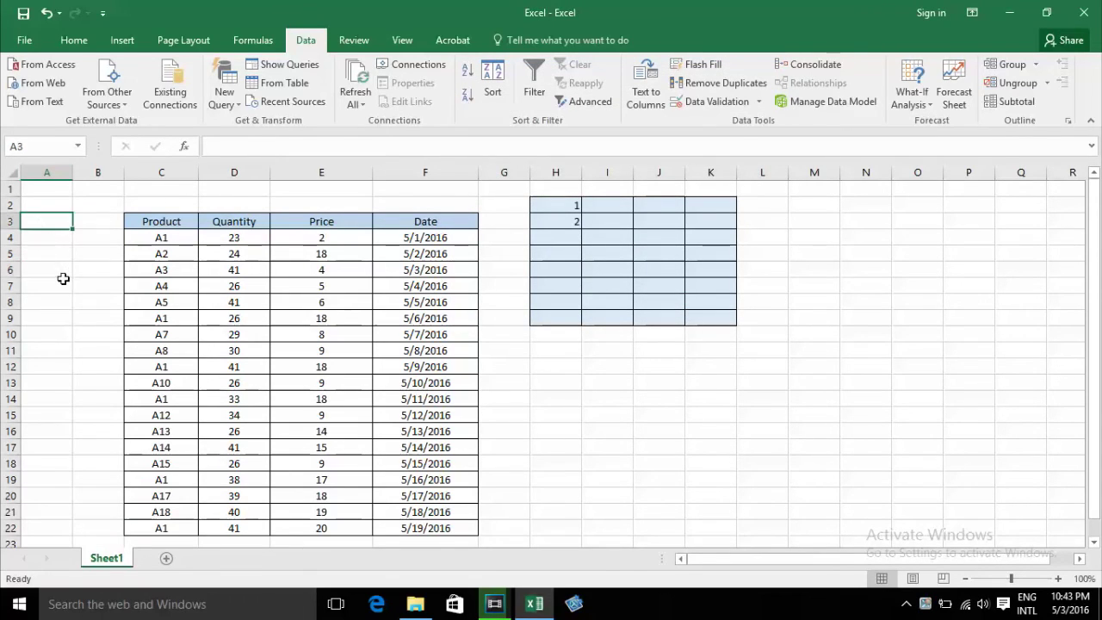
click(41, 205)
click(98, 269)
click(50, 206)
click(61, 267)
click(53, 205)
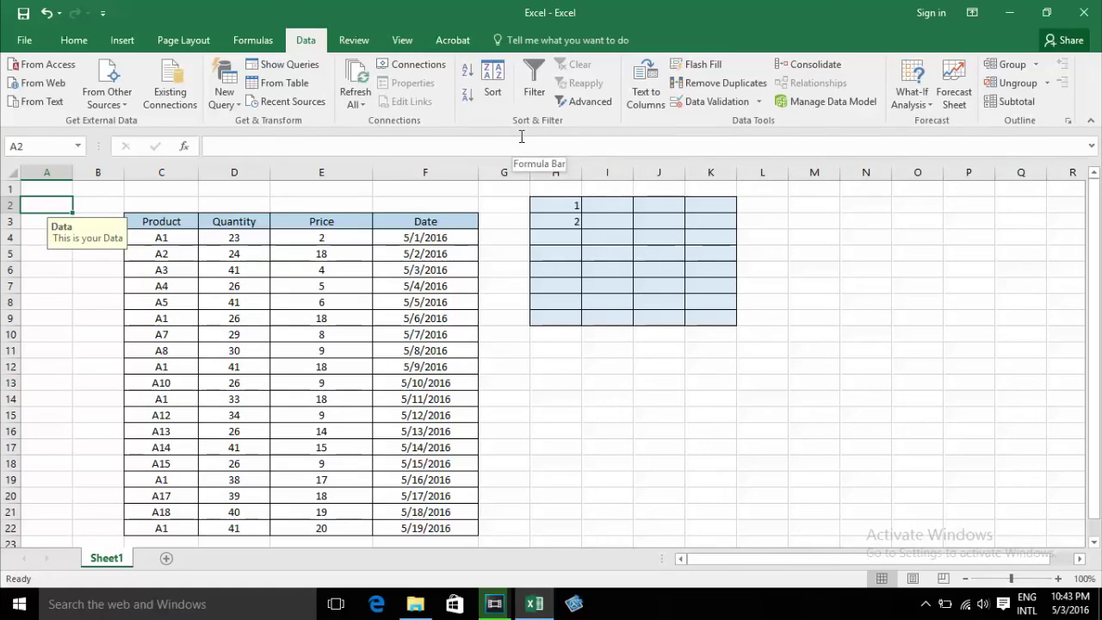
Compare the error alert styles for cell A2's validation, keep Stop, and set the alert title to "Error".
click(714, 101)
drag(628, 82, 620, 63)
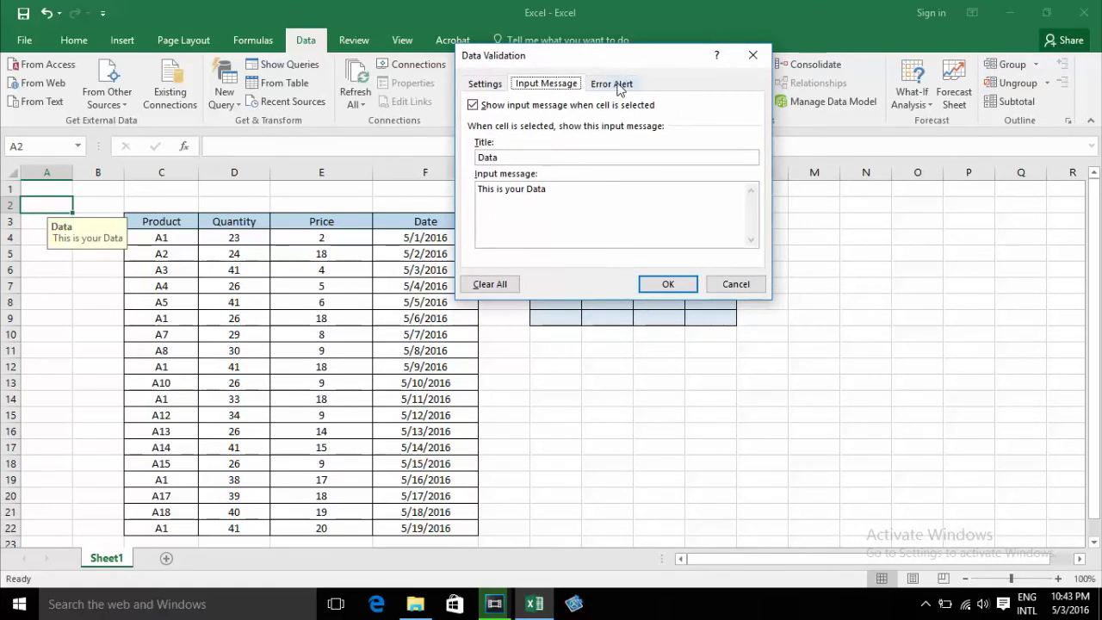
click(614, 83)
click(589, 158)
click(544, 182)
click(589, 159)
click(575, 194)
click(590, 158)
click(558, 174)
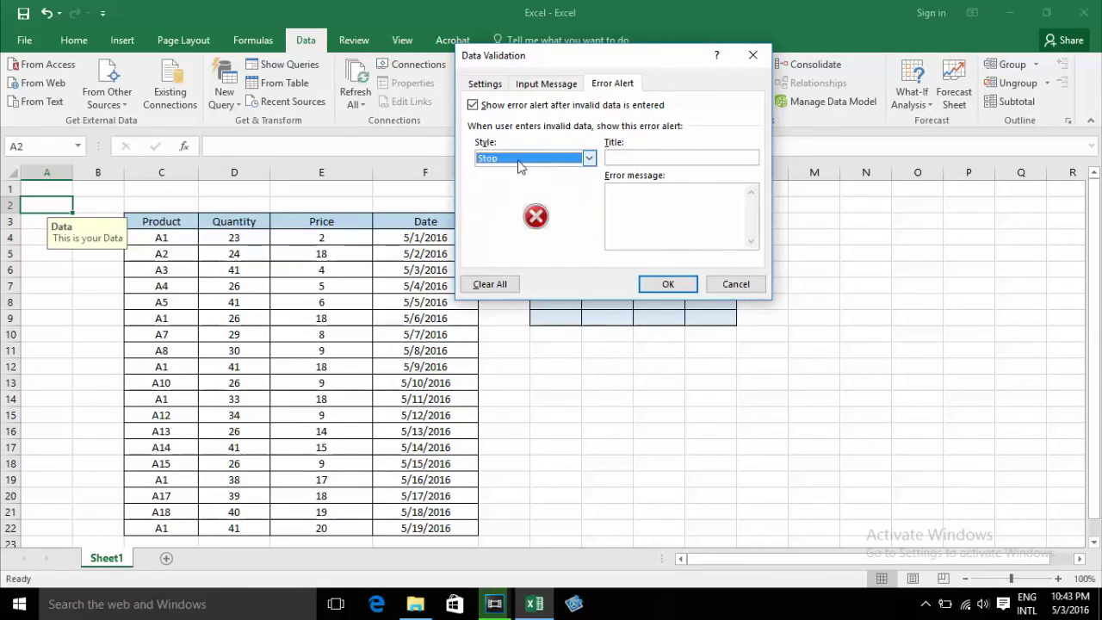
click(655, 158)
text(Error)
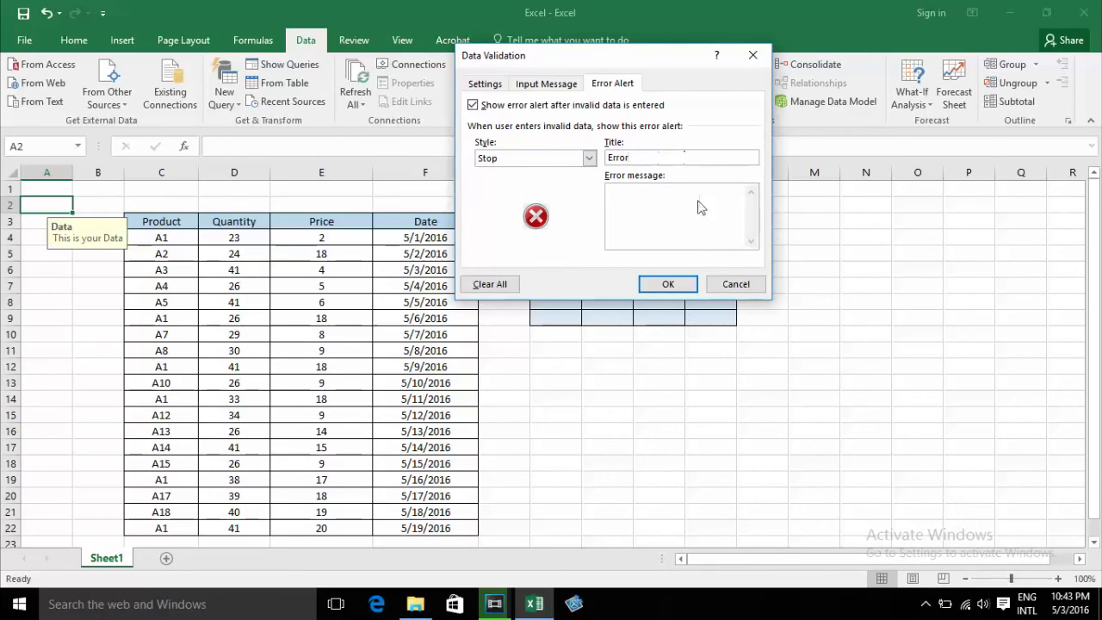
Enter the Khmer error message "សូមបញ្ចូលលេខ" for the alert and apply it to cell A2.
key(alt+shift)
text(sd)
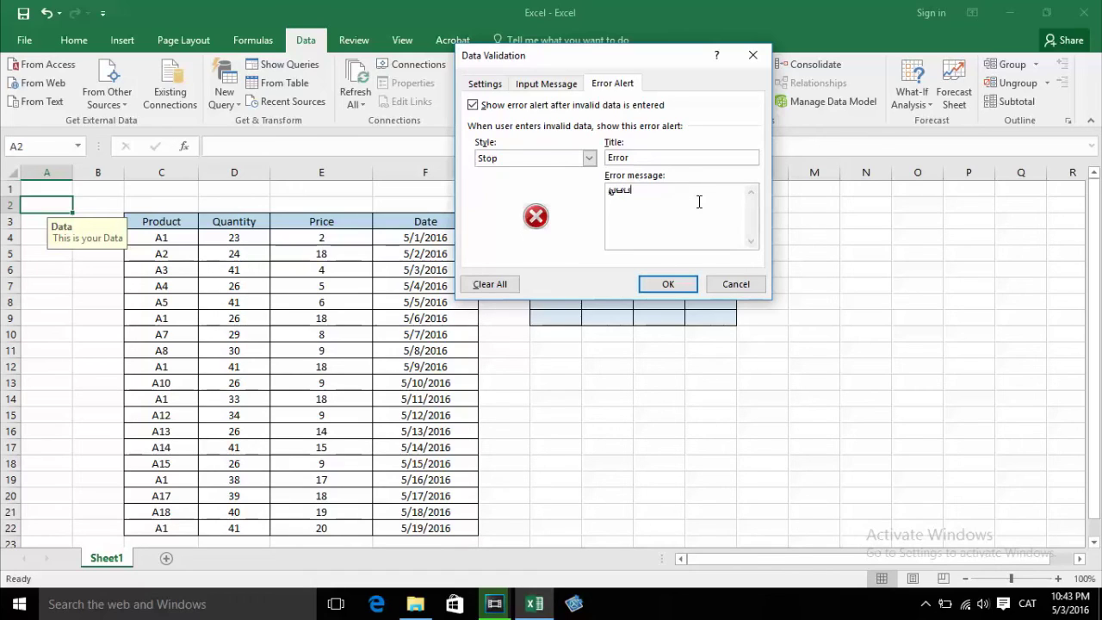
key(BackSpace)
key(BackSpace)
key(BackSpace)
key(BackSpace)
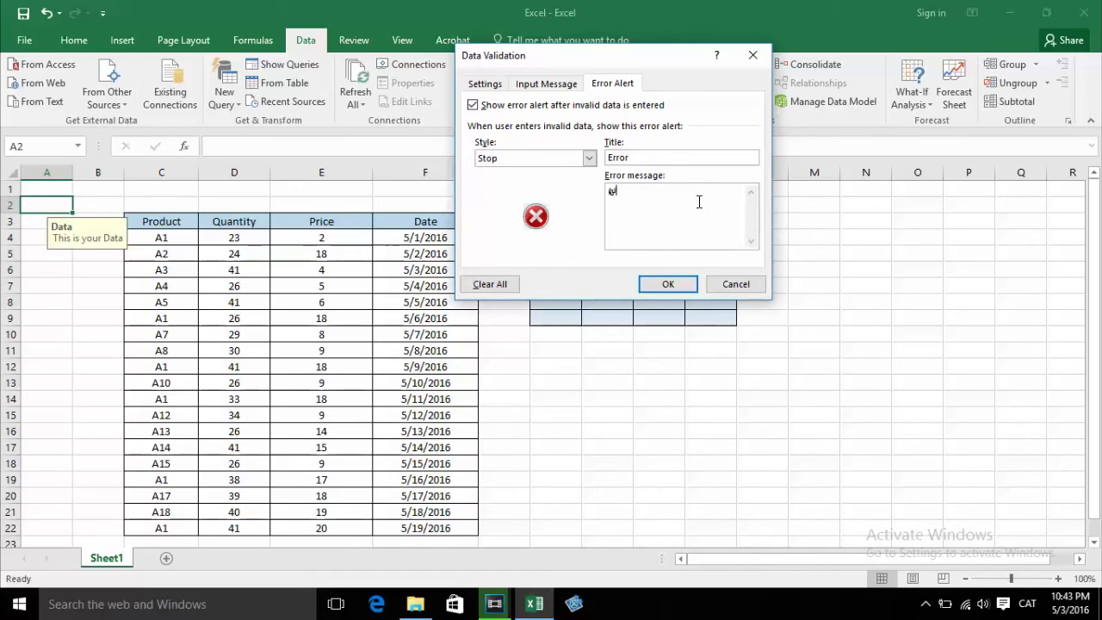
text(ള)
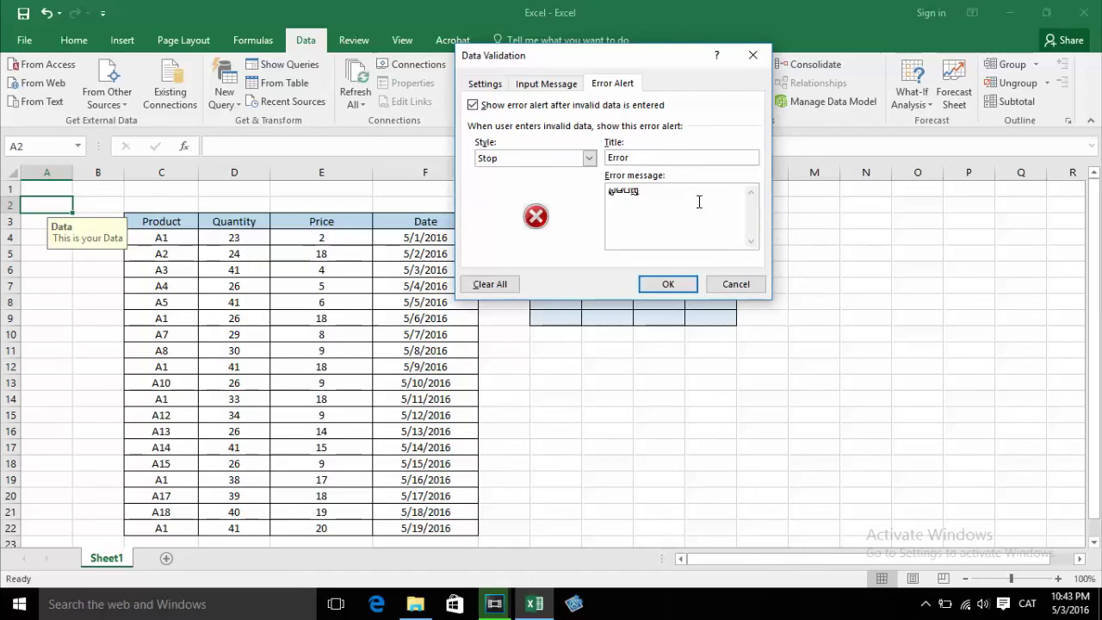
text(ញ្ចូលលេខ)
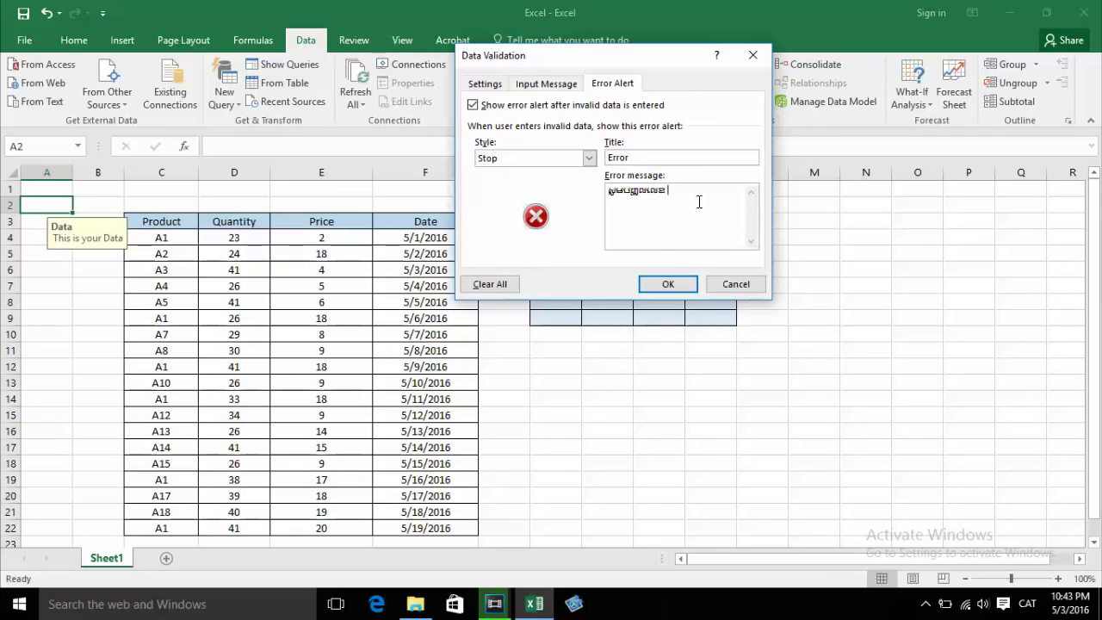
click(672, 286)
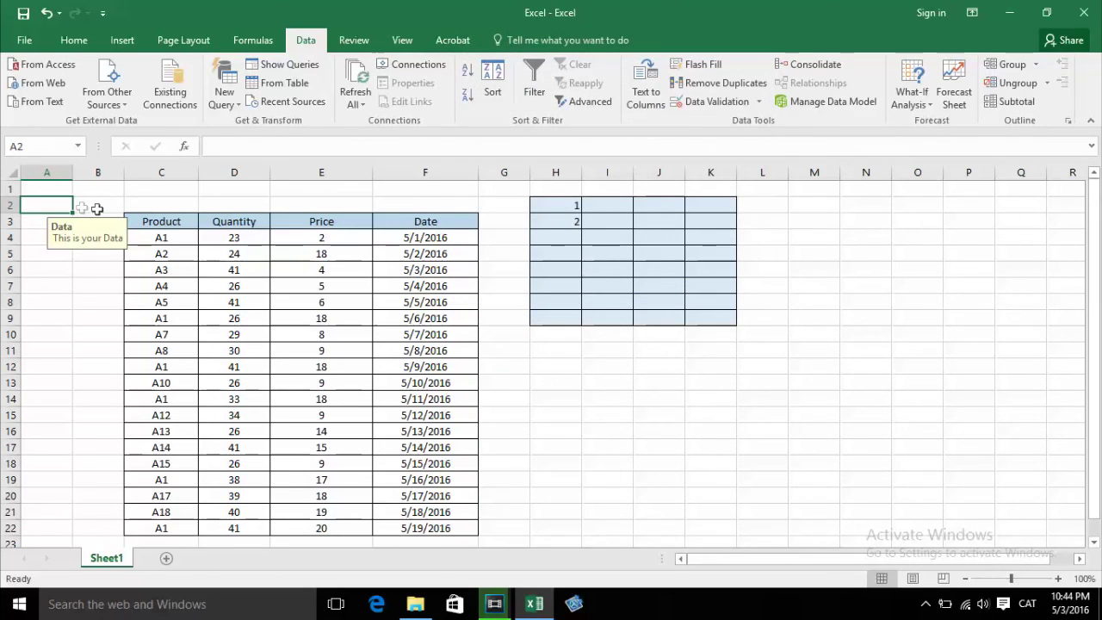
Change cell A2's validation rule to Decimal between a new lower minimum and a maximum of 10.
click(693, 102)
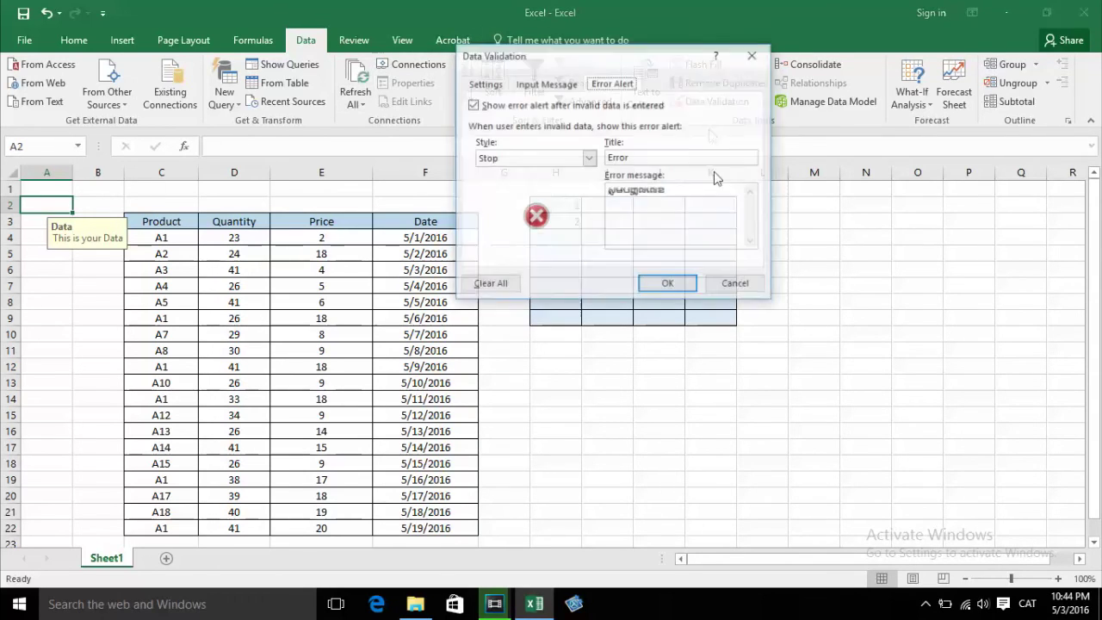
click(485, 84)
click(591, 136)
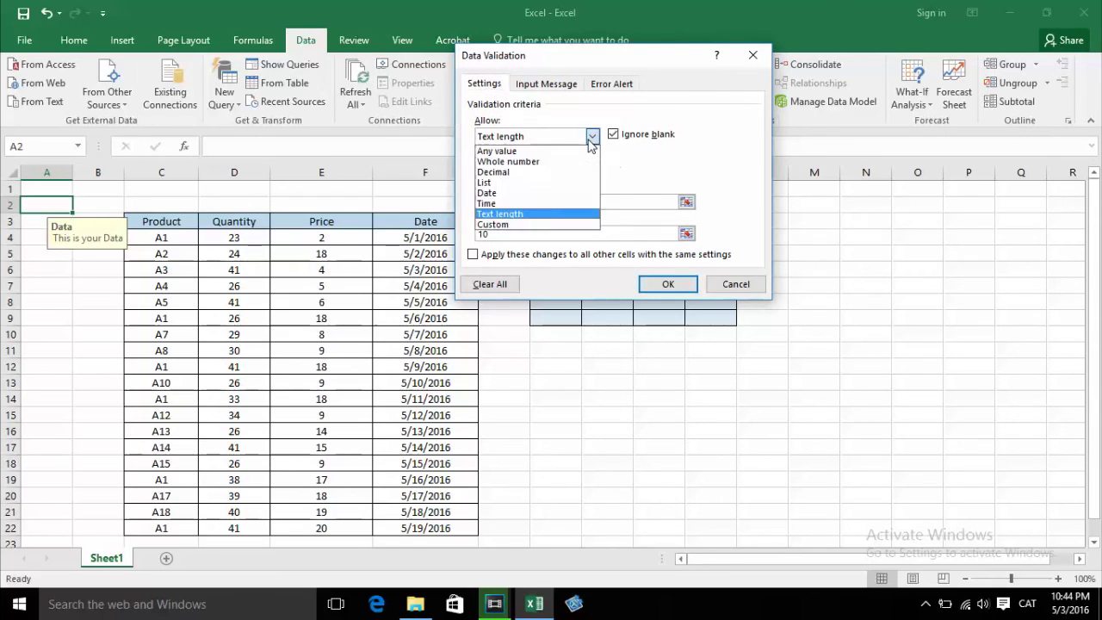
click(555, 172)
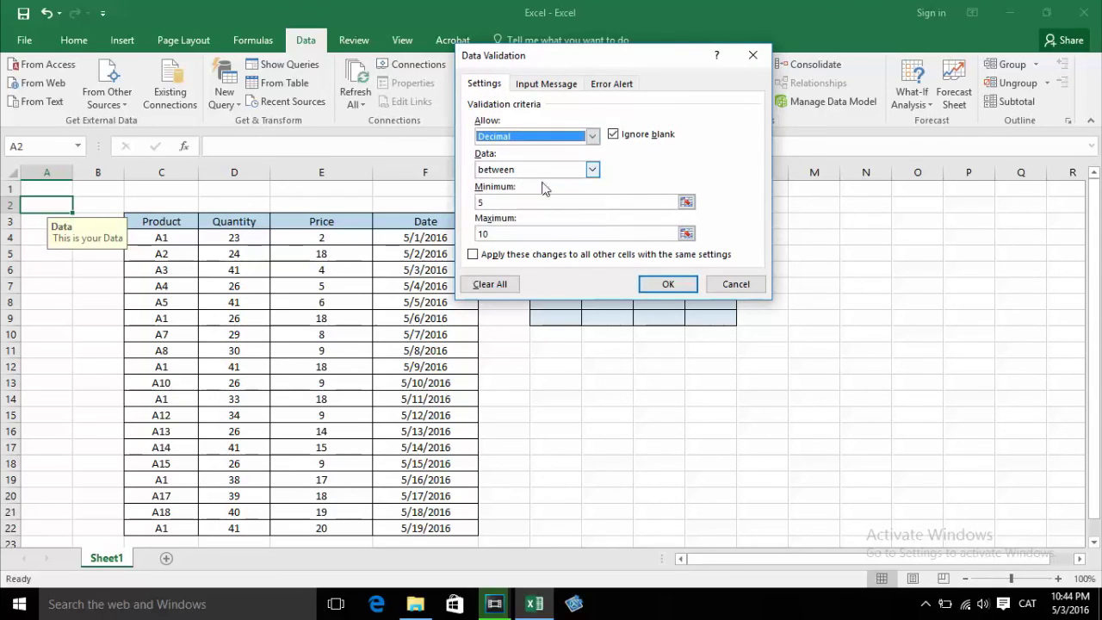
click(487, 202)
key(BackSpace)
text(9)
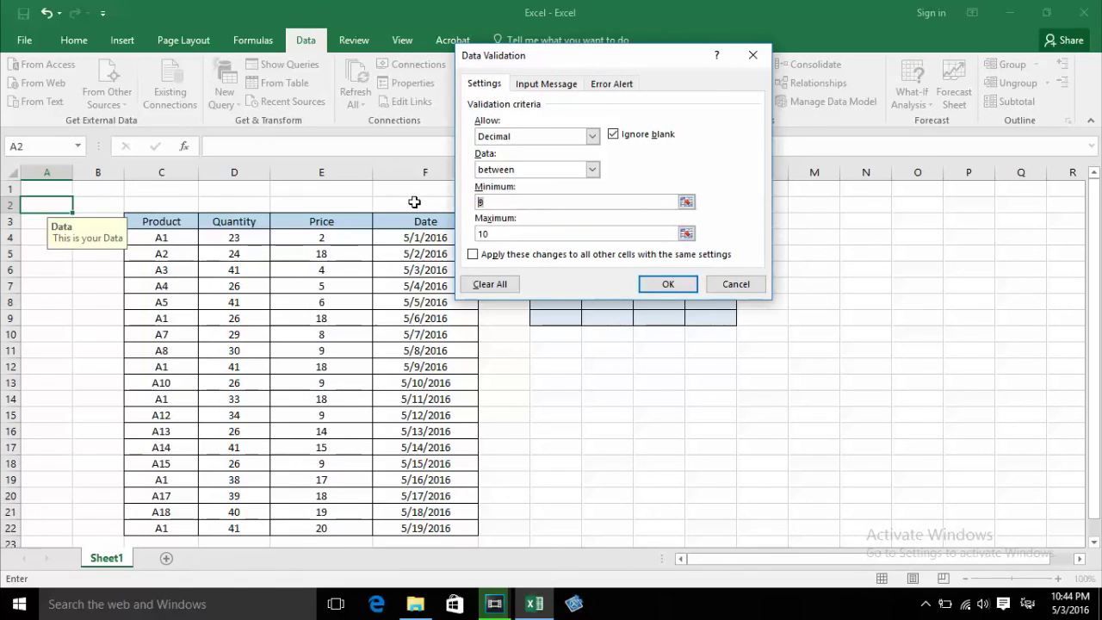
click(493, 204)
click(667, 284)
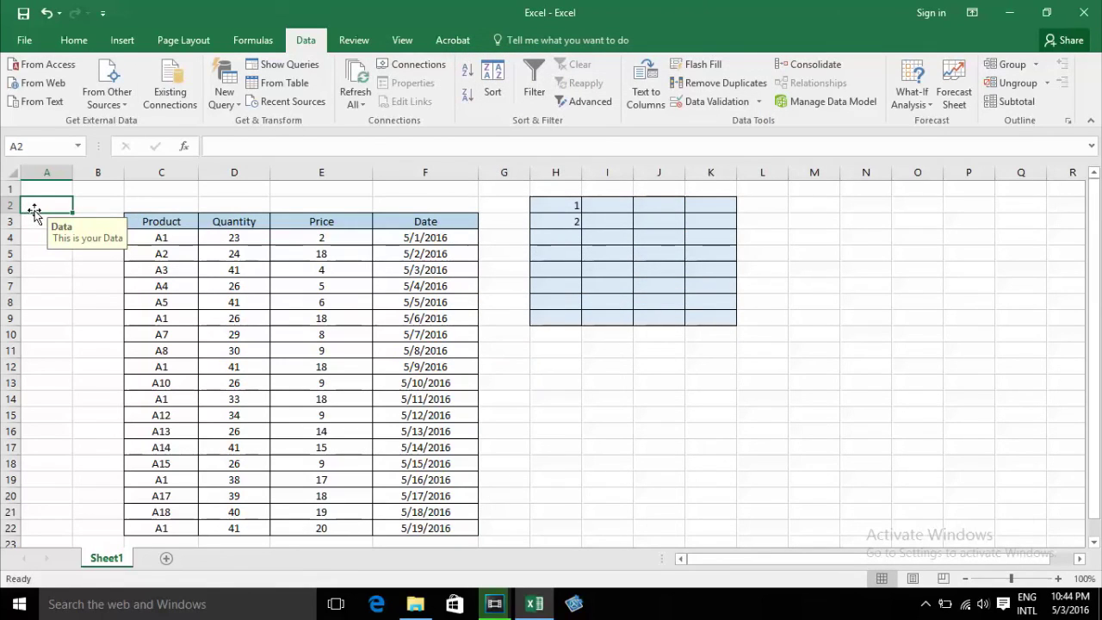
Test the decimal rule by entering 1 in cell A2 and replacing it with 10.
text(1)
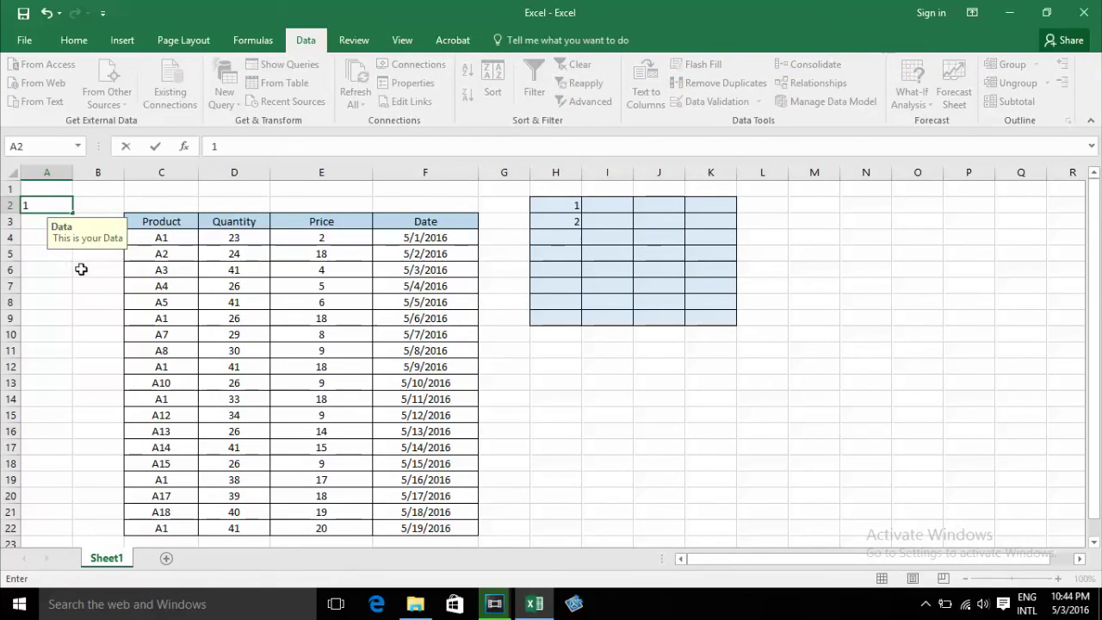
click(82, 270)
click(56, 208)
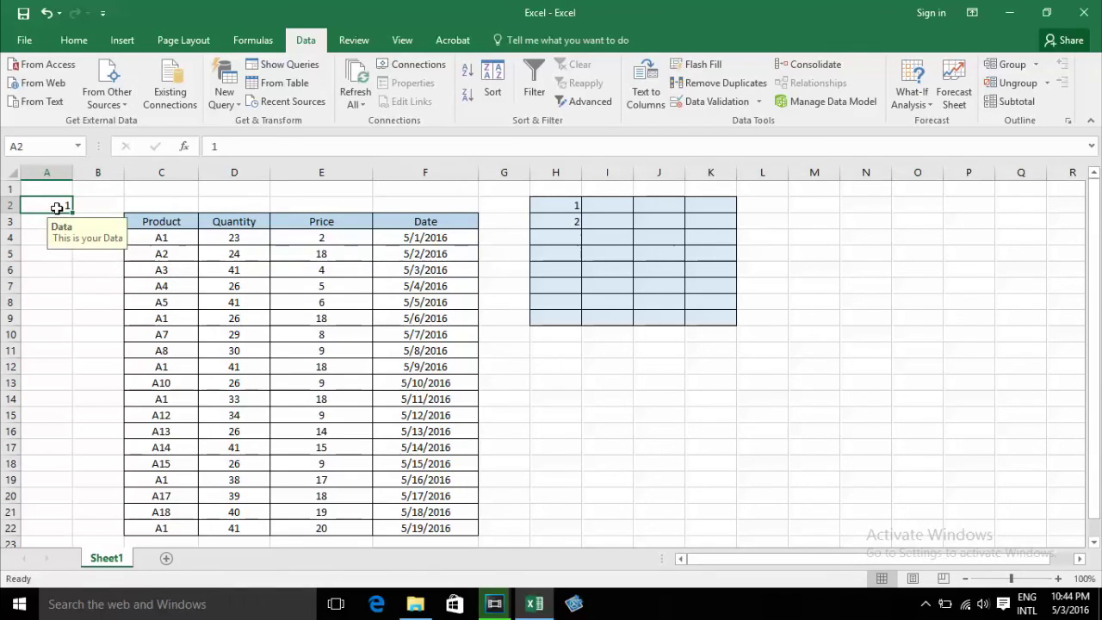
text(10)
key(Return)
Try entering 11 in cell A2 to trigger the custom error alert, and cancel the entry.
click(54, 211)
text(11)
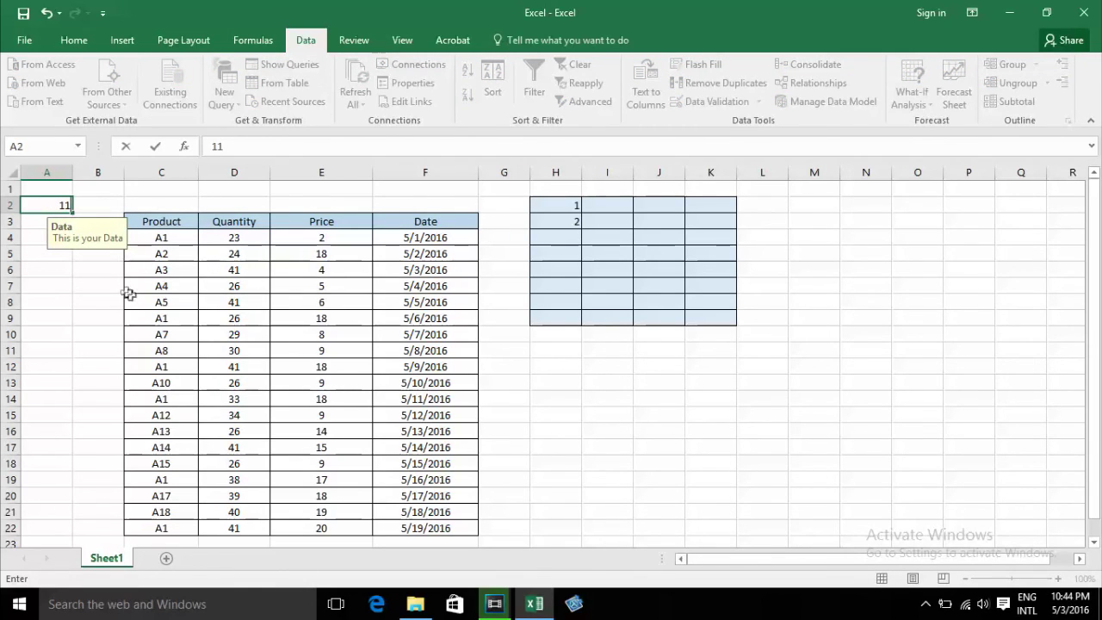
key(Return)
drag(495, 282, 362, 174)
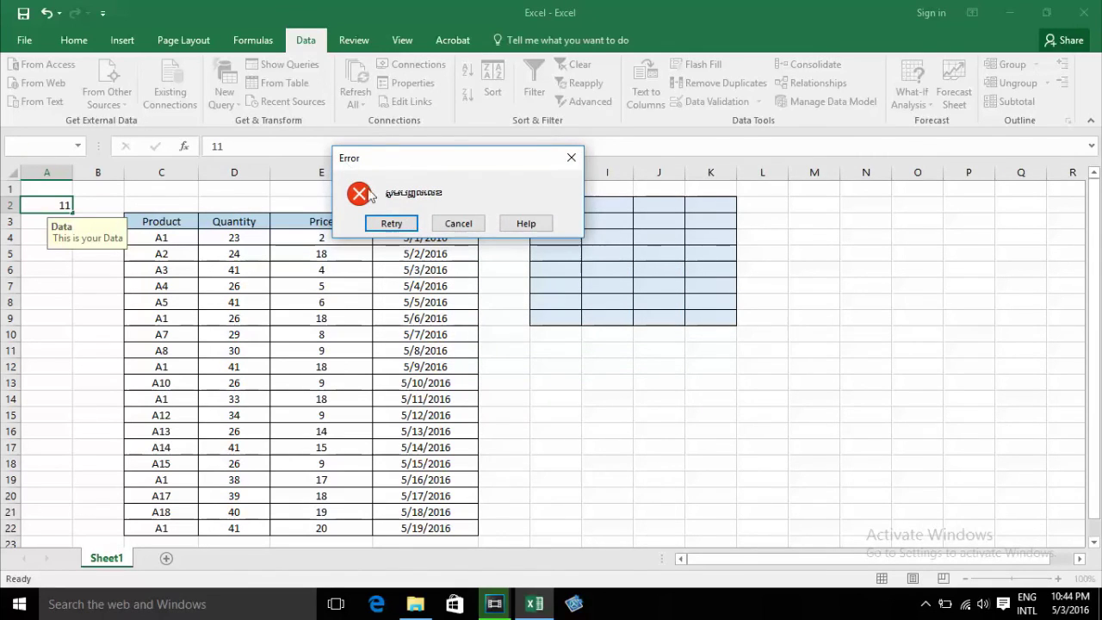
click(438, 223)
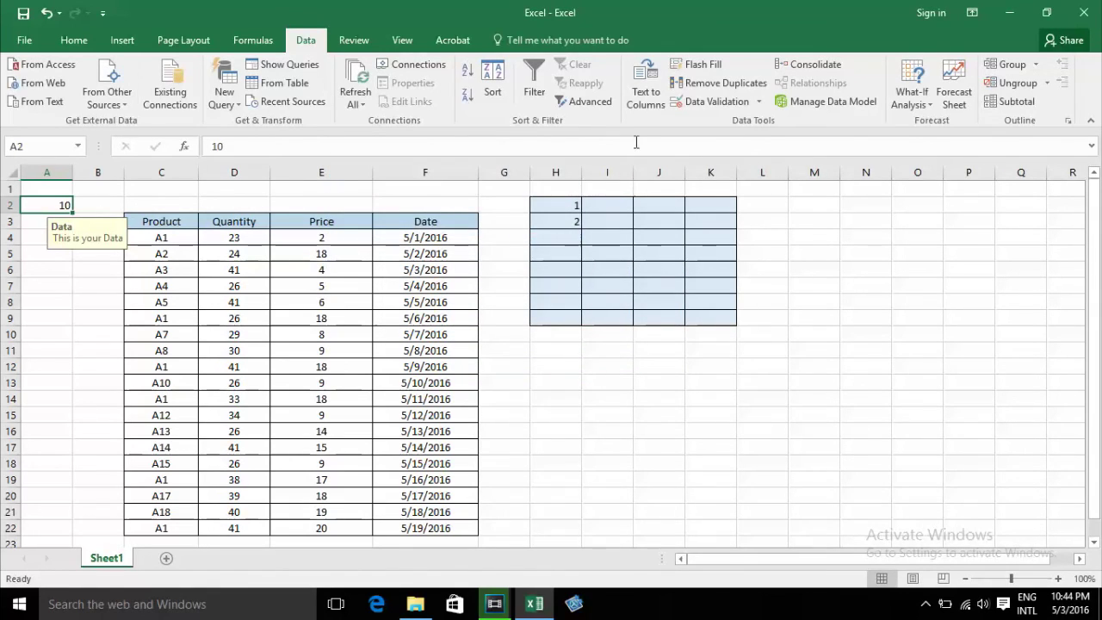